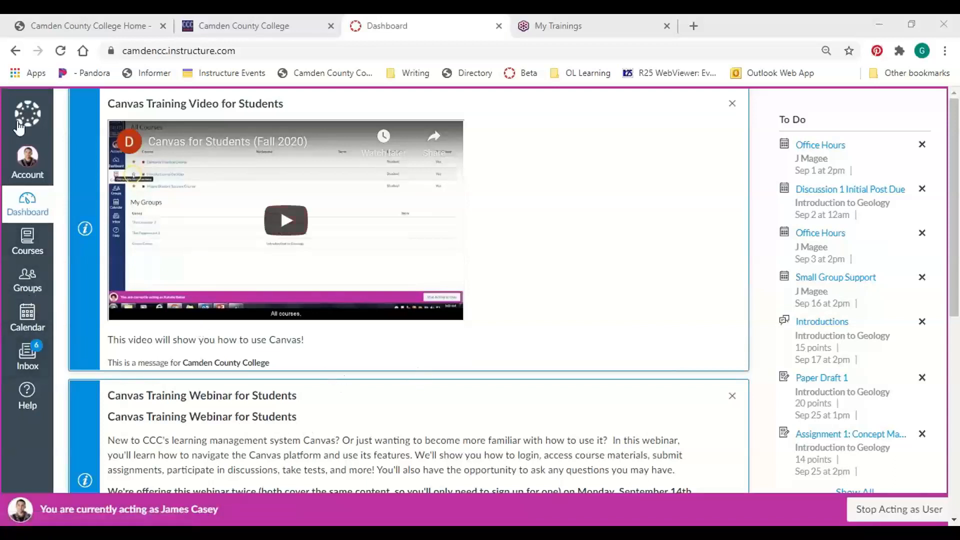
- Open the account's notification preferences and set Due Date notifications to a daily summary
{"action": "left_click", "coordinate": [28, 176]}
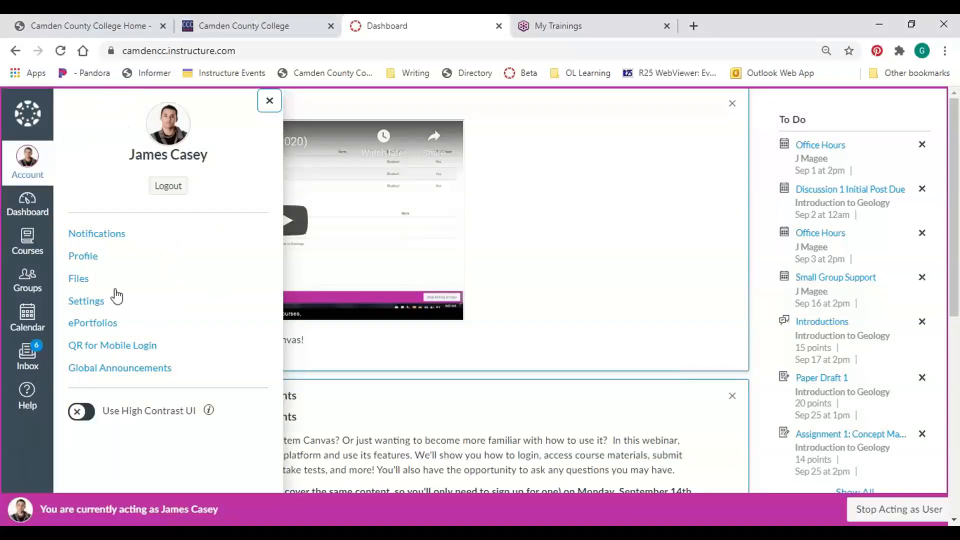
{"action": "left_click", "coordinate": [79, 261]}
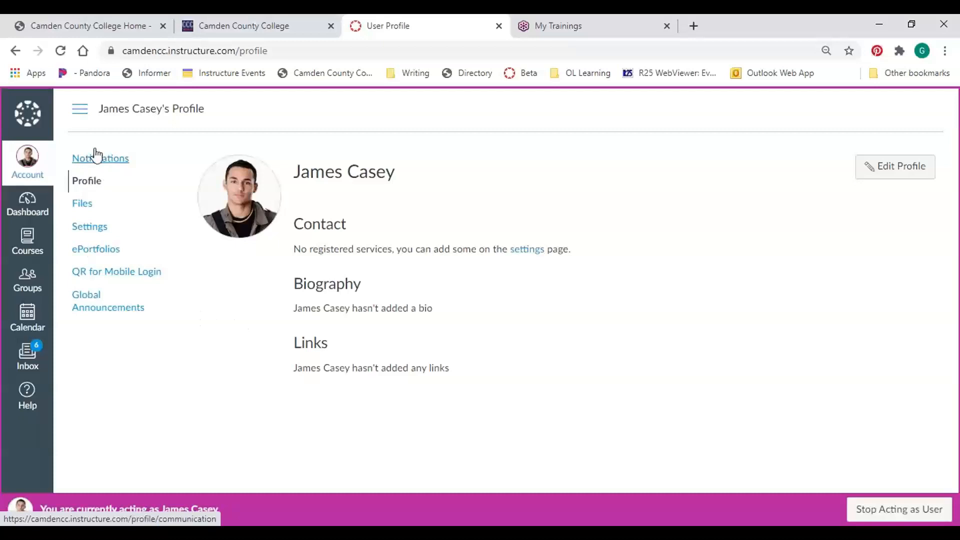
{"action": "left_click", "coordinate": [97, 163]}
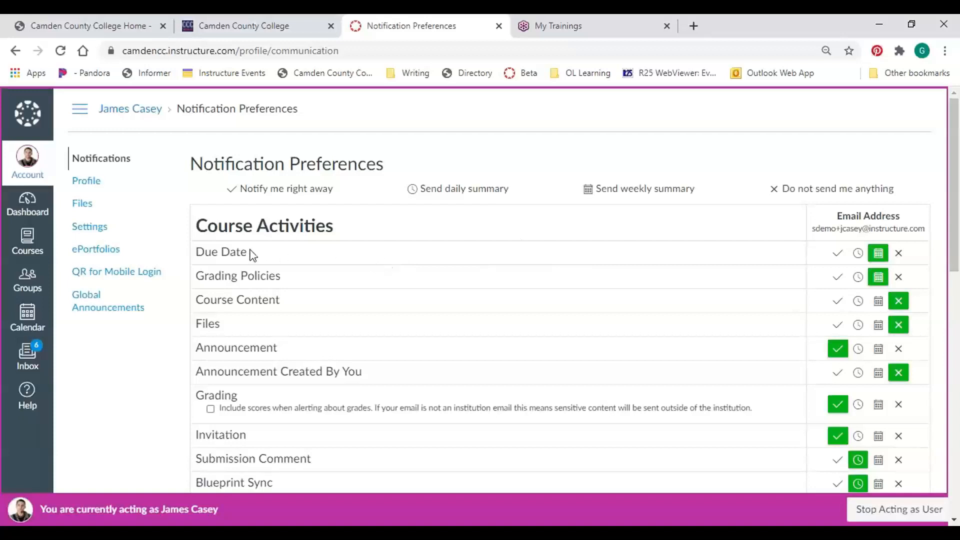
{"action": "mouse_move", "coordinate": [231, 251]}
{"action": "left_click", "coordinate": [858, 253]}
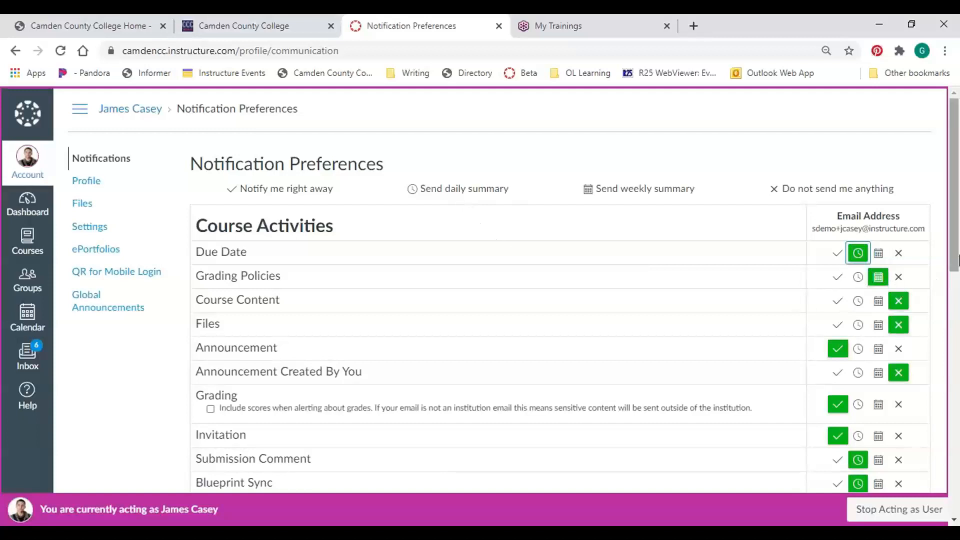
- Review the notification categories from Course Activities through Scheduling, and open the account settings to view the ways to contact
{"action": "scroll", "coordinate": [954, 255], "scroll_direction": "down", "scroll_amount": 1}
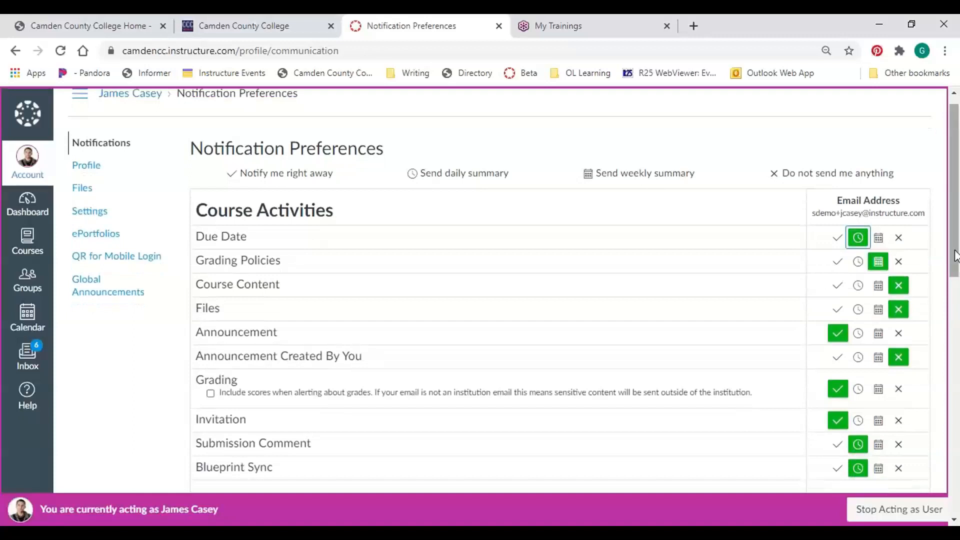
{"action": "left_click_drag", "start_coordinate": [955, 255], "coordinate": [955, 264]}
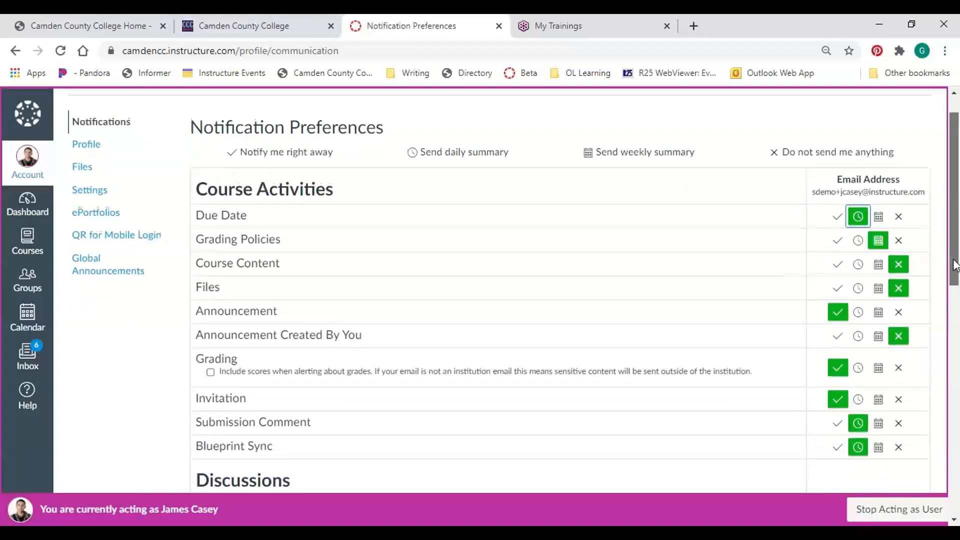
{"action": "scroll", "coordinate": [908, 245], "scroll_direction": "down", "scroll_amount": 2}
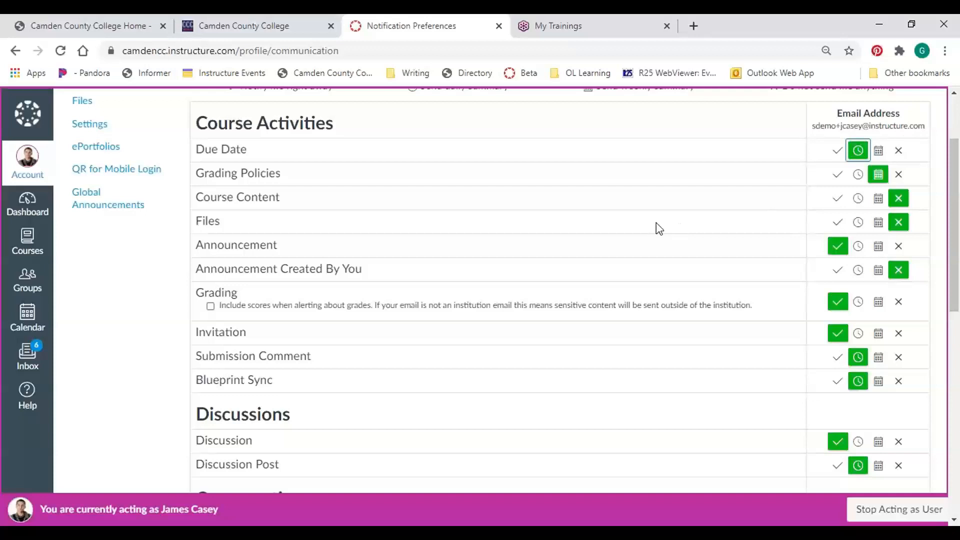
{"action": "scroll", "coordinate": [655, 220], "scroll_direction": "down", "scroll_amount": 6}
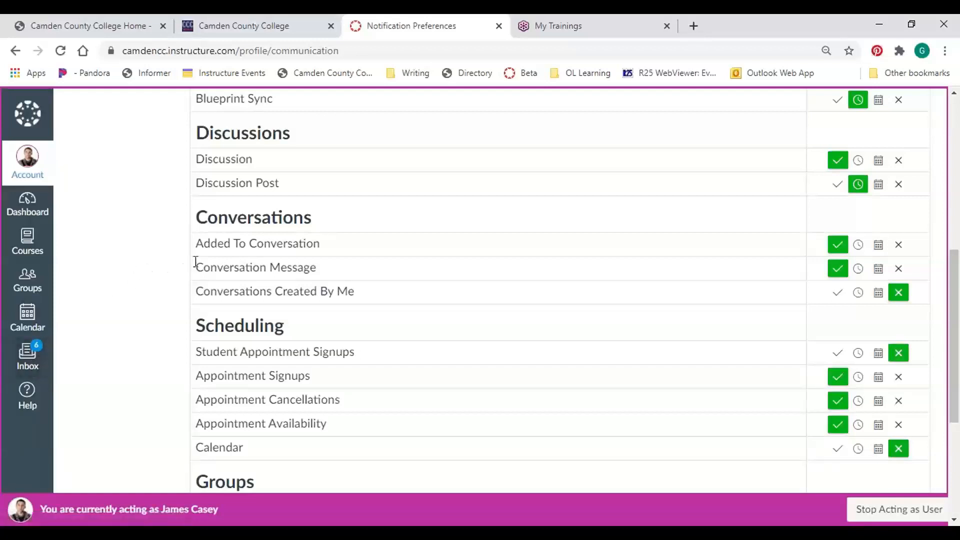
{"action": "mouse_move", "coordinate": [248, 243]}
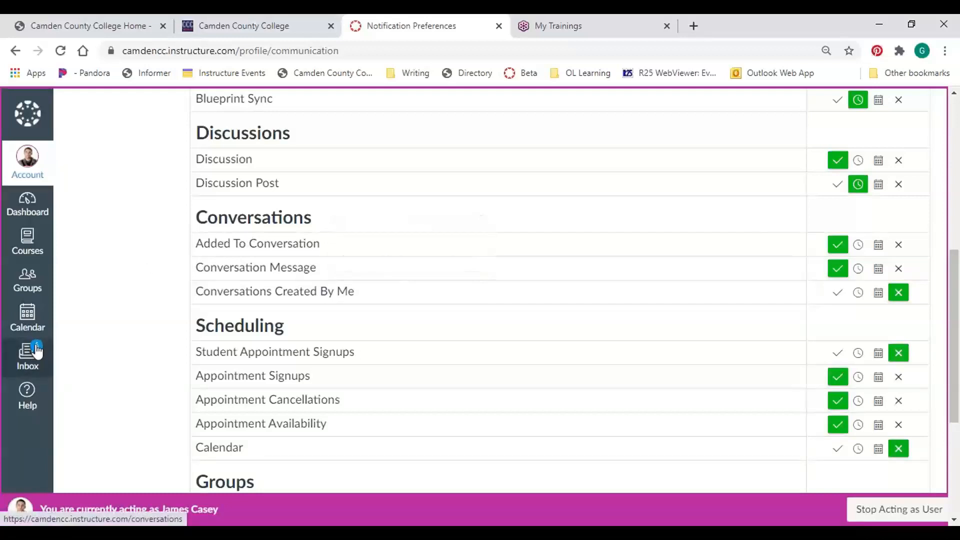
{"action": "mouse_move", "coordinate": [223, 268]}
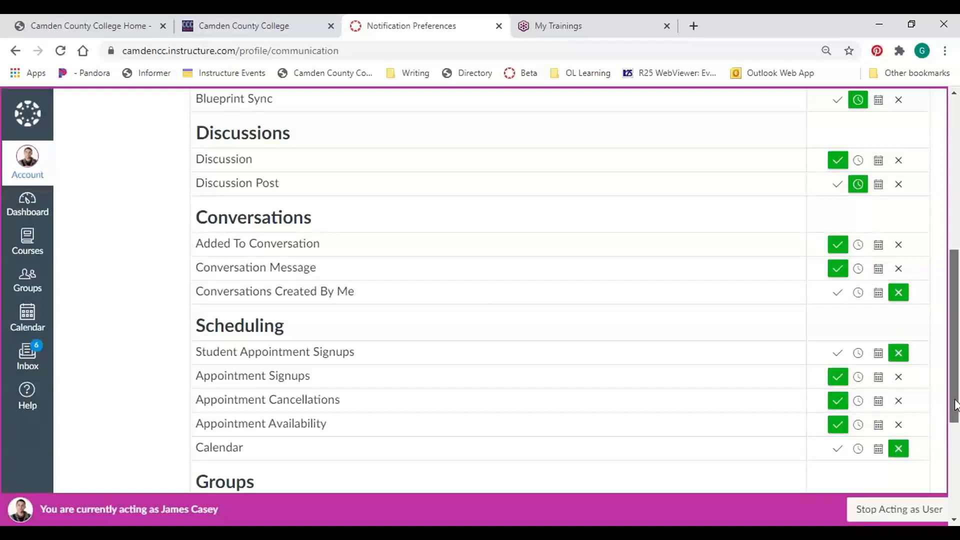
{"action": "left_click_drag", "start_coordinate": [954, 401], "coordinate": [954, 249]}
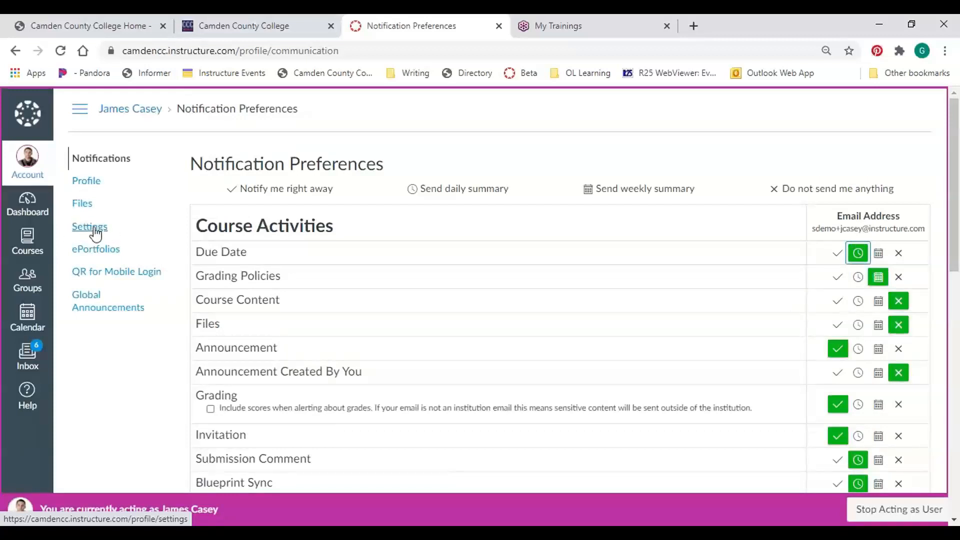
{"action": "left_click", "coordinate": [90, 228]}
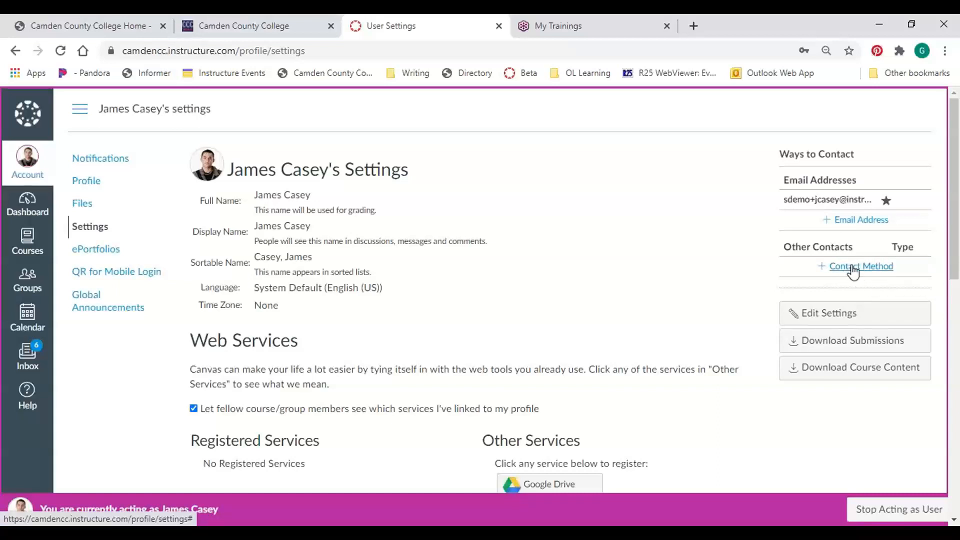
- Return to the dashboard and examine its announcements, To Do list, recent feedback and course cards
{"action": "left_click", "coordinate": [21, 214]}
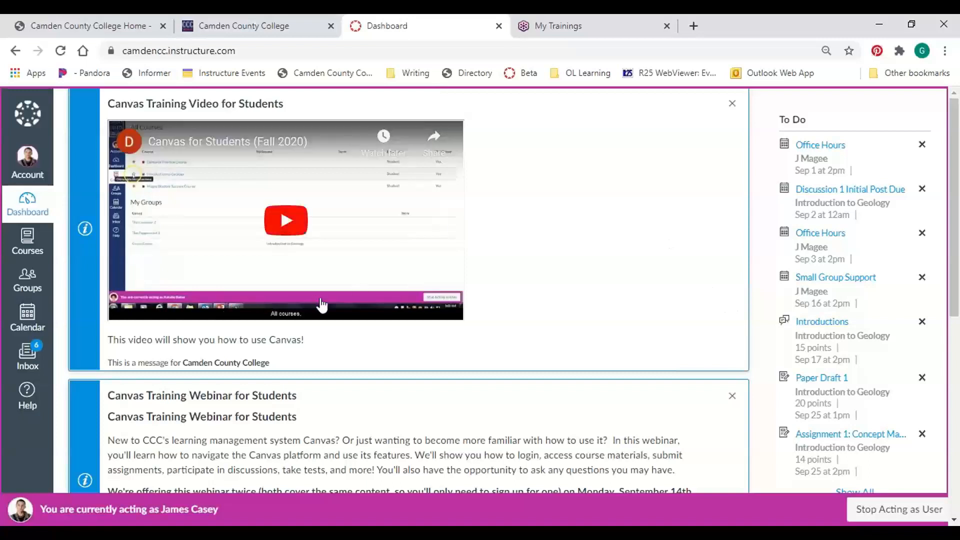
{"action": "scroll", "coordinate": [563, 299], "scroll_direction": "down", "scroll_amount": 2}
{"action": "scroll", "coordinate": [583, 296], "scroll_direction": "up", "scroll_amount": 2}
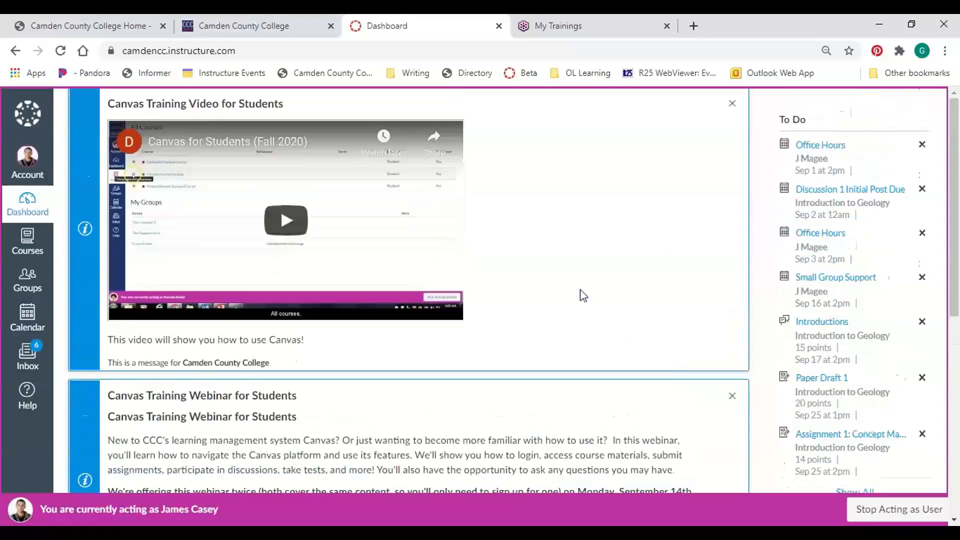
{"action": "scroll", "coordinate": [583, 295], "scroll_direction": "down", "scroll_amount": 5}
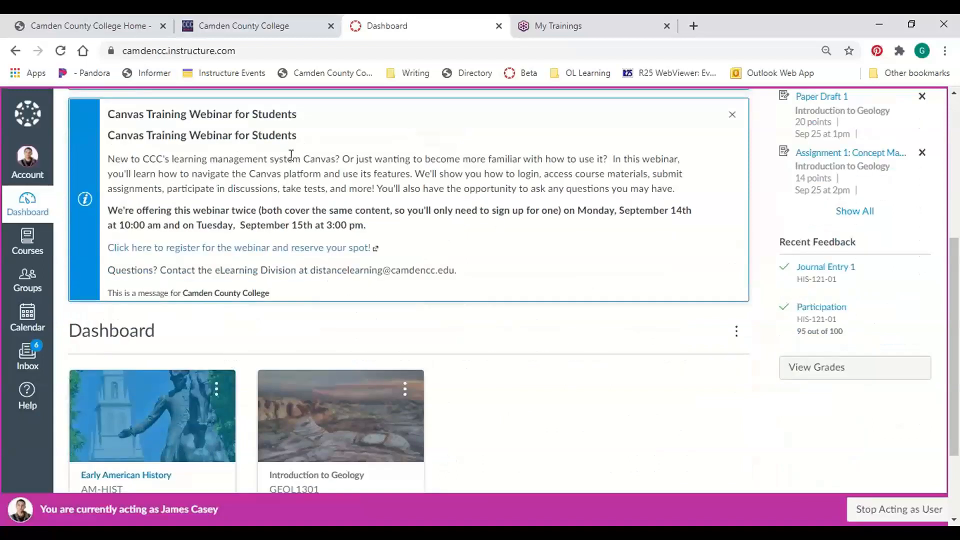
{"action": "scroll", "coordinate": [584, 278], "scroll_direction": "up", "scroll_amount": 2}
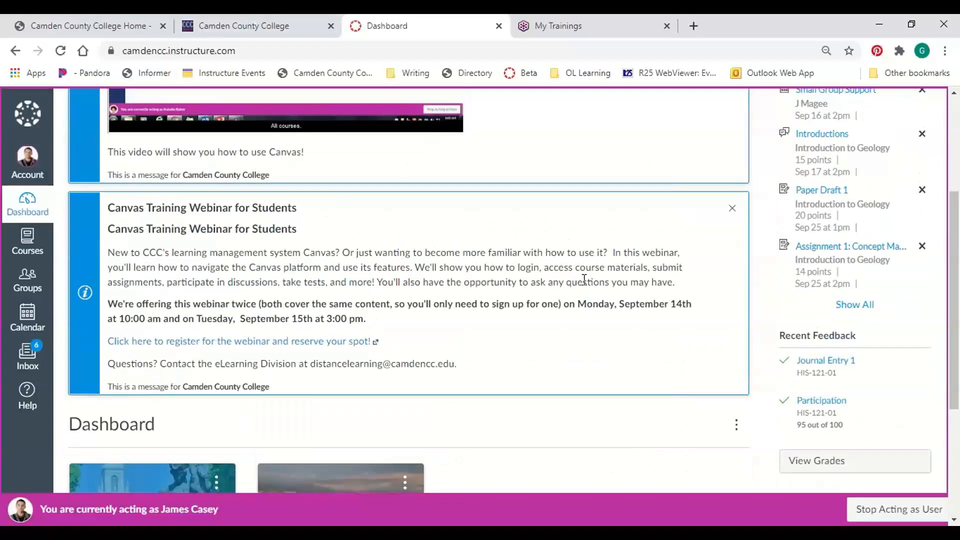
{"action": "scroll", "coordinate": [584, 278], "scroll_direction": "up", "scroll_amount": 4}
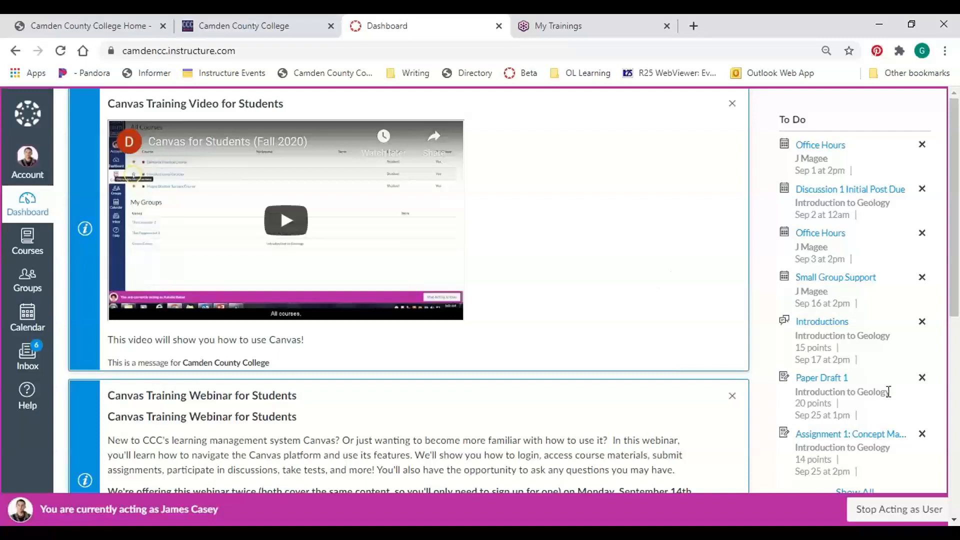
{"action": "left_click_drag", "start_coordinate": [956, 288], "coordinate": [957, 365]}
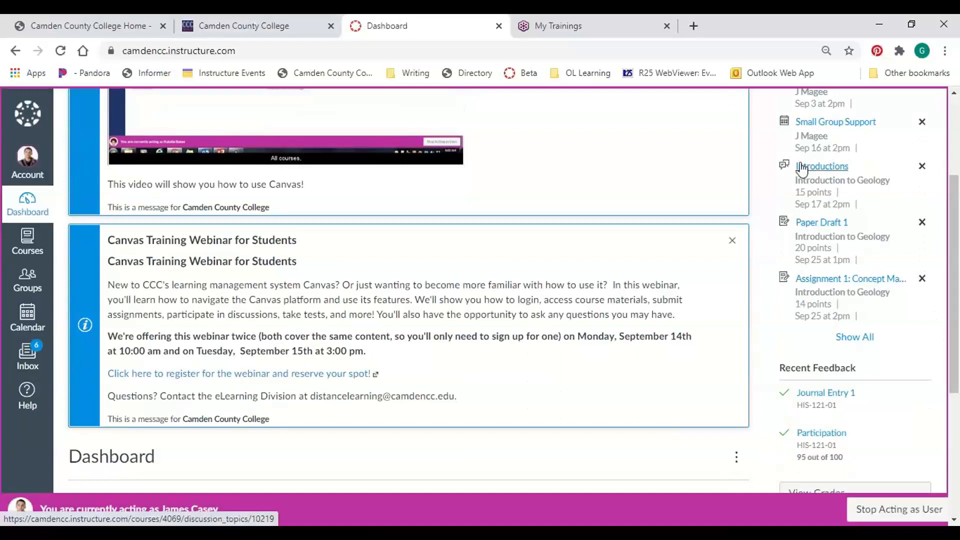
{"action": "left_click_drag", "start_coordinate": [956, 249], "coordinate": [957, 306]}
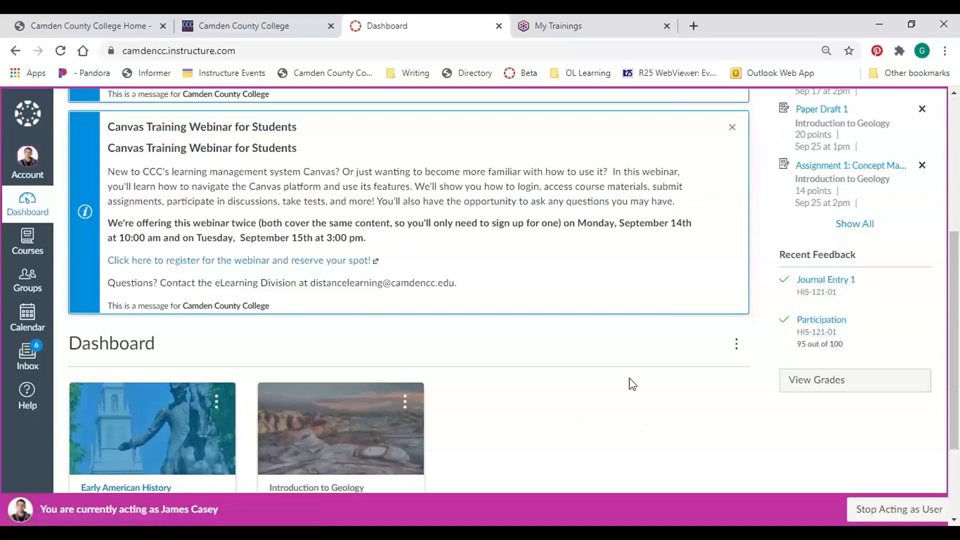
{"action": "scroll", "coordinate": [633, 384], "scroll_direction": "down", "scroll_amount": 3}
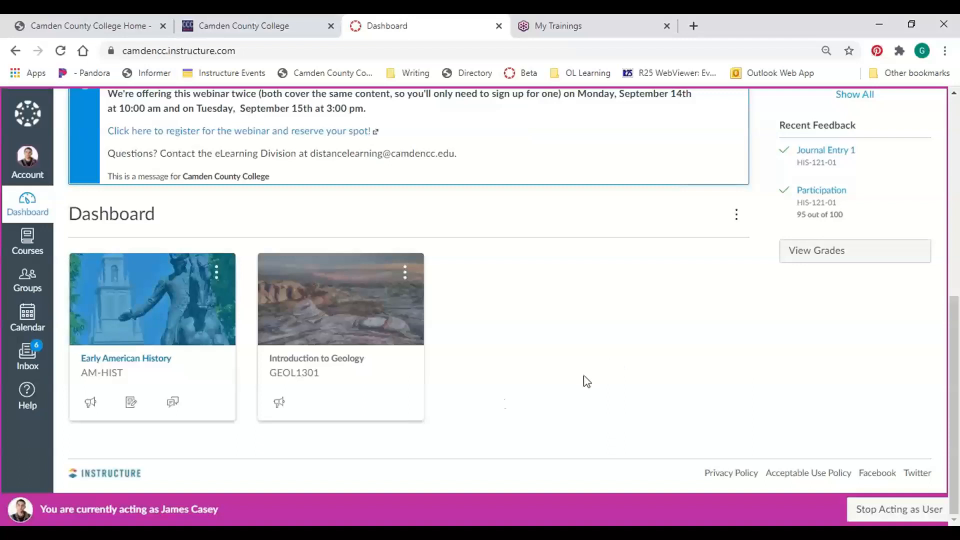
- Open the full list of courses and look through the enrolled courses and groups
{"action": "left_click", "coordinate": [15, 248]}
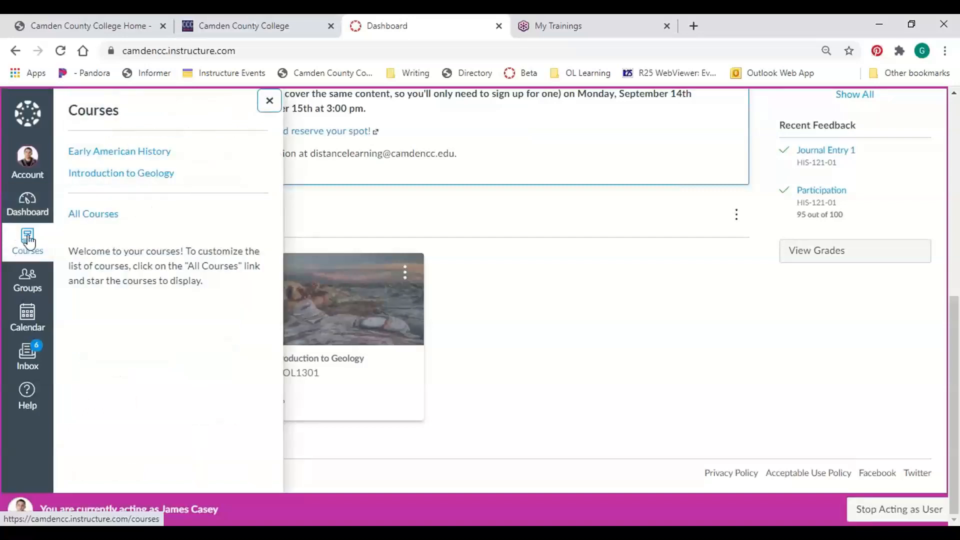
{"action": "left_click", "coordinate": [97, 217]}
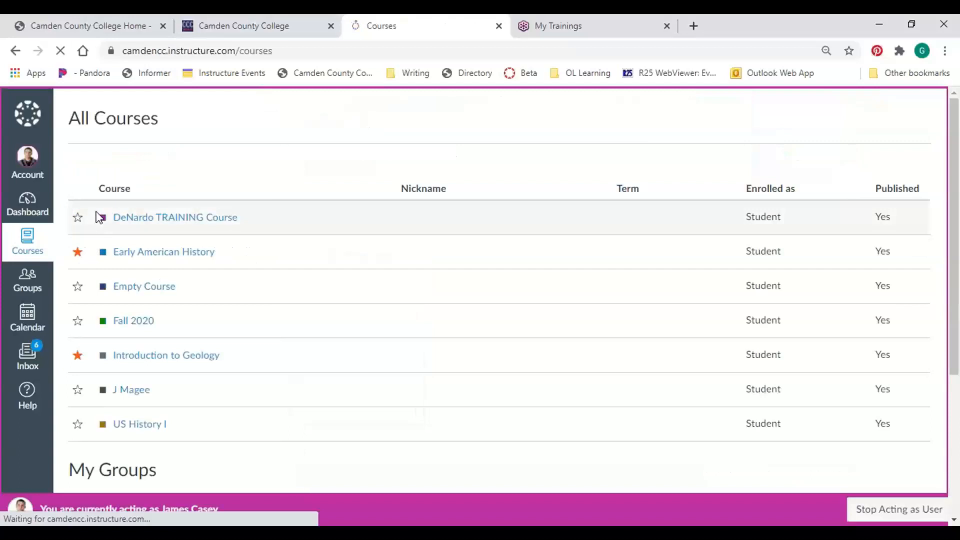
{"action": "scroll", "coordinate": [223, 195], "scroll_direction": "down", "scroll_amount": 4}
{"action": "scroll", "coordinate": [266, 293], "scroll_direction": "up", "scroll_amount": 2}
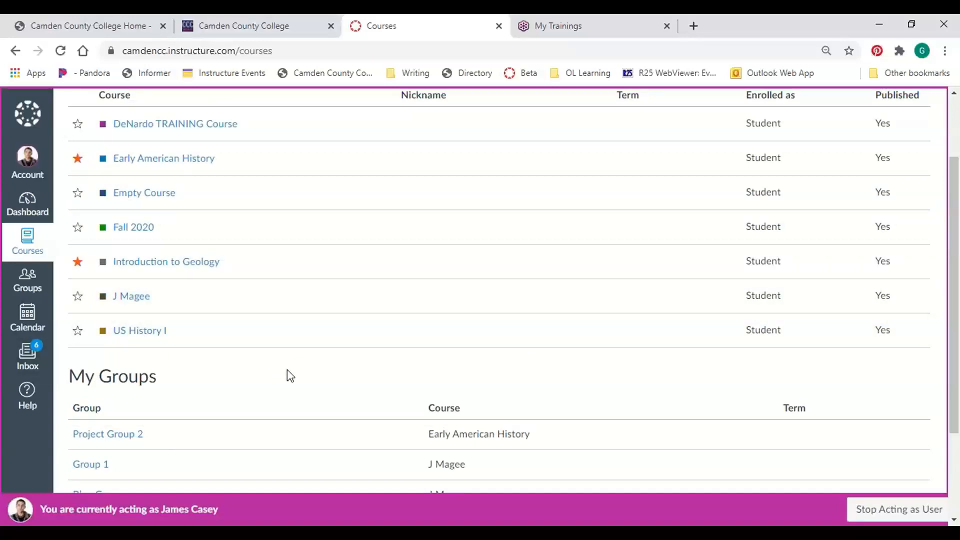
- Open the calendar and change the Introduction to Geology course color to pink, #E71F63
{"action": "left_click", "coordinate": [28, 318]}
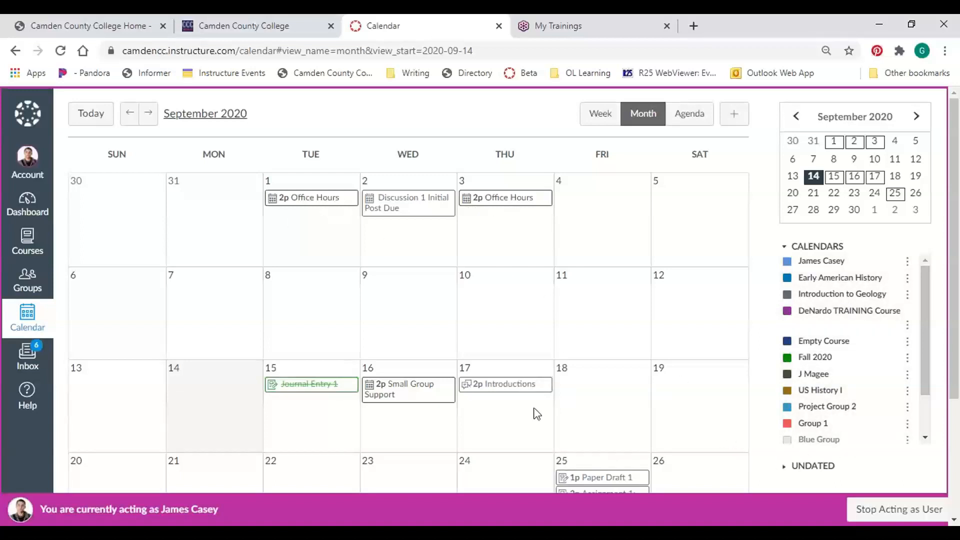
{"action": "scroll", "coordinate": [616, 443], "scroll_direction": "down", "scroll_amount": 2}
{"action": "scroll", "coordinate": [617, 428], "scroll_direction": "up", "scroll_amount": 2}
{"action": "left_click", "coordinate": [908, 295]}
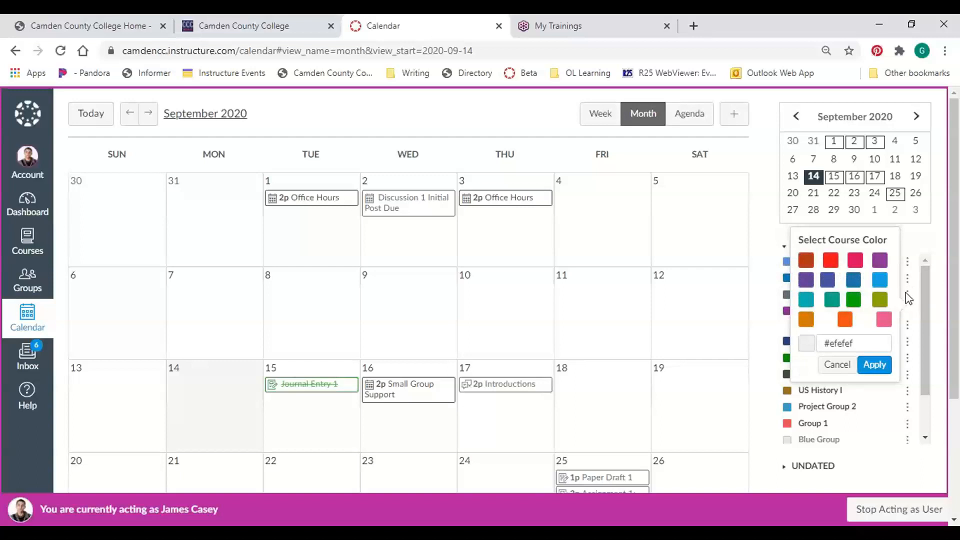
{"action": "left_click", "coordinate": [855, 260]}
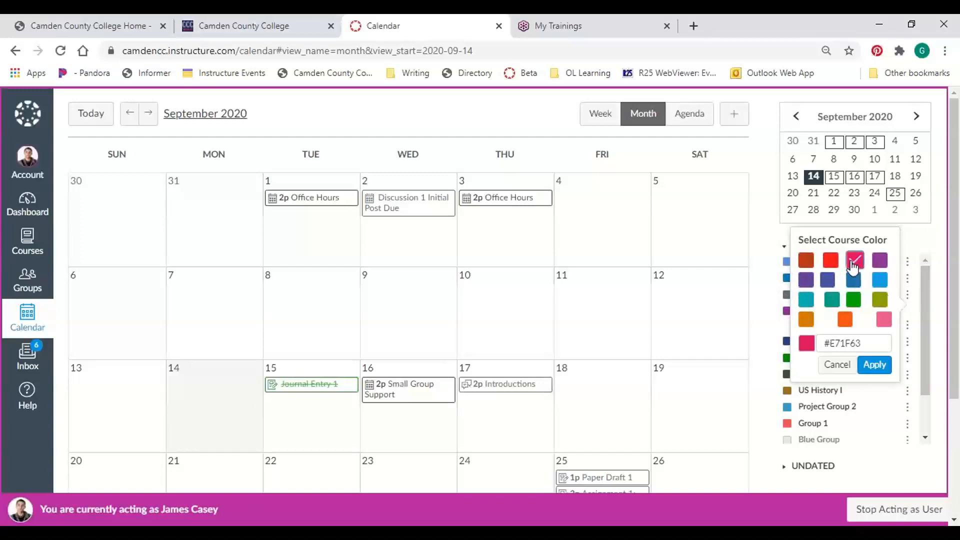
{"action": "left_click", "coordinate": [874, 364]}
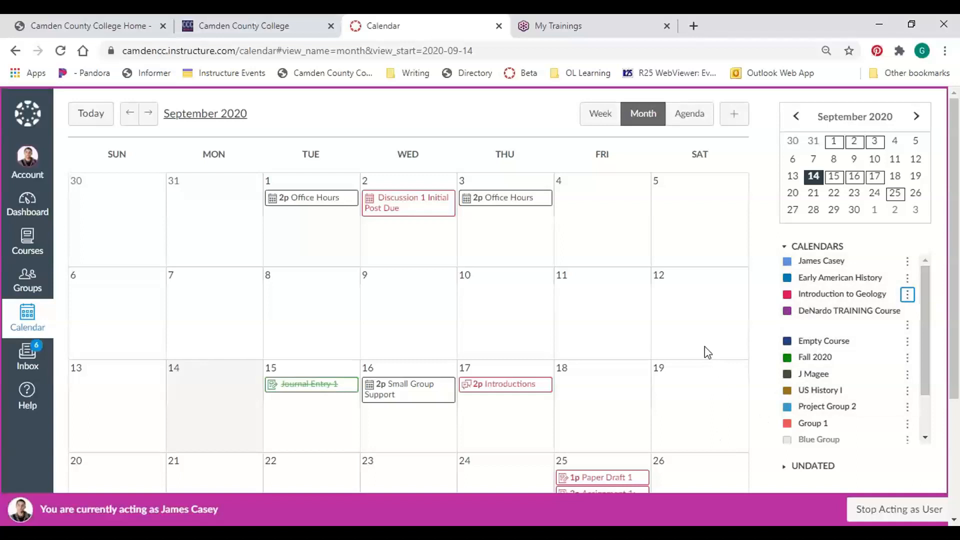
- Look through the September 2020 calendar to examine the color-coded events and assignments
{"action": "scroll", "coordinate": [708, 351], "scroll_direction": "down", "scroll_amount": 2}
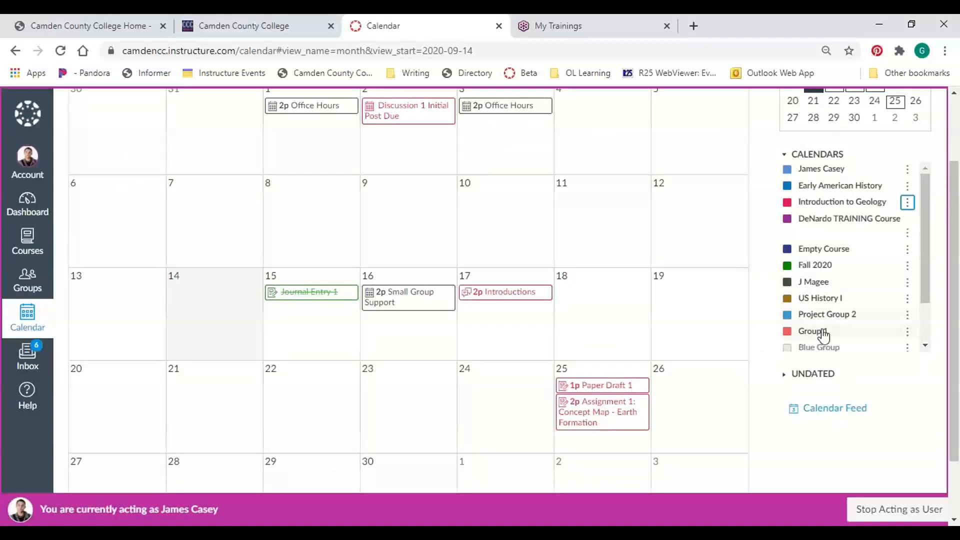
{"action": "scroll", "coordinate": [917, 383], "scroll_direction": "up", "scroll_amount": 1}
{"action": "scroll", "coordinate": [918, 382], "scroll_direction": "up", "scroll_amount": 2}
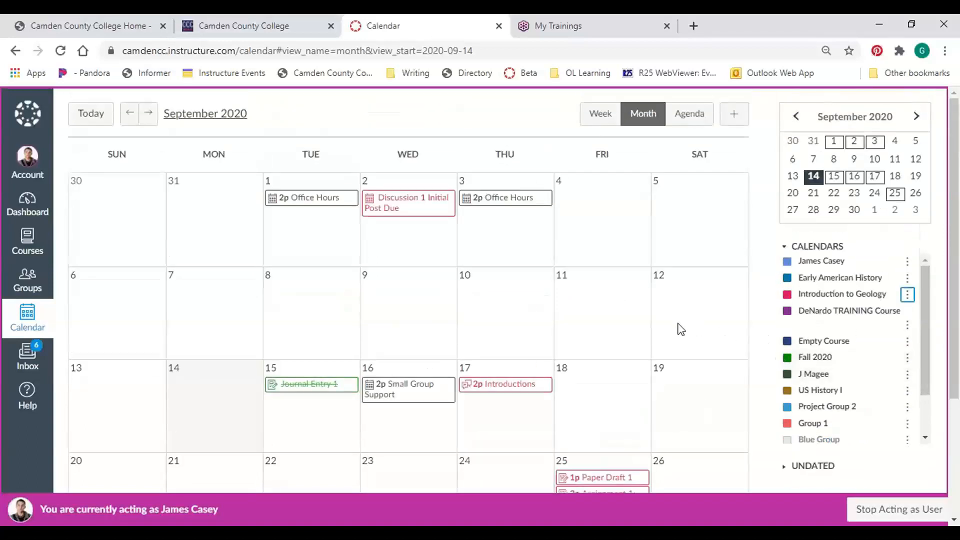
{"action": "scroll", "coordinate": [678, 345], "scroll_direction": "down", "scroll_amount": 2}
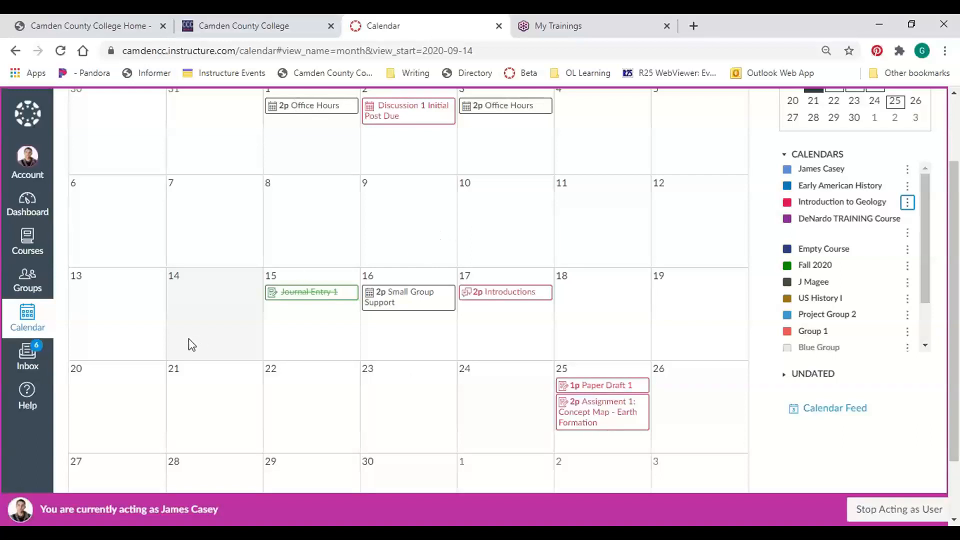
- Start a new inbox message and choose Introduction to Geology from the favorite courses as its course
{"action": "left_click", "coordinate": [27, 359]}
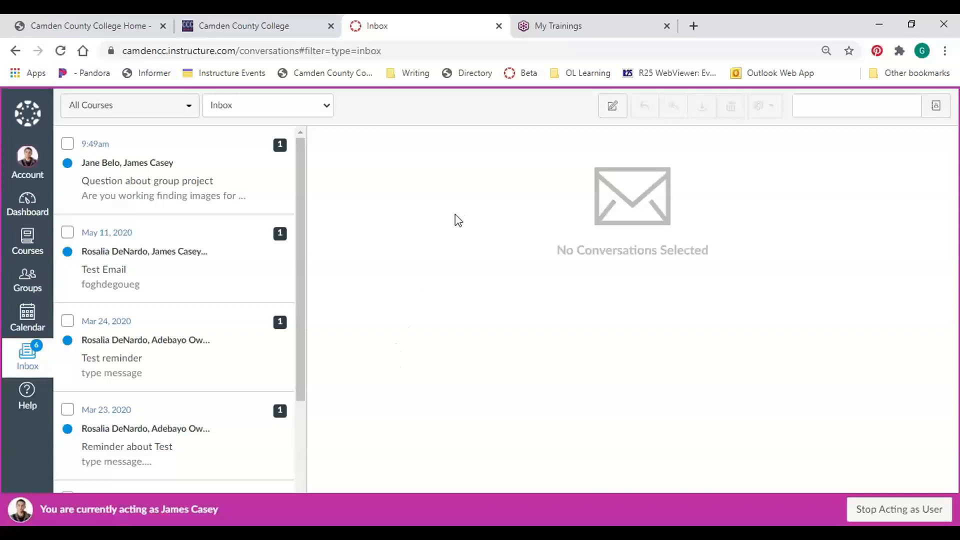
{"action": "left_click", "coordinate": [619, 114]}
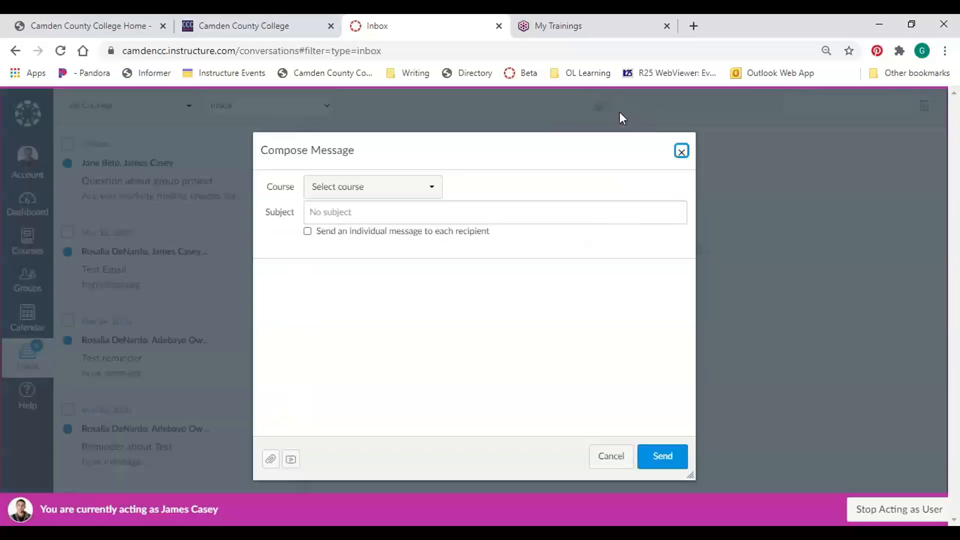
{"action": "left_click", "coordinate": [369, 193]}
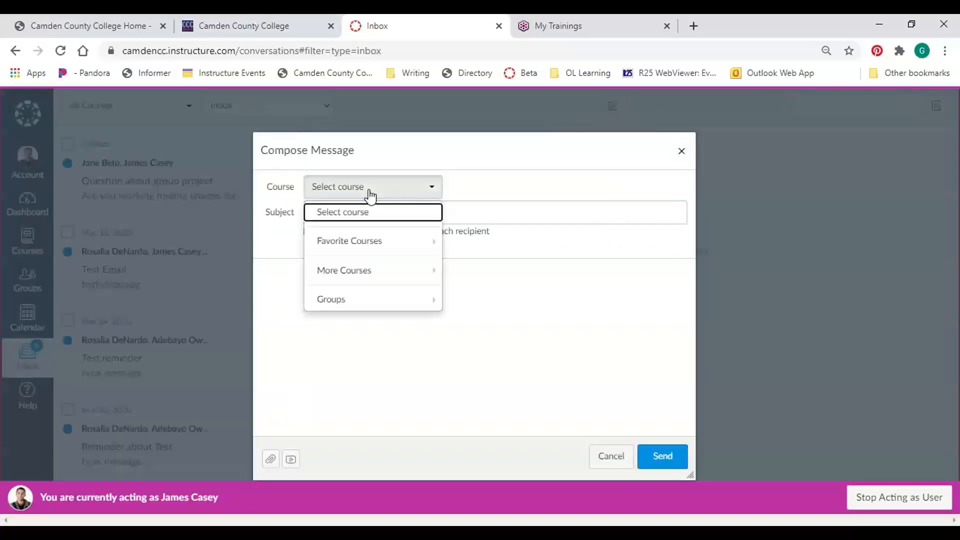
{"action": "mouse_move", "coordinate": [392, 246]}
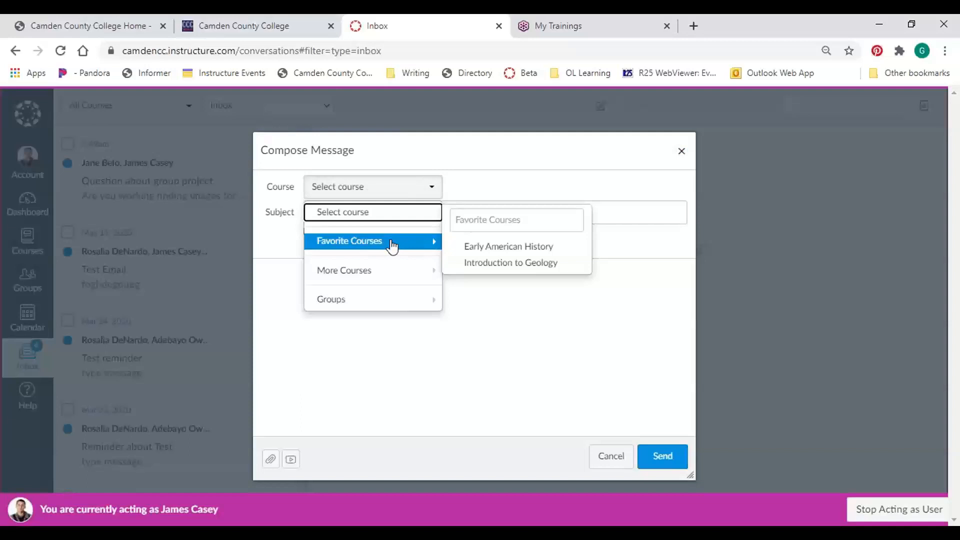
{"action": "left_click", "coordinate": [500, 263]}
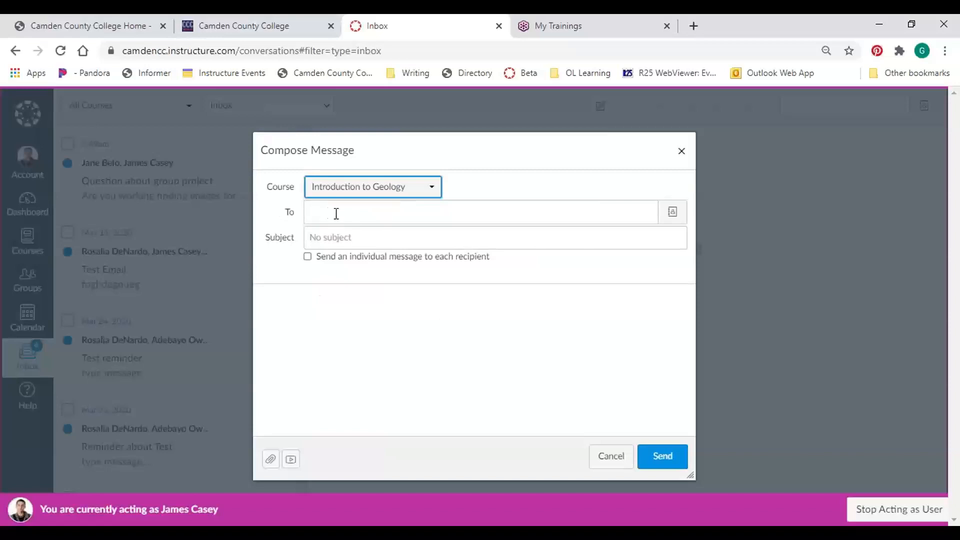
- Address the message to the Introduction to Geology teacher, chosen from the address book's Teachers group
{"action": "left_click", "coordinate": [432, 212]}
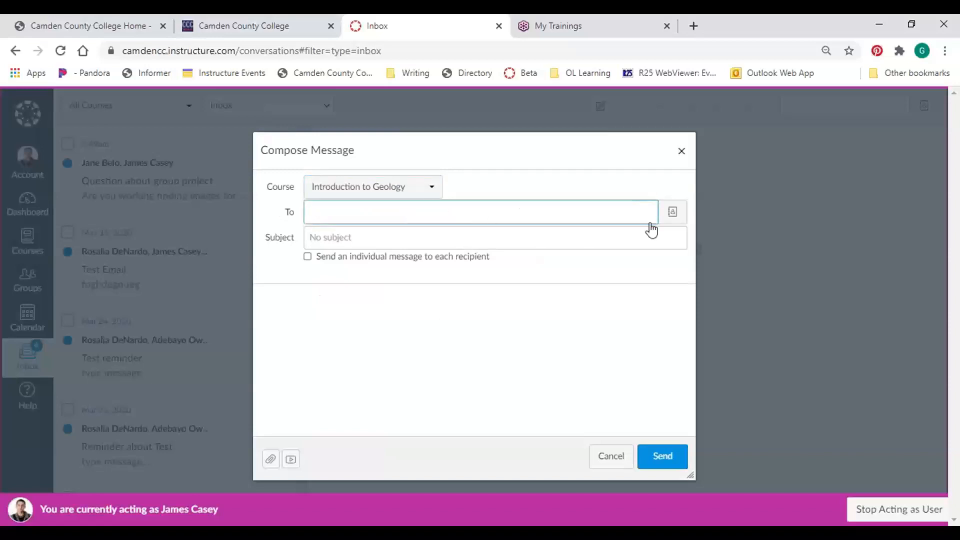
{"action": "left_click", "coordinate": [675, 215]}
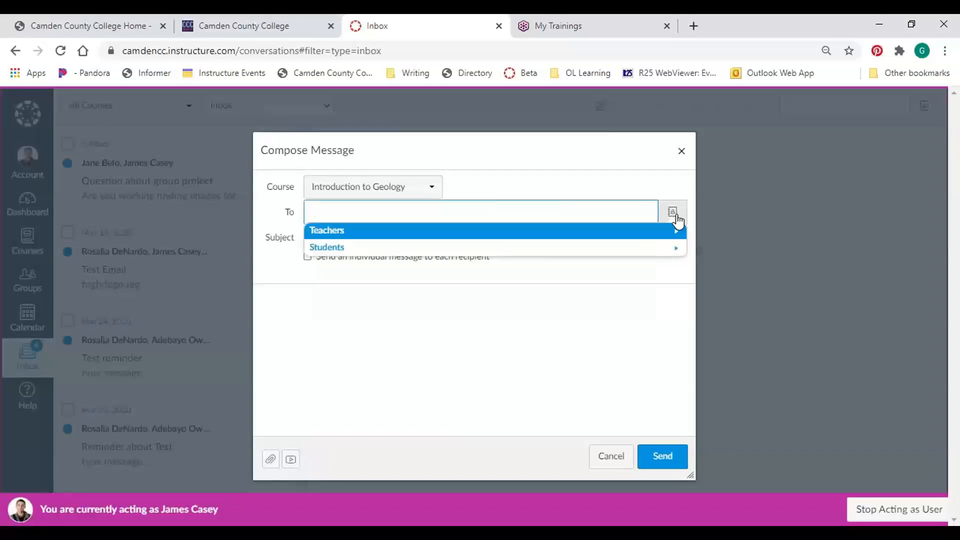
{"action": "left_click", "coordinate": [566, 236]}
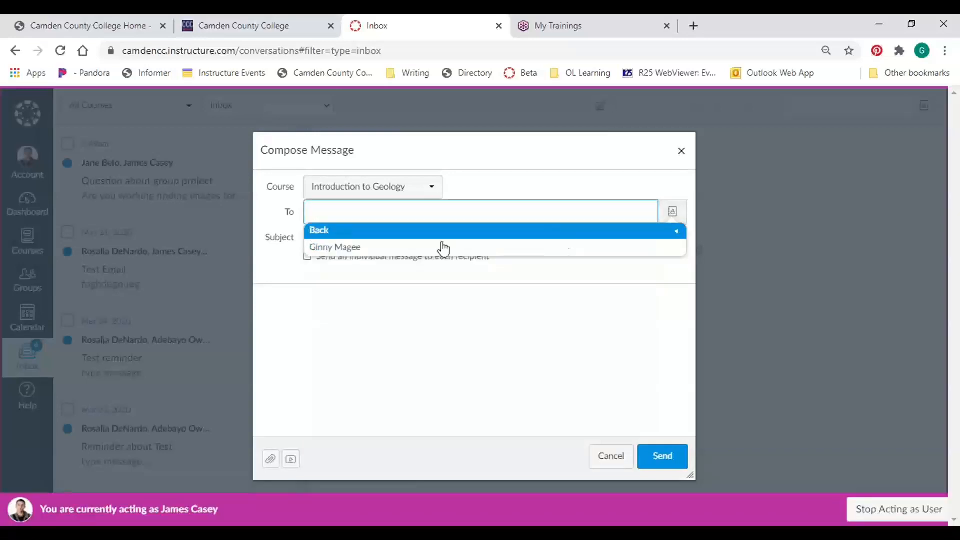
{"action": "left_click", "coordinate": [349, 247]}
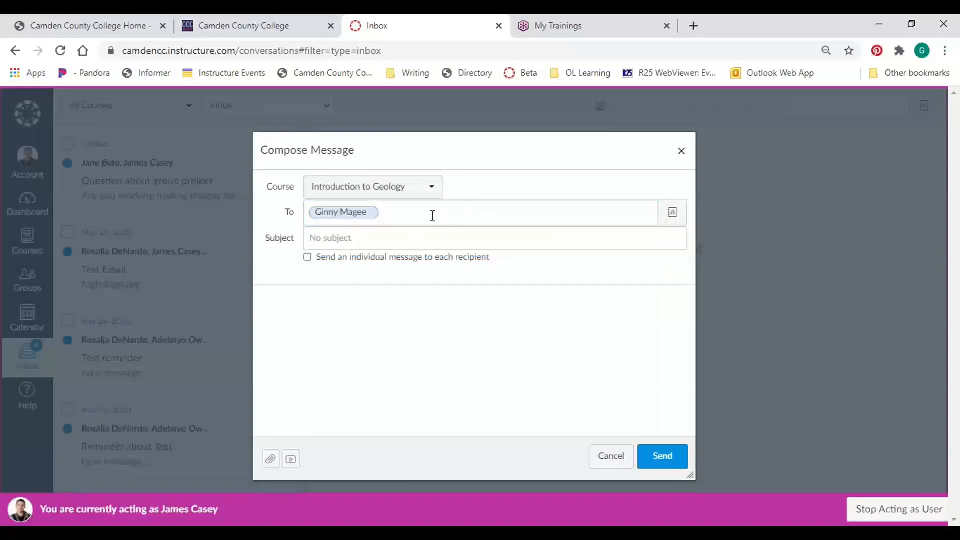
- Enter "Question about group project" as the message subject and discard the draft without sending it
{"action": "left_click", "coordinate": [352, 241]}
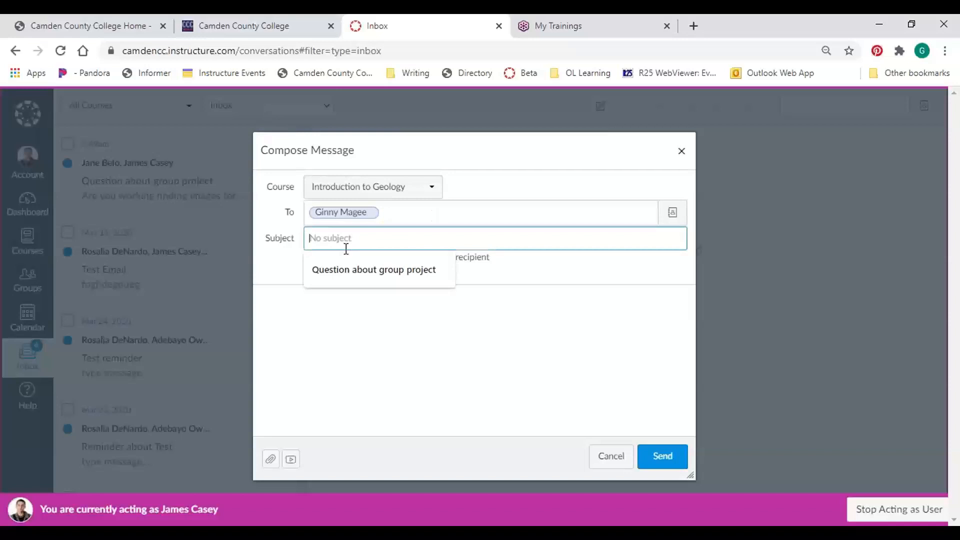
{"action": "left_click", "coordinate": [379, 271]}
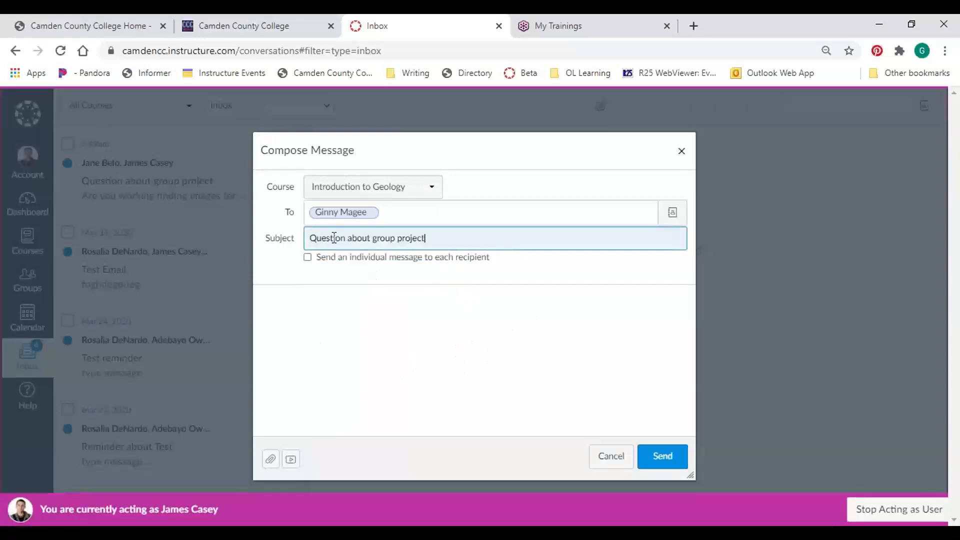
{"action": "left_click", "coordinate": [306, 316]}
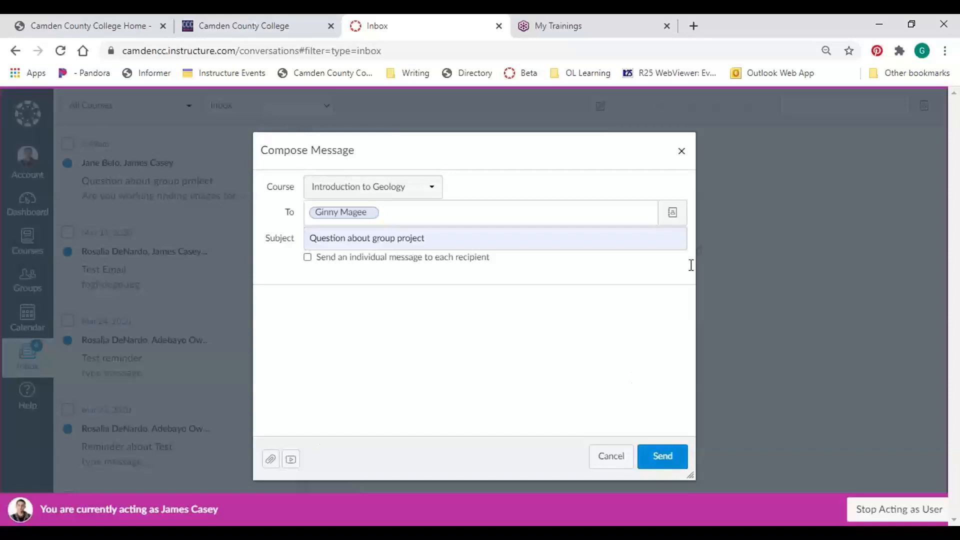
{"action": "left_click", "coordinate": [681, 151]}
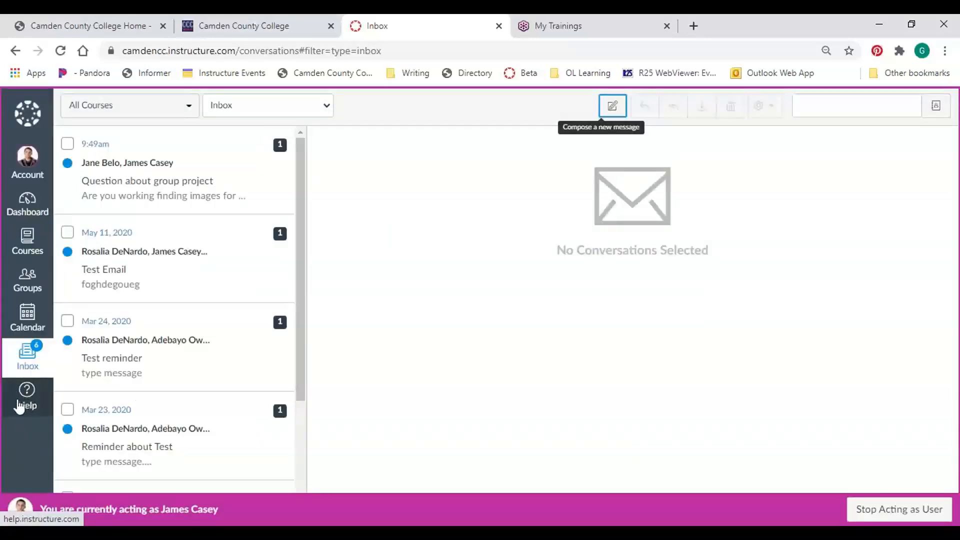
- View the Canvas help resources and open the Introduction to Geology course from its dashboard card
{"action": "left_click", "coordinate": [25, 404]}
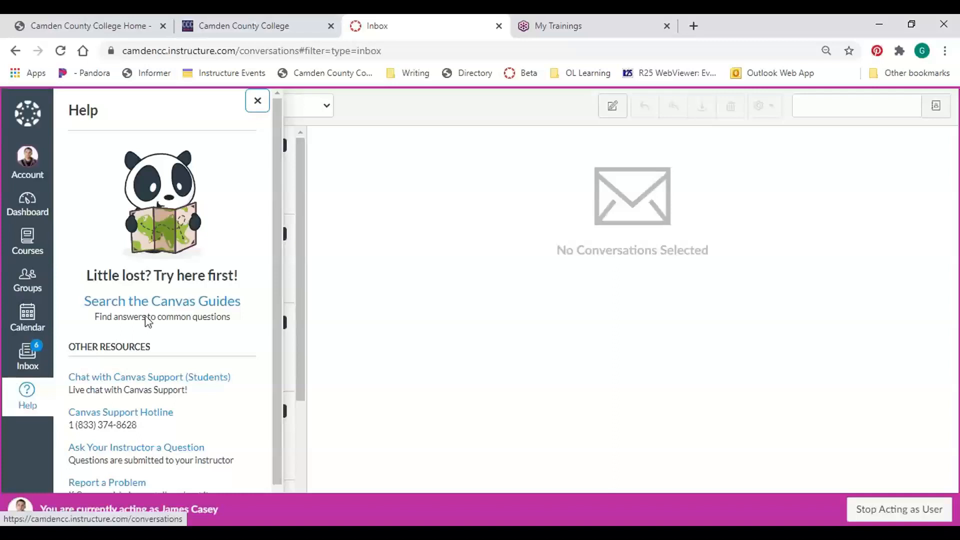
{"action": "scroll", "coordinate": [274, 133], "scroll_direction": "down", "scroll_amount": 2}
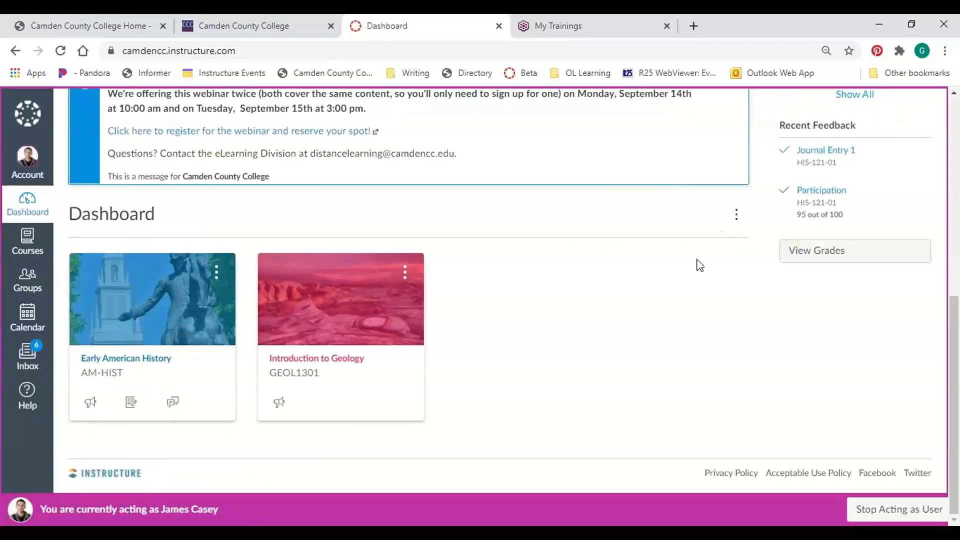
{"action": "left_click", "coordinate": [290, 378]}
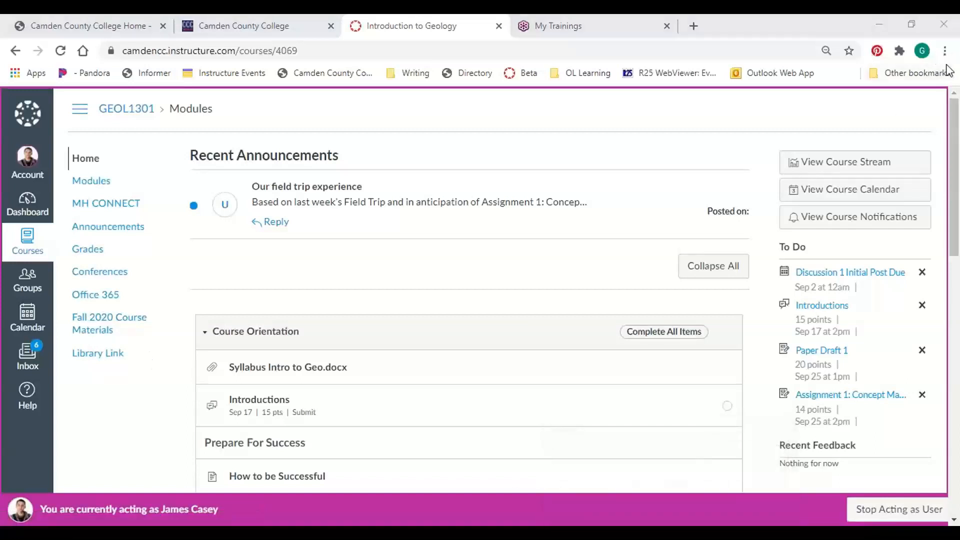
- Switch to the Canvas for Students presentation in PowerPoint, present the First Day slide full screen, and return to the Canvas course
{"action": "mouse_move", "coordinate": [698, 532]}
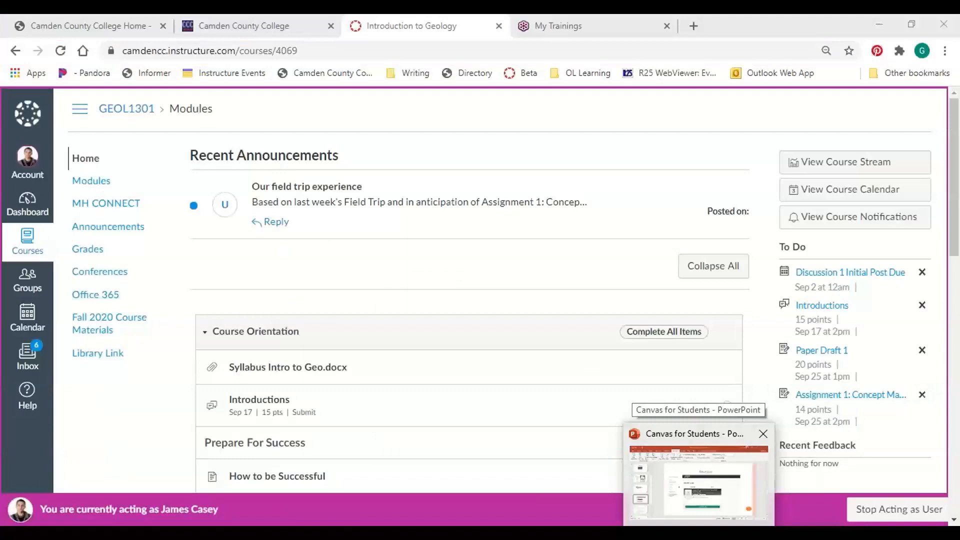
{"action": "left_click", "coordinate": [737, 502]}
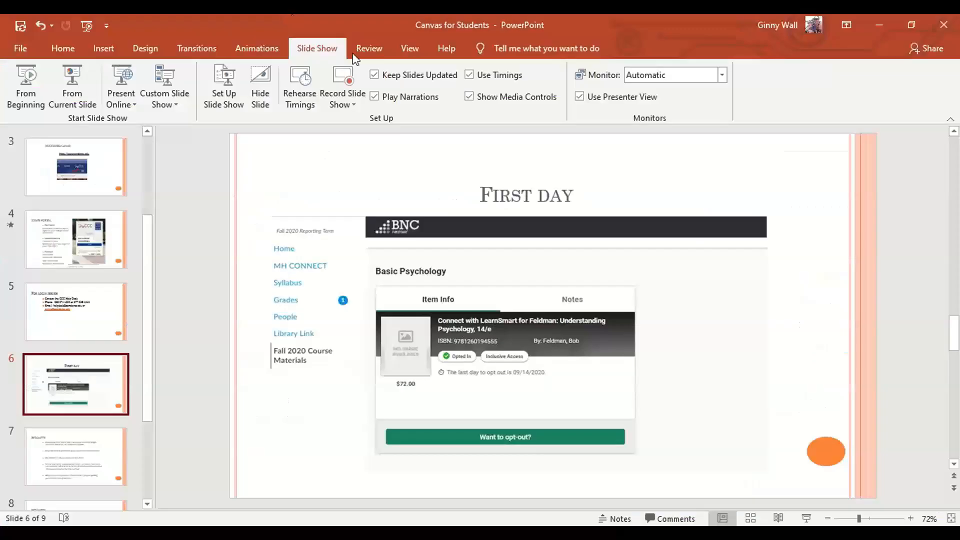
{"action": "left_click", "coordinate": [72, 85]}
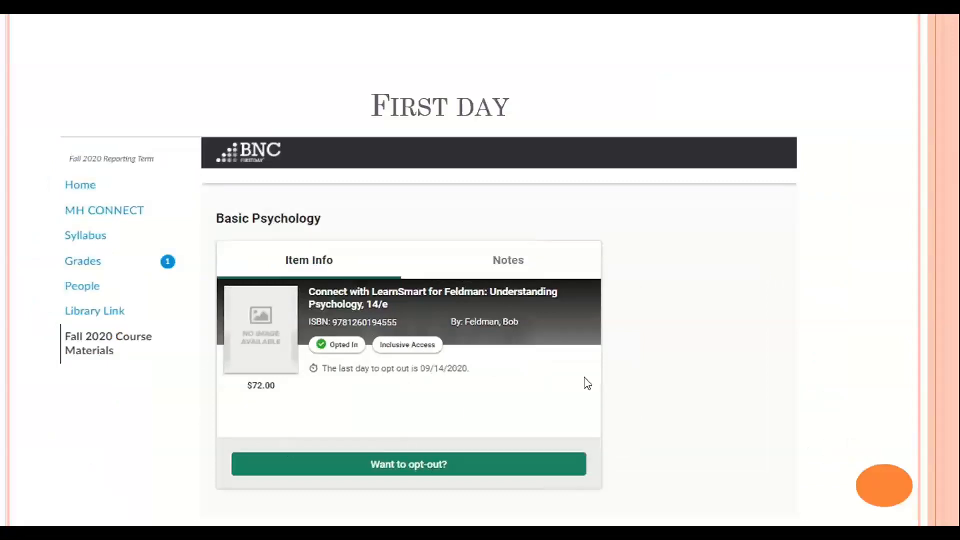
{"action": "key", "text": "alt+Tab"}
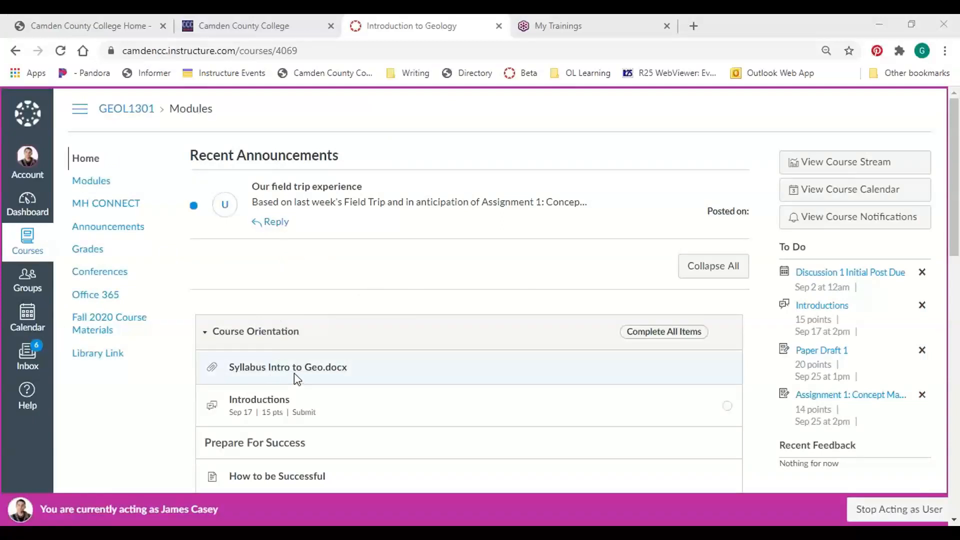
- Look through the Introduction to Geology home page to examine its announcements, course navigation, modules and To Do list
{"action": "scroll", "coordinate": [294, 373], "scroll_direction": "down", "scroll_amount": 2}
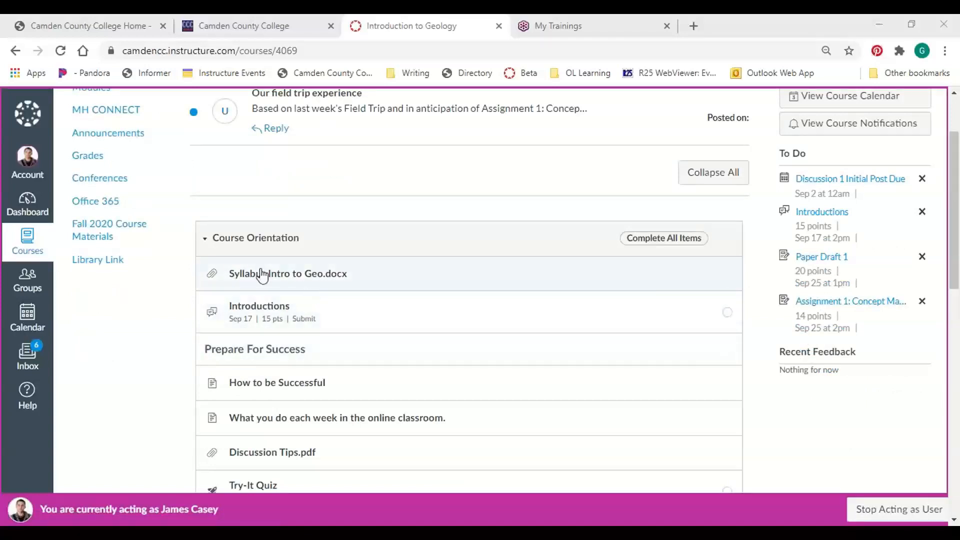
{"action": "scroll", "coordinate": [367, 326], "scroll_direction": "up", "scroll_amount": 2}
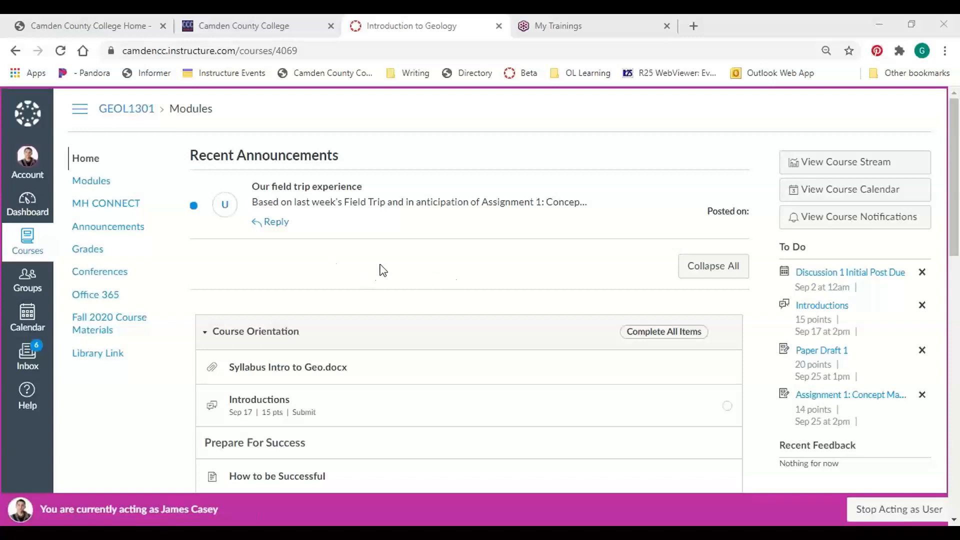
{"action": "scroll", "coordinate": [385, 261], "scroll_direction": "down", "scroll_amount": 2}
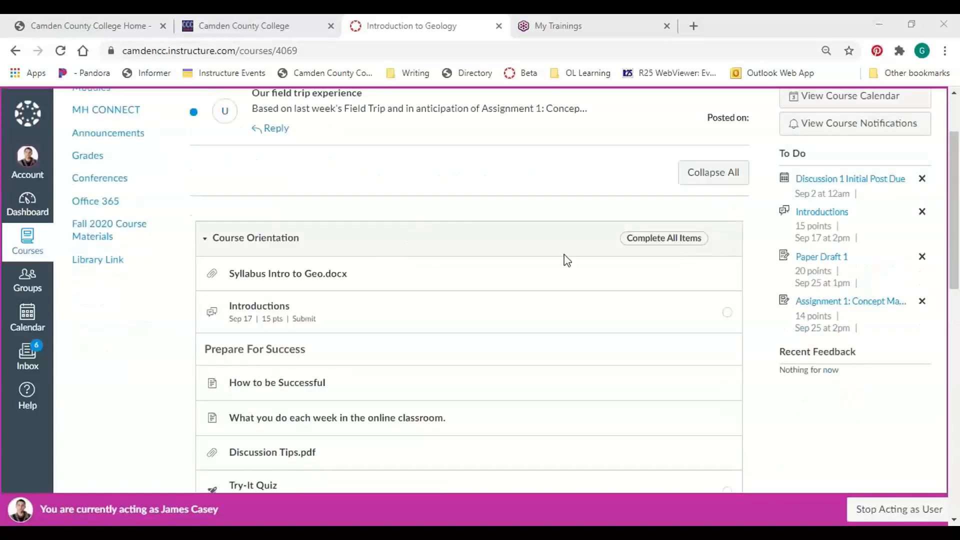
{"action": "scroll", "coordinate": [563, 260], "scroll_direction": "up", "scroll_amount": 2}
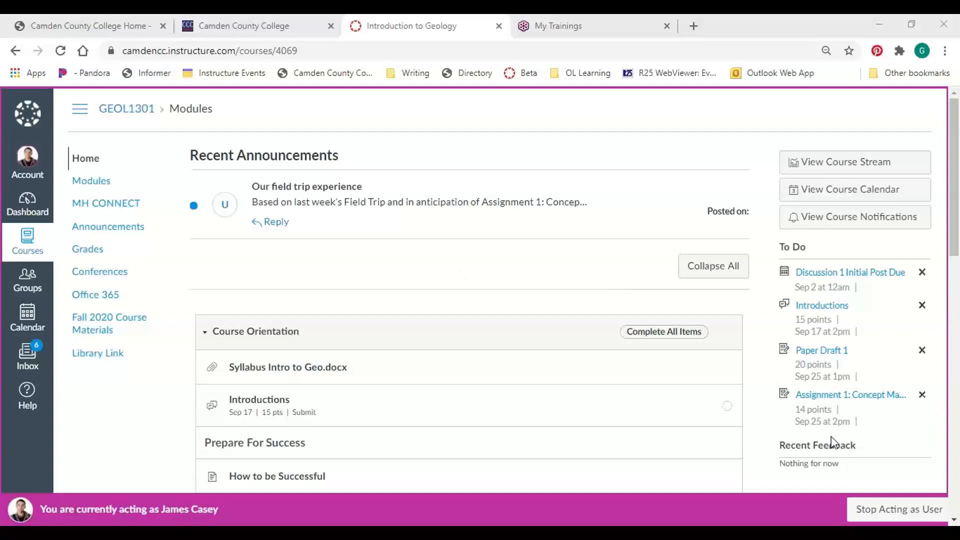
{"action": "scroll", "coordinate": [847, 440], "scroll_direction": "down", "scroll_amount": 2}
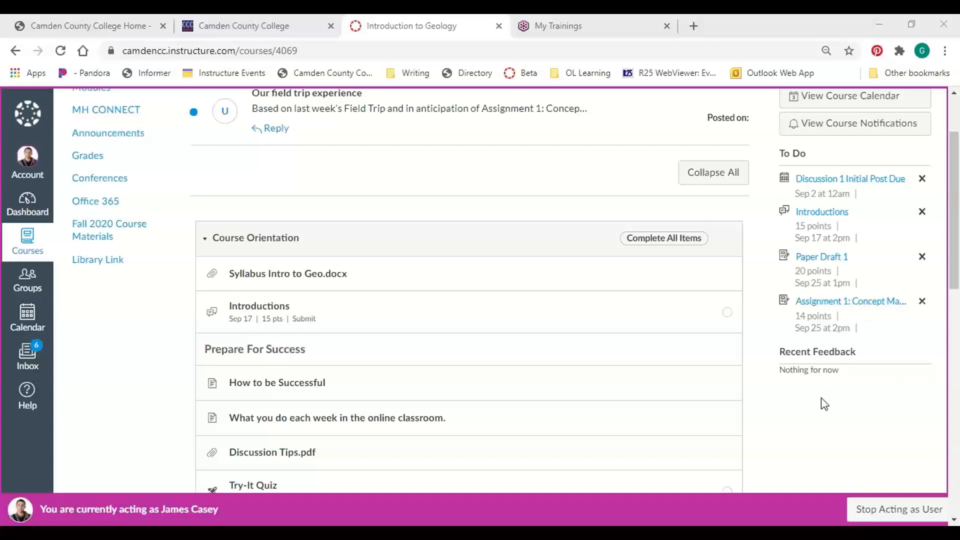
{"action": "scroll", "coordinate": [849, 453], "scroll_direction": "up", "scroll_amount": 2}
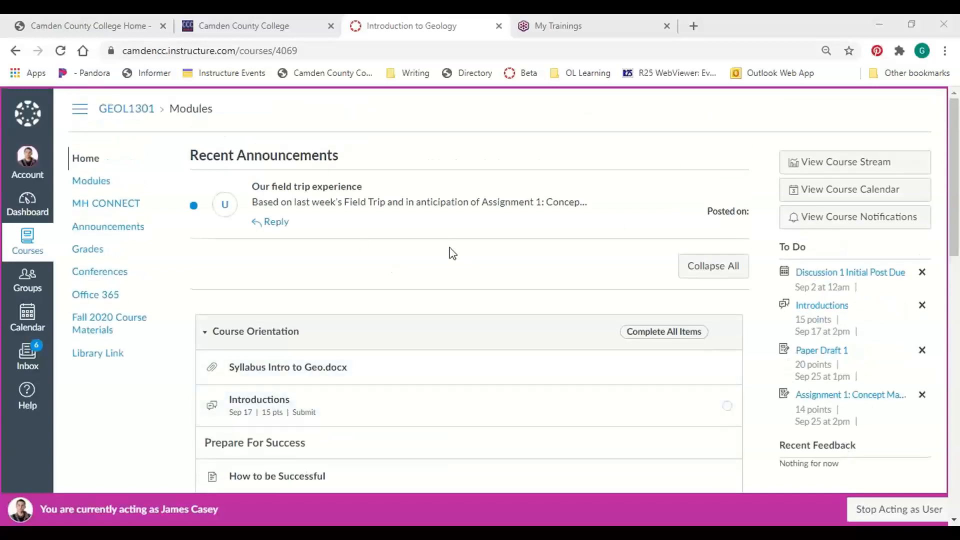
{"action": "scroll", "coordinate": [448, 251], "scroll_direction": "down", "scroll_amount": 2}
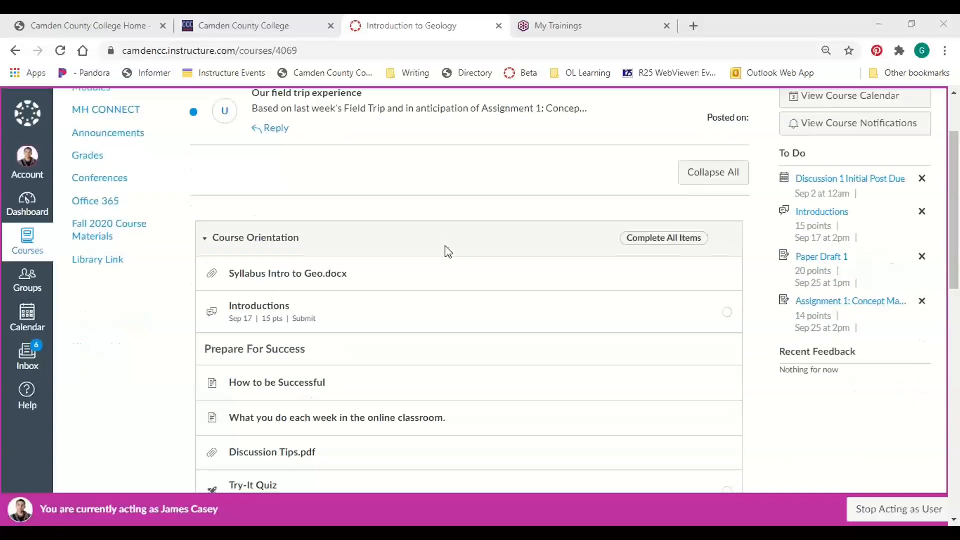
{"action": "scroll", "coordinate": [436, 273], "scroll_direction": "up", "scroll_amount": 2}
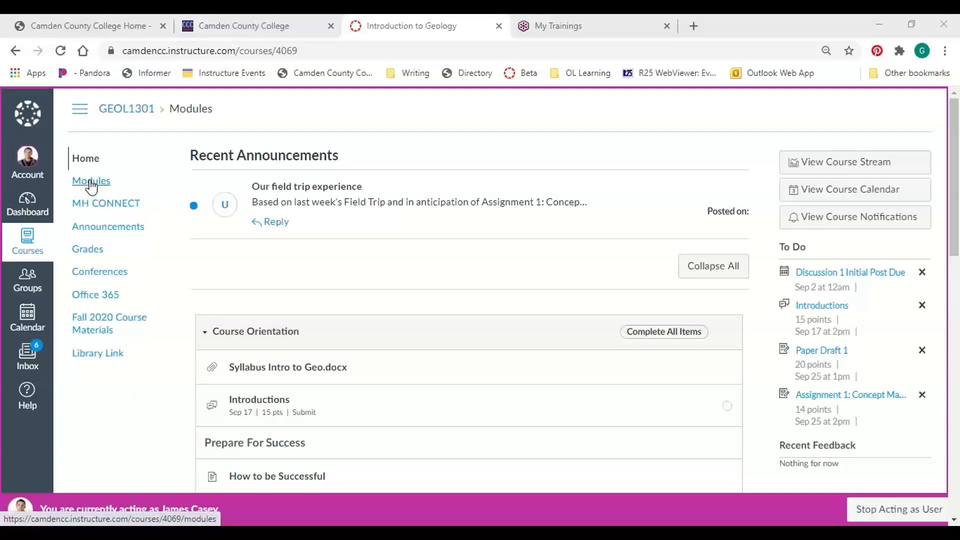
{"action": "scroll", "coordinate": [353, 271], "scroll_direction": "down", "scroll_amount": 2}
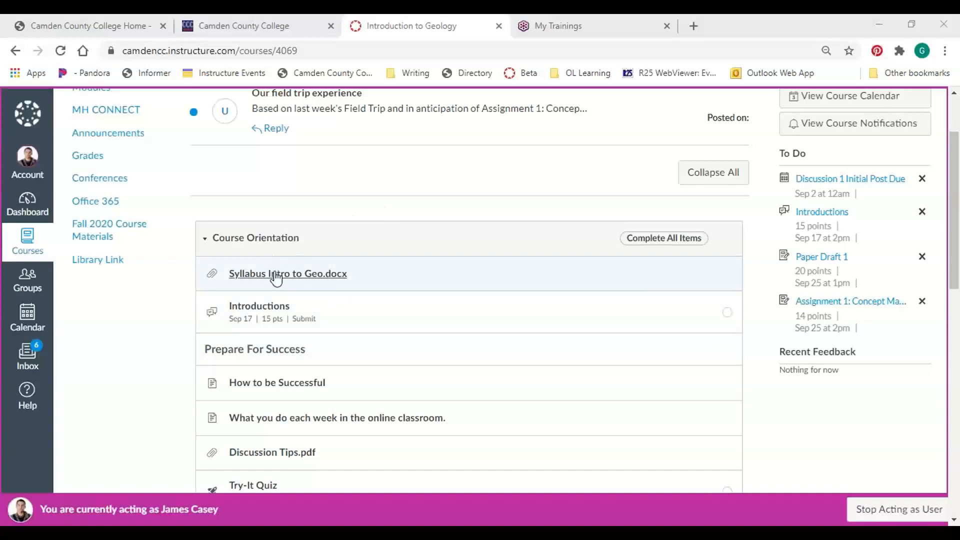
{"action": "scroll", "coordinate": [275, 275], "scroll_direction": "up", "scroll_amount": 2}
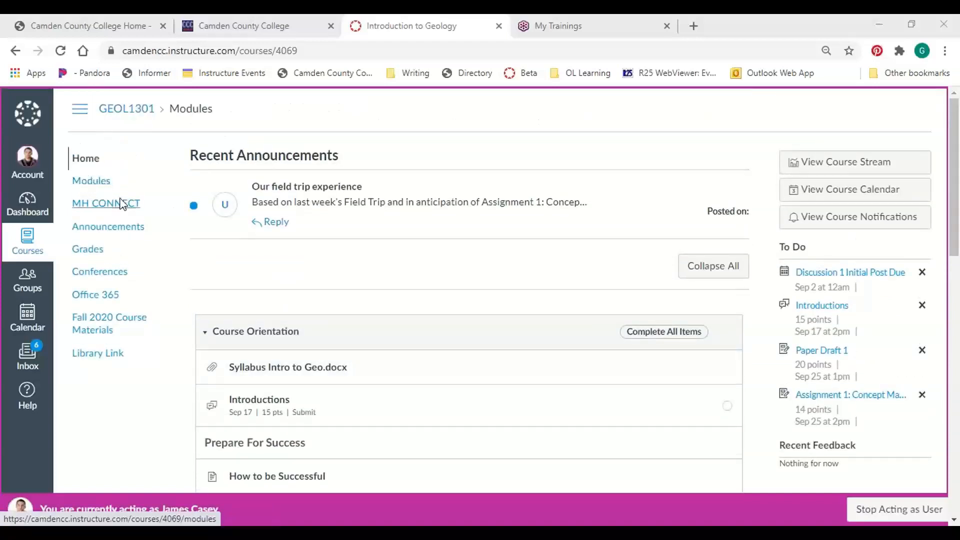
- Examine the items in the Course Orientation module, from the syllabus and Introductions discussion to The Blue Planet page
{"action": "scroll", "coordinate": [370, 272], "scroll_direction": "down", "scroll_amount": 2}
{"action": "scroll", "coordinate": [370, 273], "scroll_direction": "down", "scroll_amount": 2}
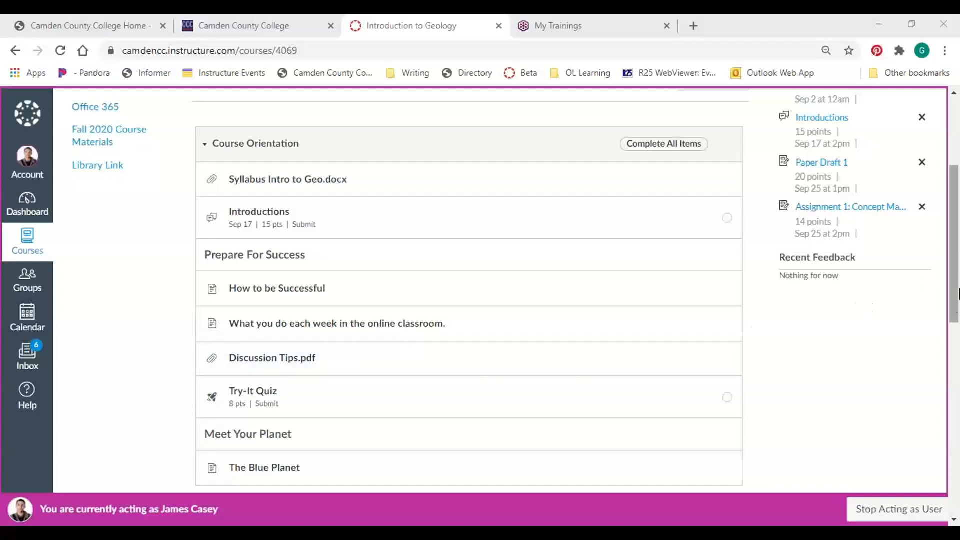
{"action": "scroll", "coordinate": [952, 290], "scroll_direction": "up", "scroll_amount": 3}
{"action": "left_click_drag", "start_coordinate": [945, 264], "coordinate": [928, 268]}
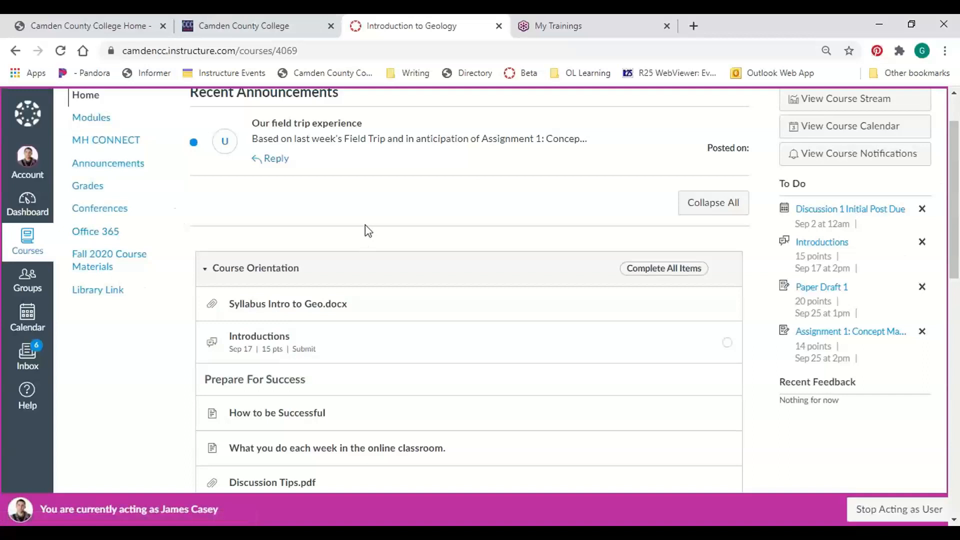
{"action": "scroll", "coordinate": [402, 205], "scroll_direction": "down", "scroll_amount": 2}
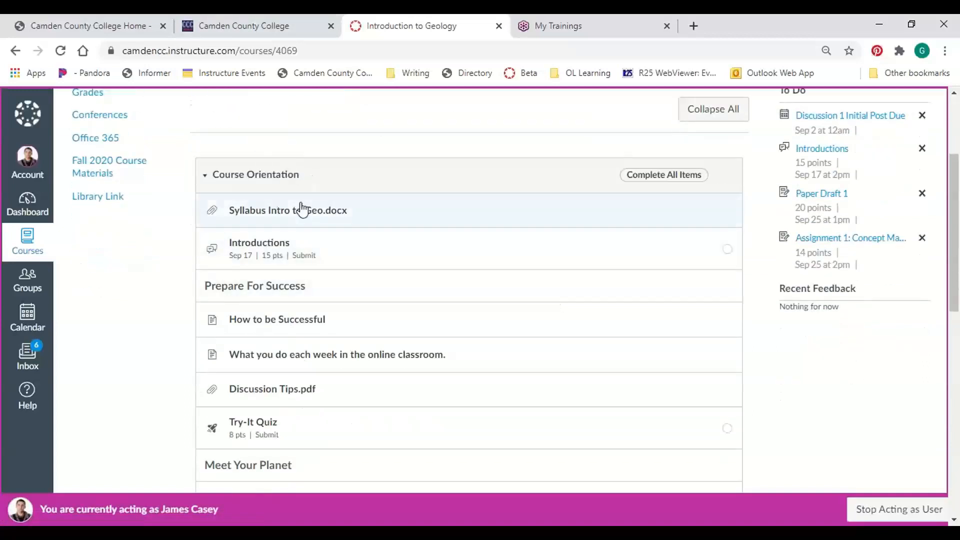
{"action": "scroll", "coordinate": [569, 344], "scroll_direction": "down", "scroll_amount": 2}
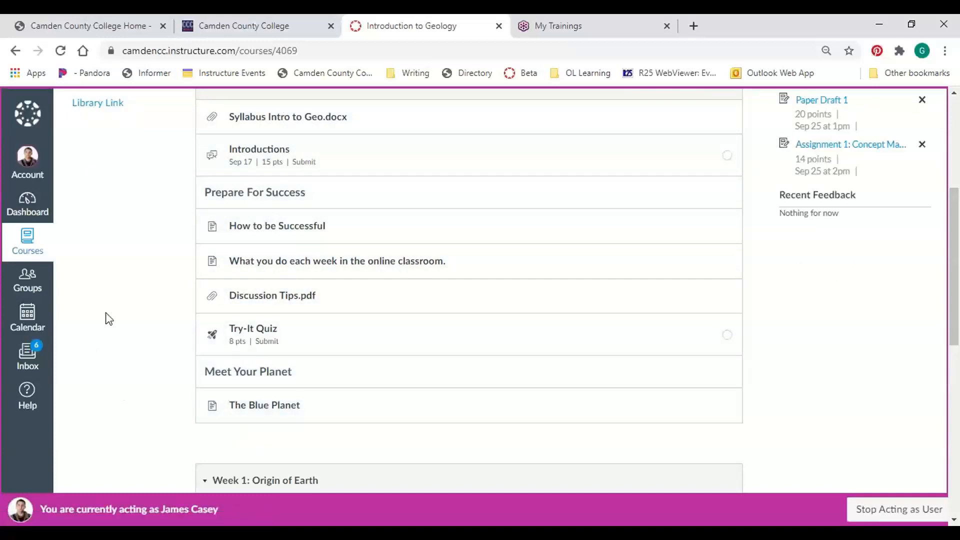
{"action": "scroll", "coordinate": [109, 318], "scroll_direction": "up", "scroll_amount": 2}
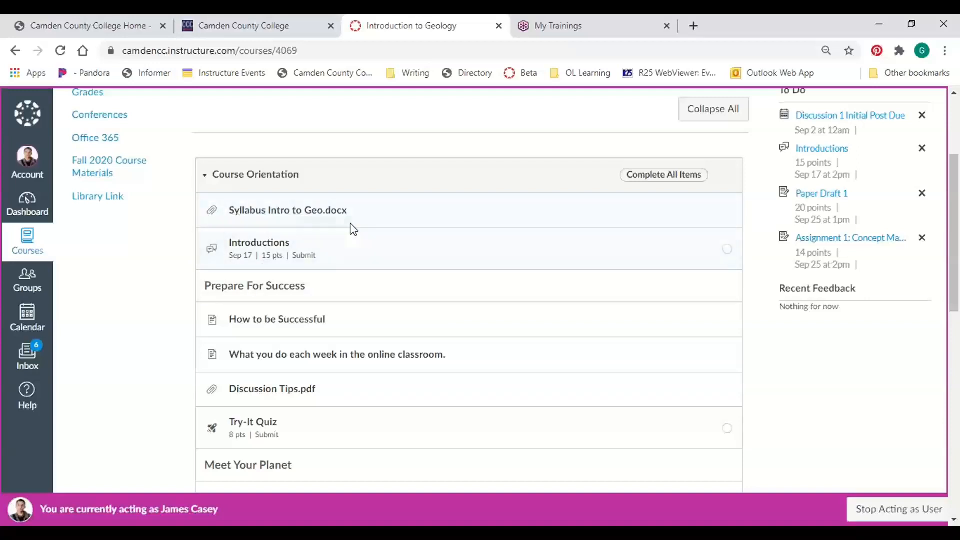
{"action": "scroll", "coordinate": [406, 206], "scroll_direction": "down", "scroll_amount": 2}
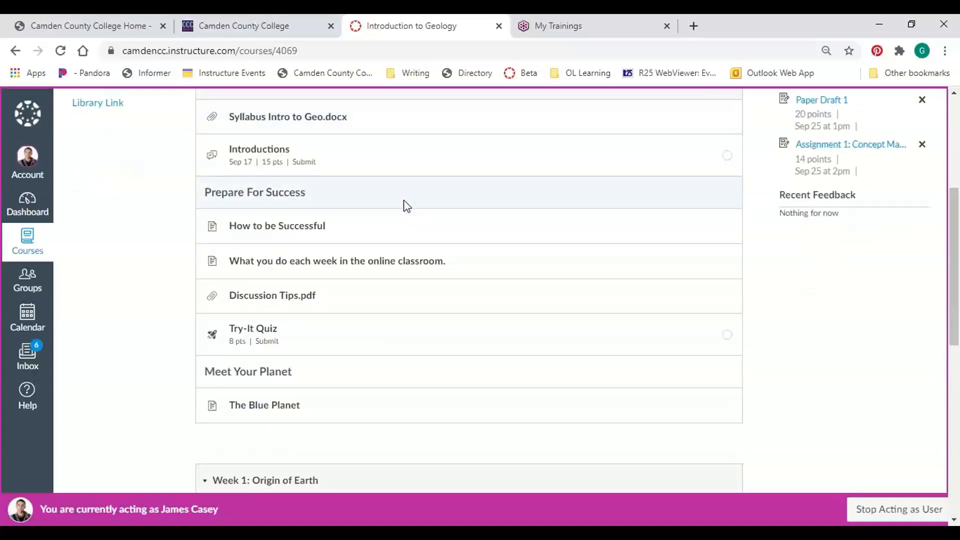
- Open Discussion Tips.pdf from the Course Orientation module, read its first tips, and return to the course home page
{"action": "left_click", "coordinate": [273, 299]}
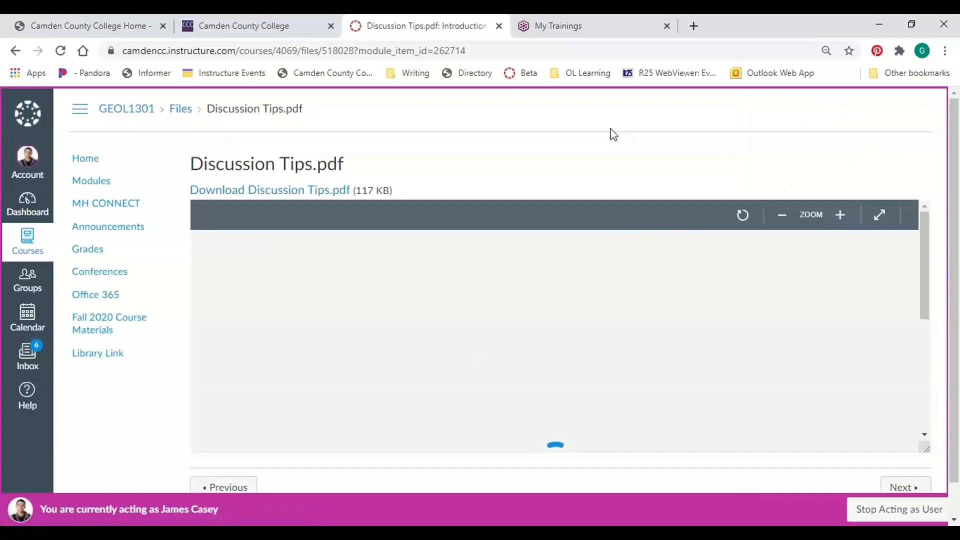
{"action": "scroll", "coordinate": [613, 134], "scroll_direction": "down", "scroll_amount": 1}
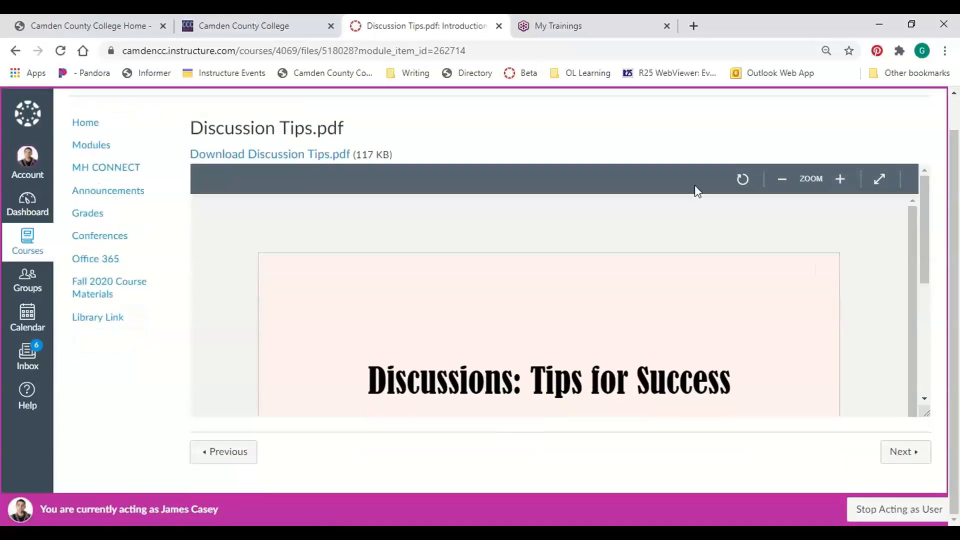
{"action": "left_click_drag", "start_coordinate": [923, 210], "coordinate": [917, 320]}
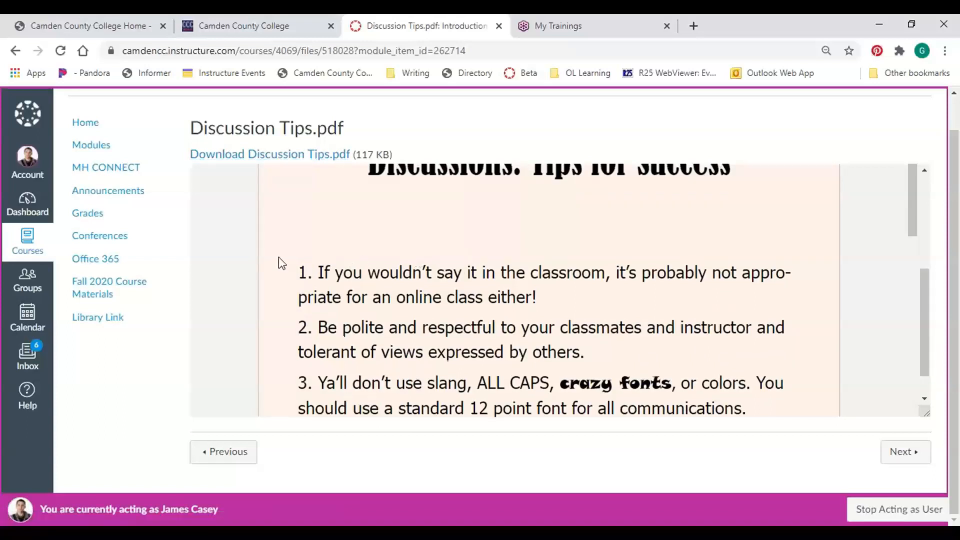
{"action": "key", "text": "alt+Left"}
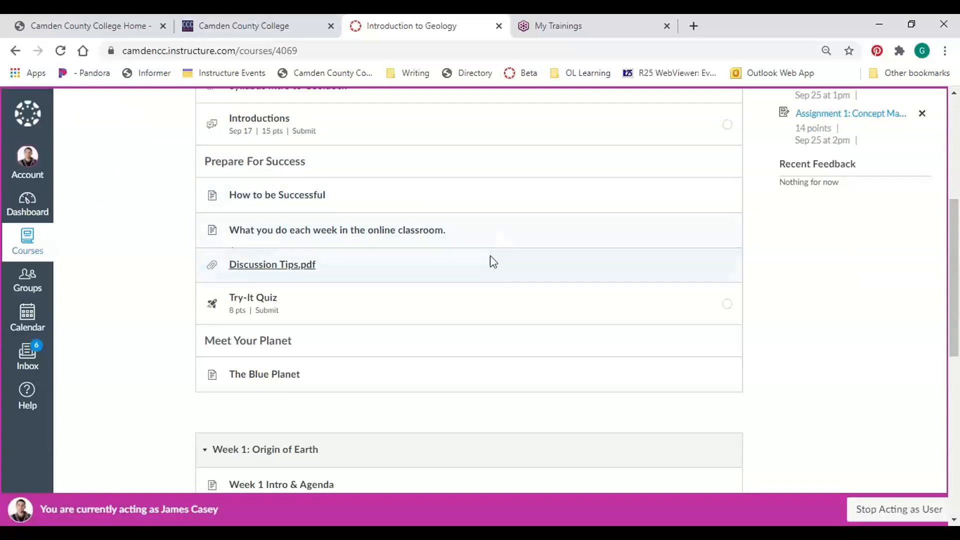
- Open The Blue Planet page from the Course Orientation module, view its TEDx video link, and return to the course home page
{"action": "scroll", "coordinate": [490, 252], "scroll_direction": "down", "scroll_amount": 2}
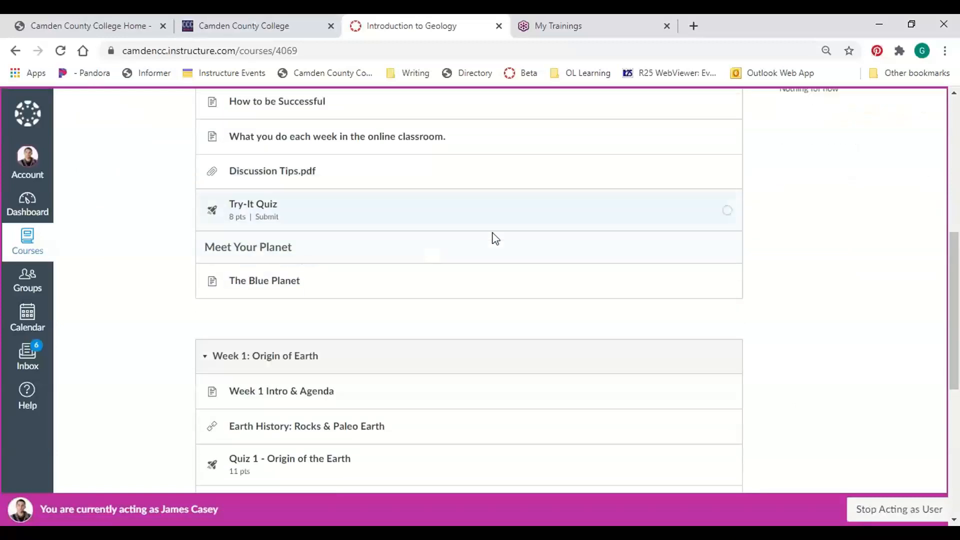
{"action": "left_click", "coordinate": [256, 282]}
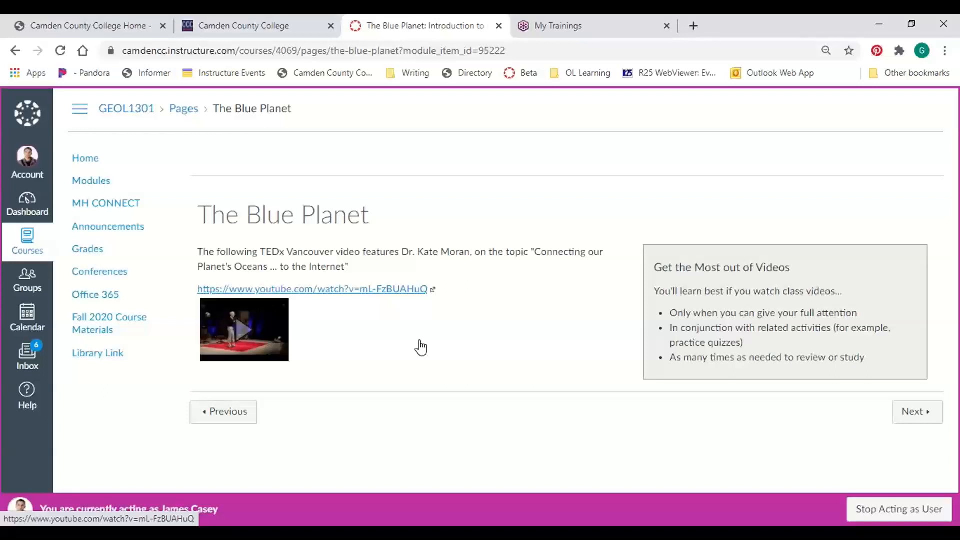
{"action": "mouse_move", "coordinate": [269, 330]}
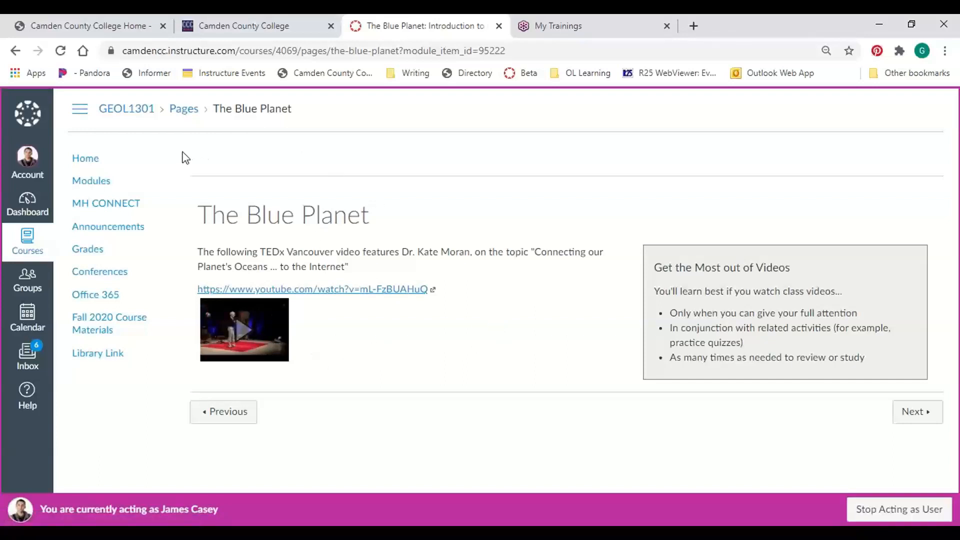
{"action": "left_click", "coordinate": [81, 159]}
- Look through the Course Orientation and Week 1: Origin of Earth modules to examine their item types and icons
{"action": "scroll", "coordinate": [454, 366], "scroll_direction": "down", "scroll_amount": 4}
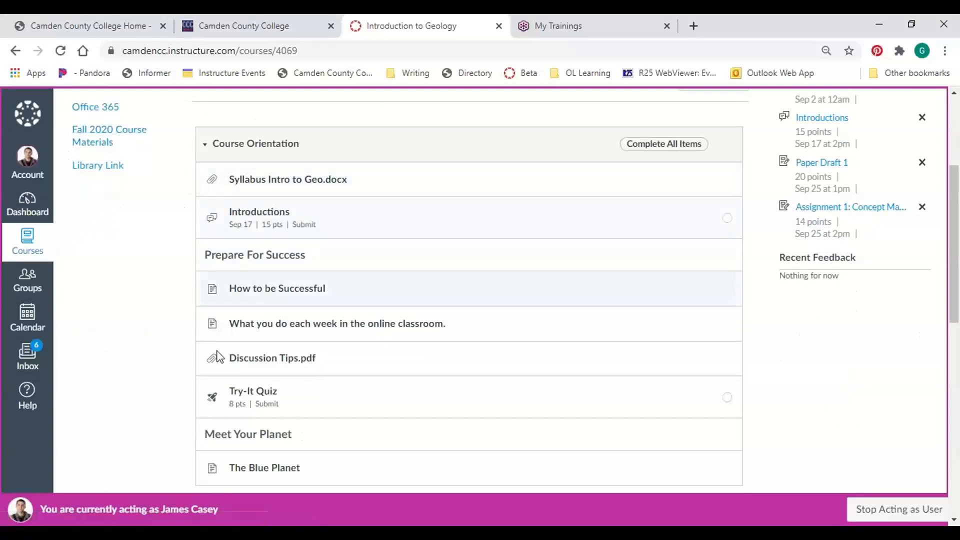
{"action": "scroll", "coordinate": [393, 250], "scroll_direction": "down", "scroll_amount": 5}
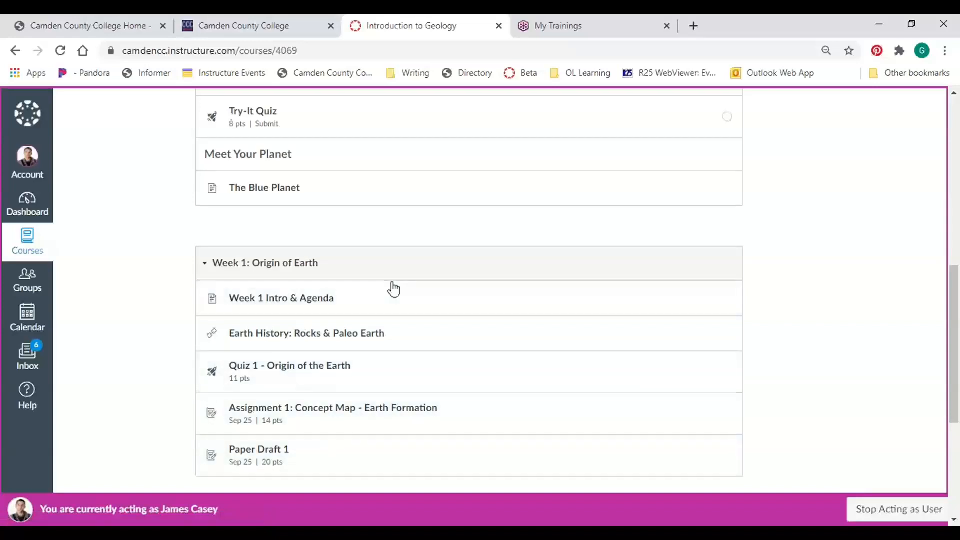
{"action": "scroll", "coordinate": [428, 267], "scroll_direction": "up", "scroll_amount": 4}
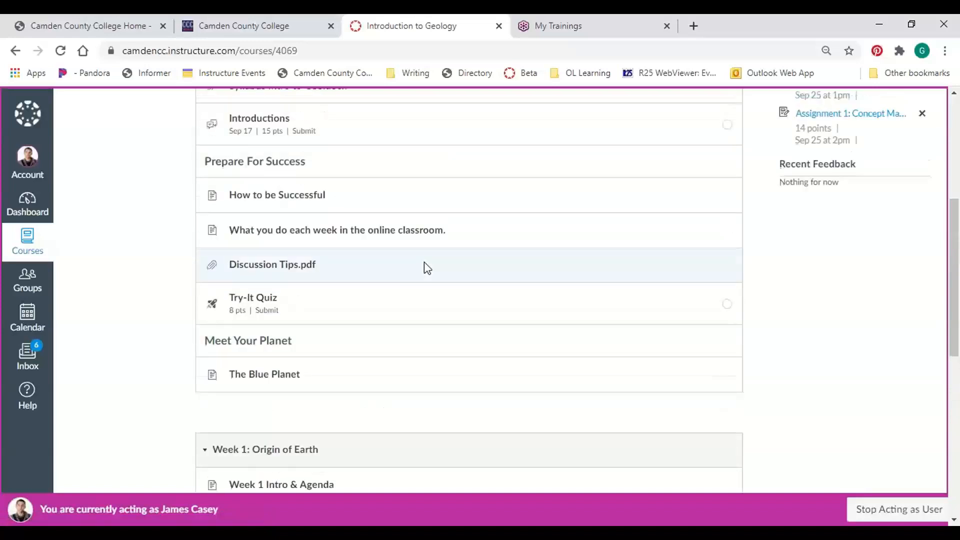
{"action": "scroll", "coordinate": [424, 268], "scroll_direction": "up", "scroll_amount": 2}
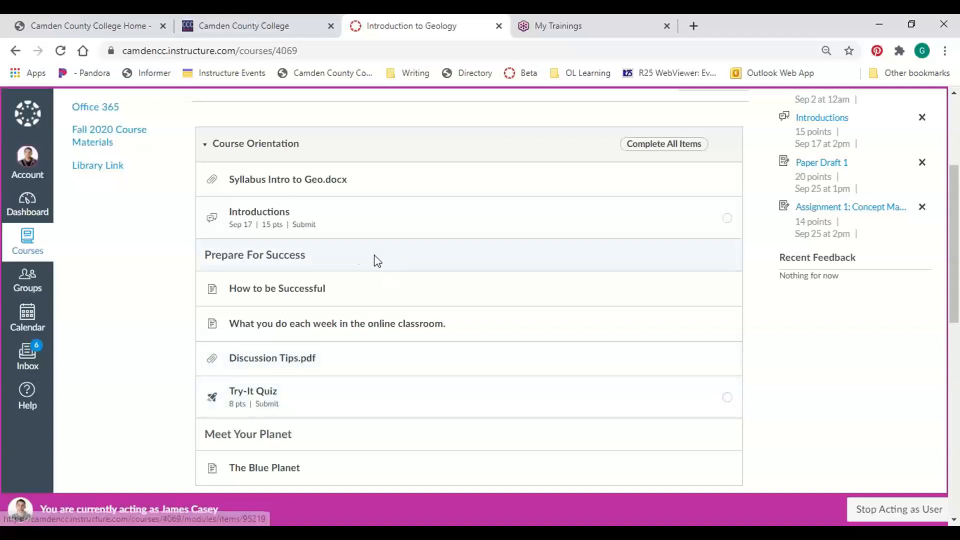
{"action": "scroll", "coordinate": [380, 335], "scroll_direction": "down", "scroll_amount": 4}
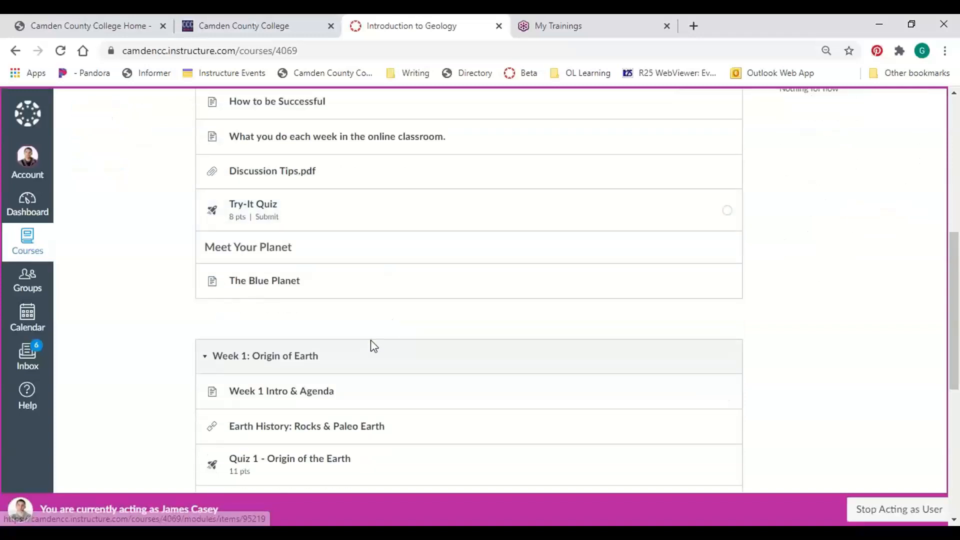
{"action": "scroll", "coordinate": [298, 415], "scroll_direction": "down", "scroll_amount": 2}
{"action": "scroll", "coordinate": [299, 410], "scroll_direction": "up", "scroll_amount": 4}
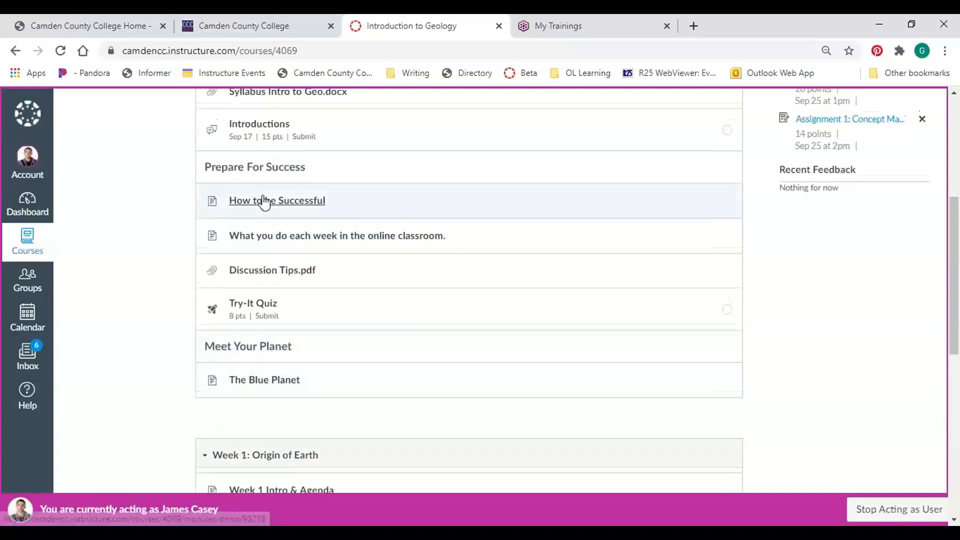
{"action": "scroll", "coordinate": [265, 205], "scroll_direction": "up", "scroll_amount": 2}
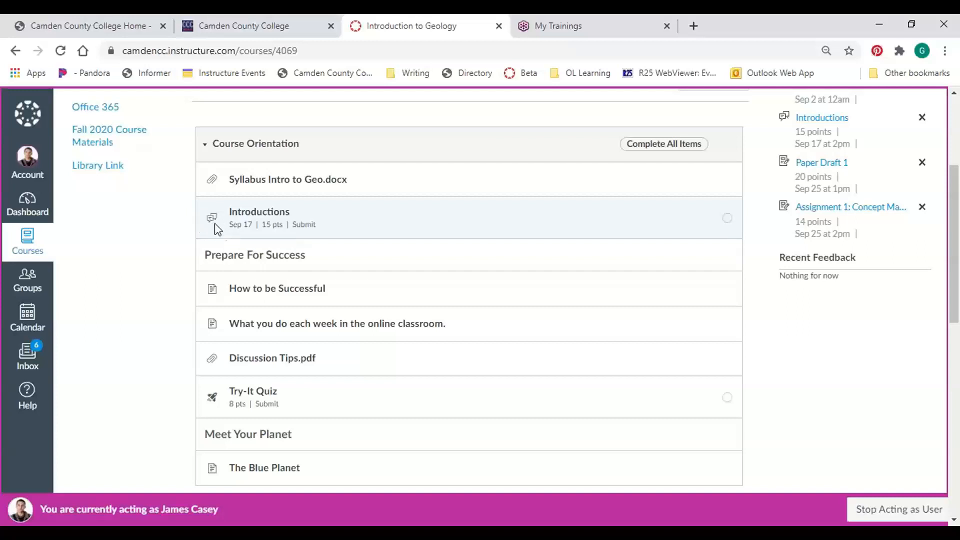
- Open the graded Introductions discussion and read its prompt, points, due date and the classmate's post
{"action": "left_click", "coordinate": [263, 216]}
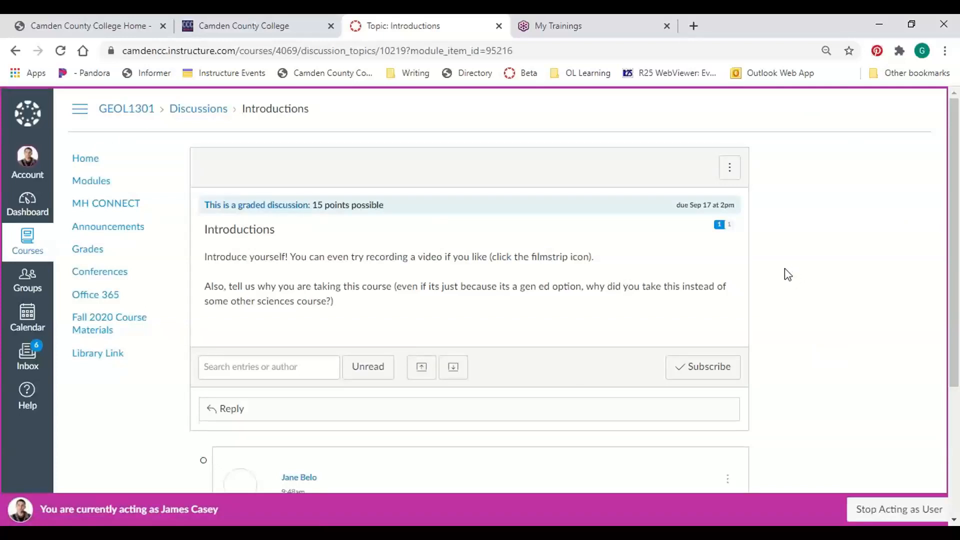
{"action": "scroll", "coordinate": [783, 274], "scroll_direction": "down", "scroll_amount": 2}
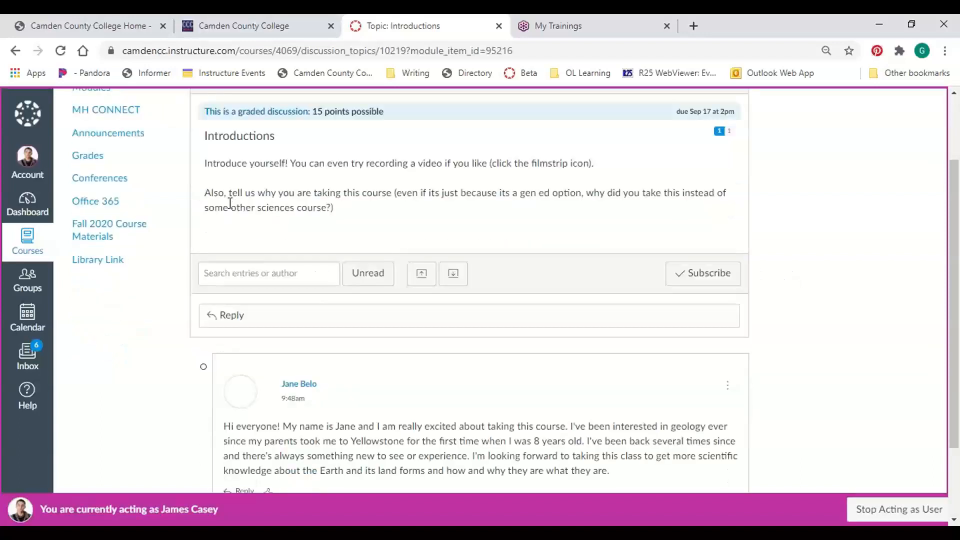
{"action": "scroll", "coordinate": [372, 218], "scroll_direction": "up", "scroll_amount": 2}
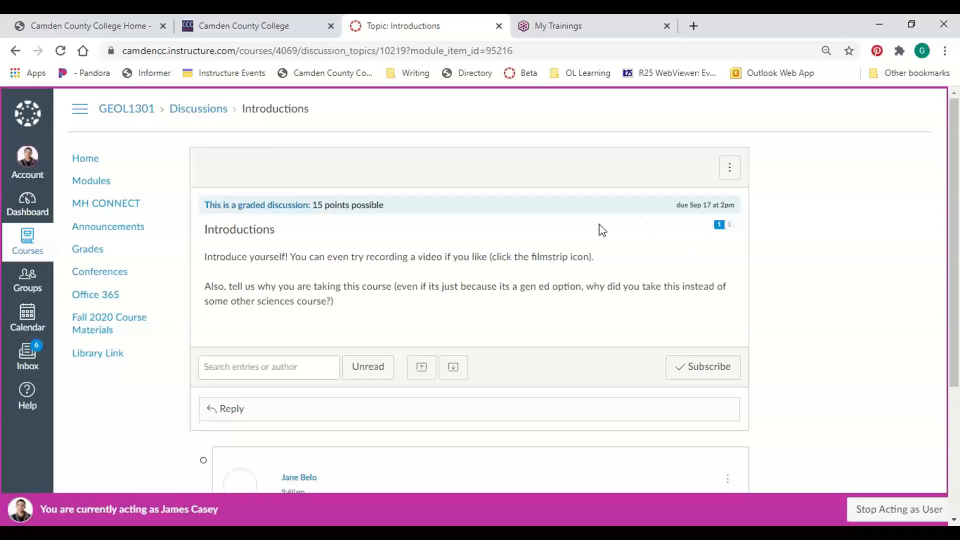
{"action": "scroll", "coordinate": [600, 226], "scroll_direction": "down", "scroll_amount": 2}
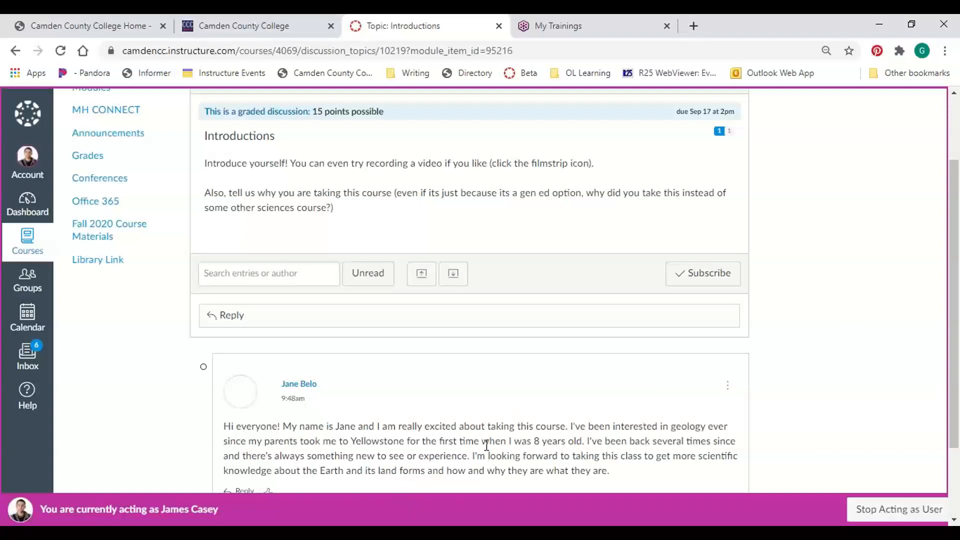
{"action": "scroll", "coordinate": [484, 437], "scroll_direction": "down", "scroll_amount": 2}
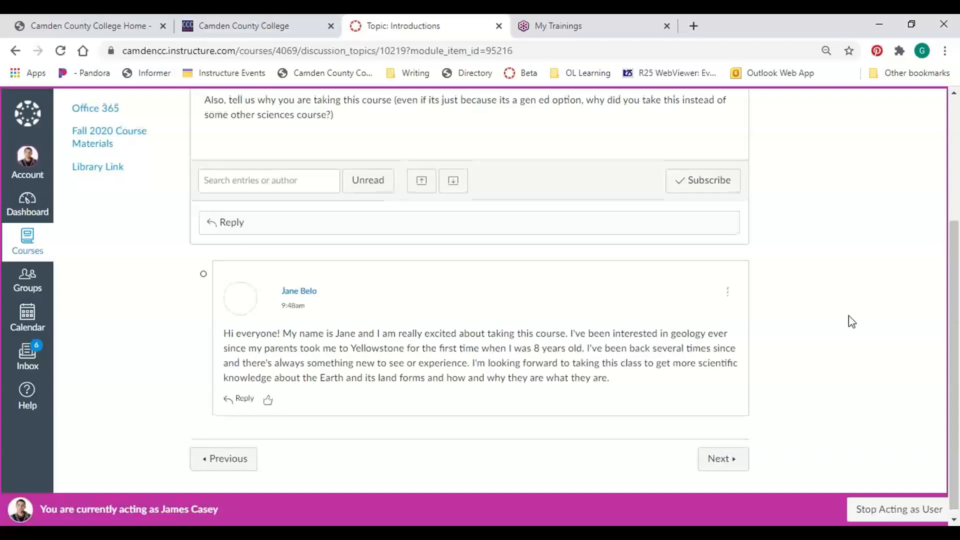
{"action": "scroll", "coordinate": [851, 321], "scroll_direction": "up", "scroll_amount": 2}
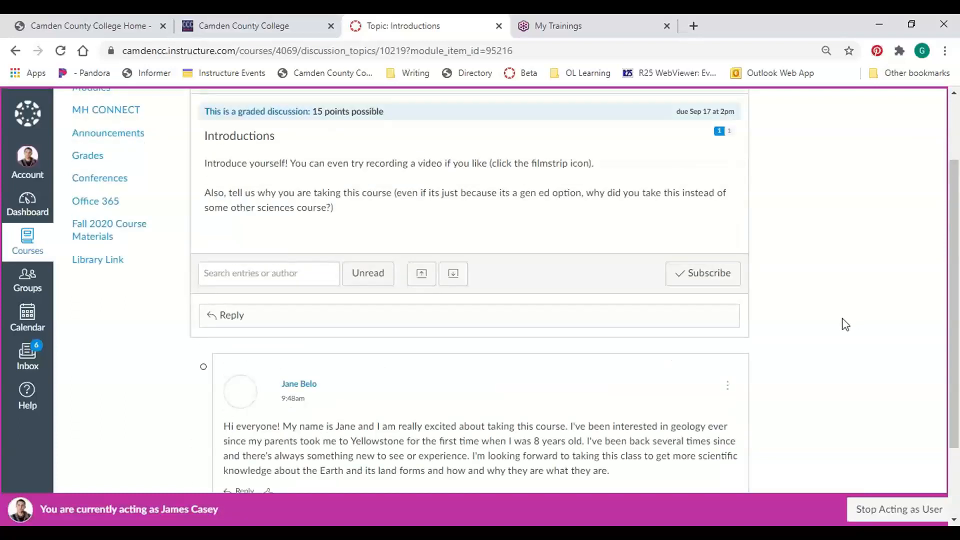
{"action": "scroll", "coordinate": [843, 323], "scroll_direction": "up", "scroll_amount": 2}
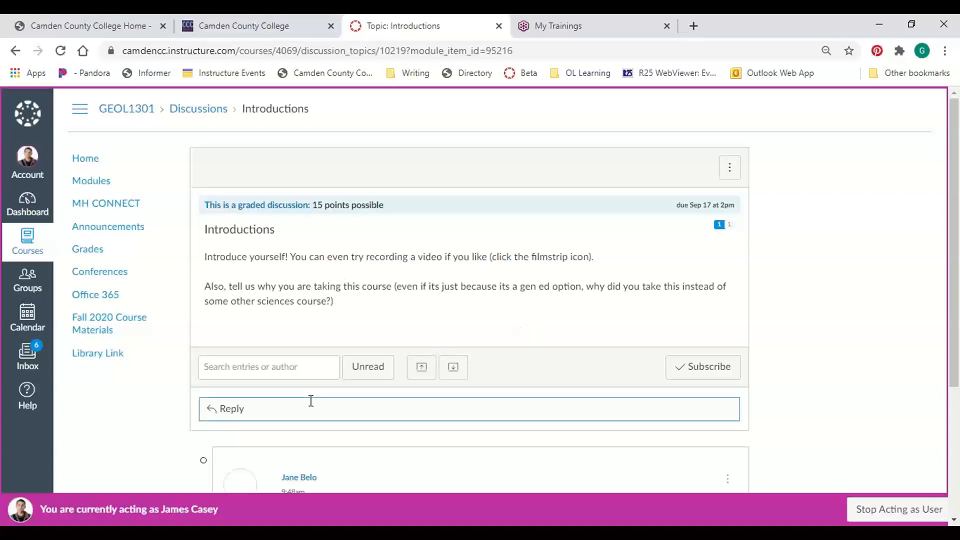
- Post a reply to the Introductions discussion with one sentence giving the student's first name
{"action": "left_click", "coordinate": [232, 409]}
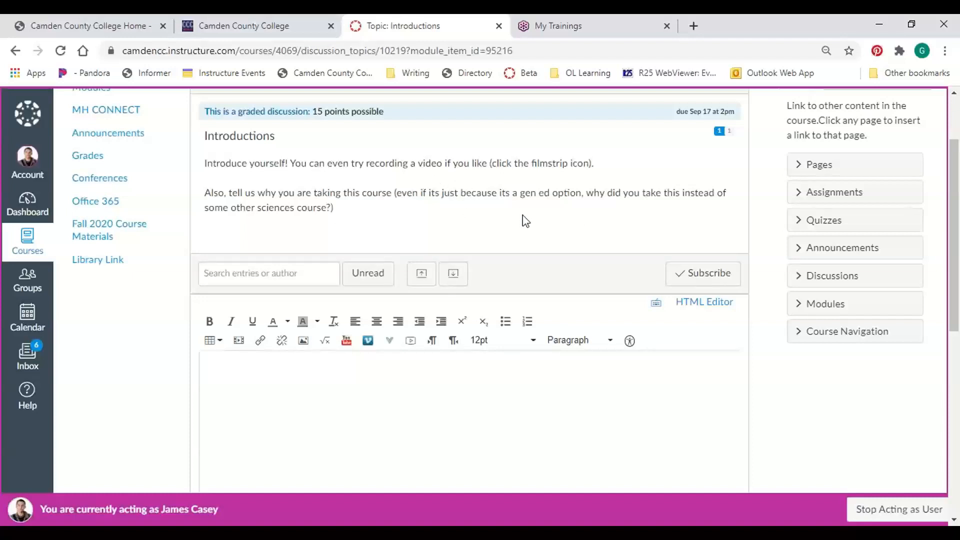
{"action": "scroll", "coordinate": [530, 191], "scroll_direction": "down", "scroll_amount": 2}
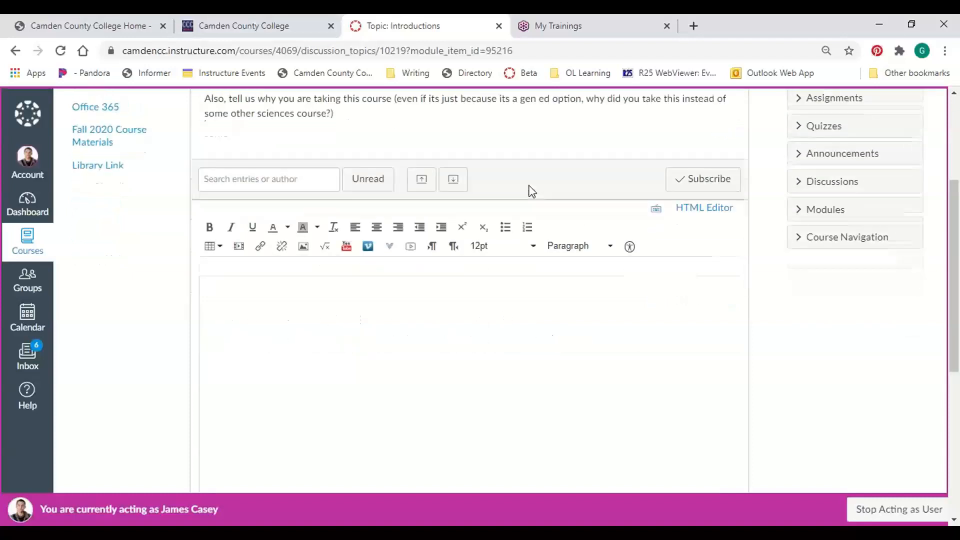
{"action": "left_click", "coordinate": [474, 259]}
{"action": "scroll", "coordinate": [470, 260], "scroll_direction": "up", "scroll_amount": 1}
{"action": "type", "text": "Hi my name is James."}
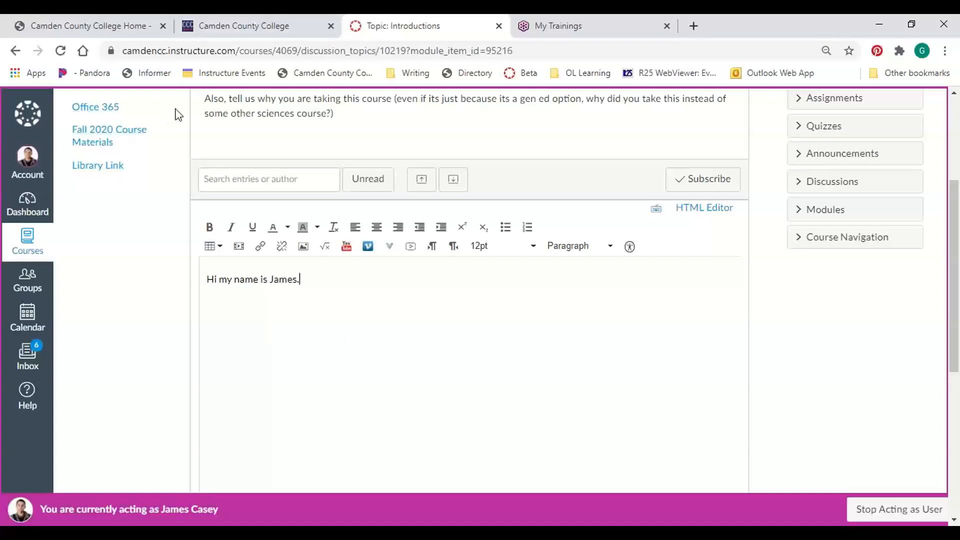
{"action": "scroll", "coordinate": [426, 312], "scroll_direction": "down", "scroll_amount": 2}
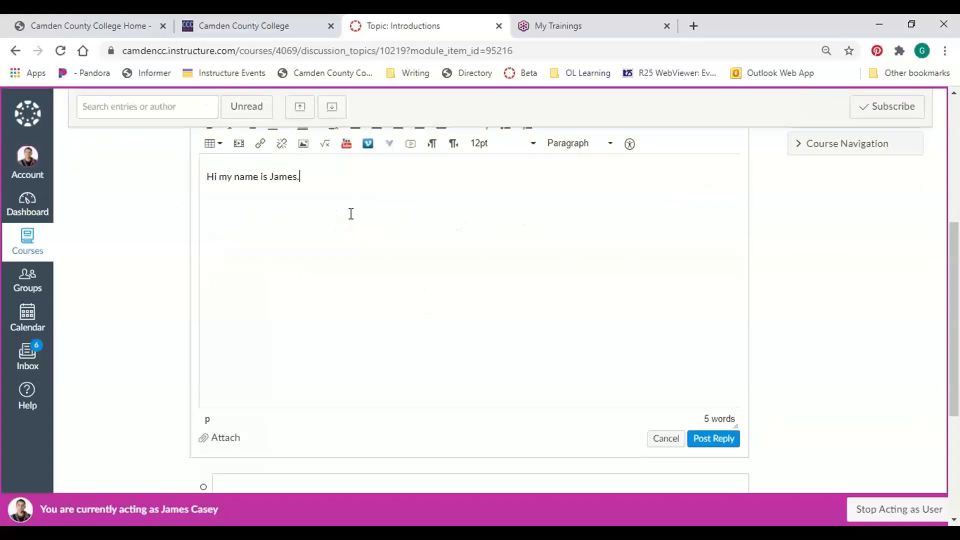
{"action": "scroll", "coordinate": [350, 215], "scroll_direction": "up", "scroll_amount": 2}
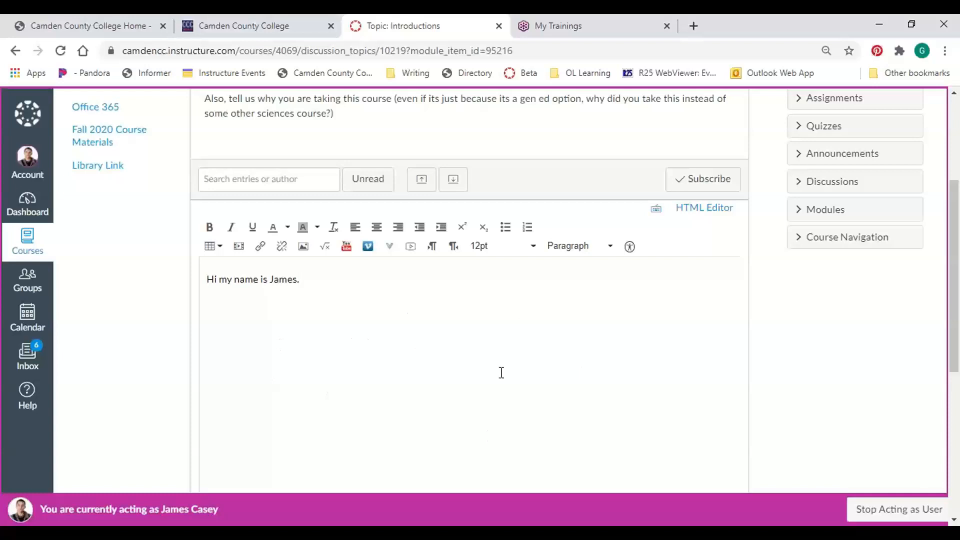
{"action": "scroll", "coordinate": [575, 320], "scroll_direction": "down", "scroll_amount": 2}
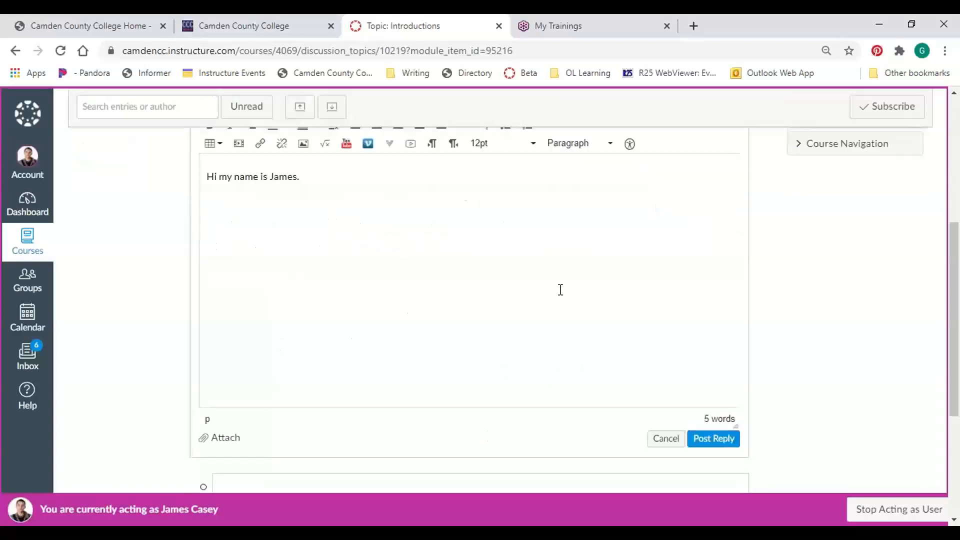
{"action": "scroll", "coordinate": [570, 270], "scroll_direction": "down", "scroll_amount": 2}
{"action": "scroll", "coordinate": [558, 266], "scroll_direction": "up", "scroll_amount": 2}
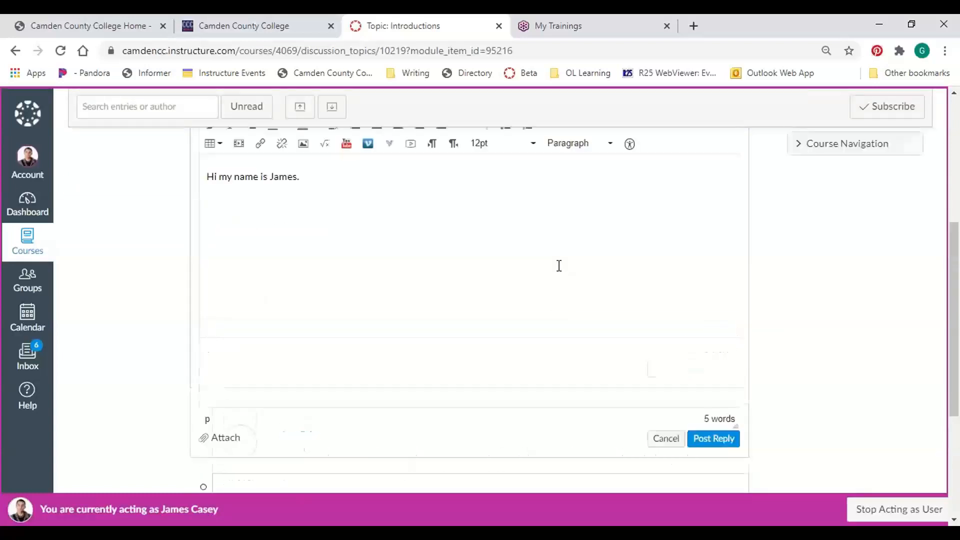
{"action": "left_click", "coordinate": [710, 444]}
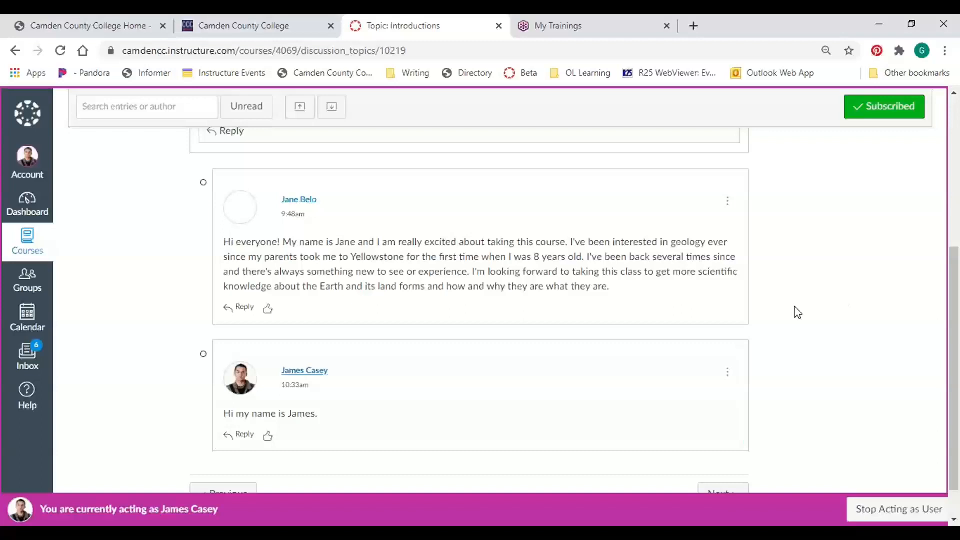
- Open a reply to the classmate's introduction post, leave it without posting, and return to the course home page
{"action": "left_click", "coordinate": [242, 309]}
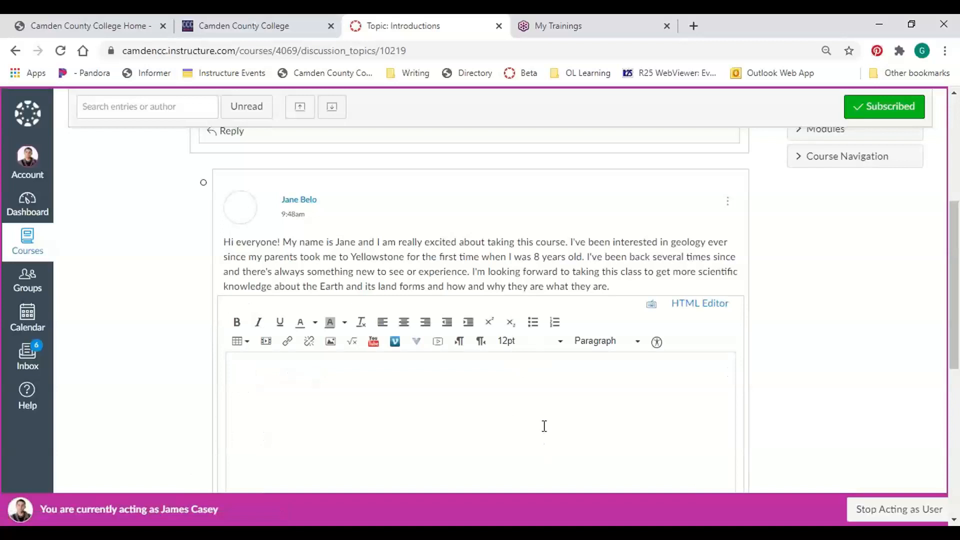
{"action": "scroll", "coordinate": [542, 426], "scroll_direction": "down", "scroll_amount": 4}
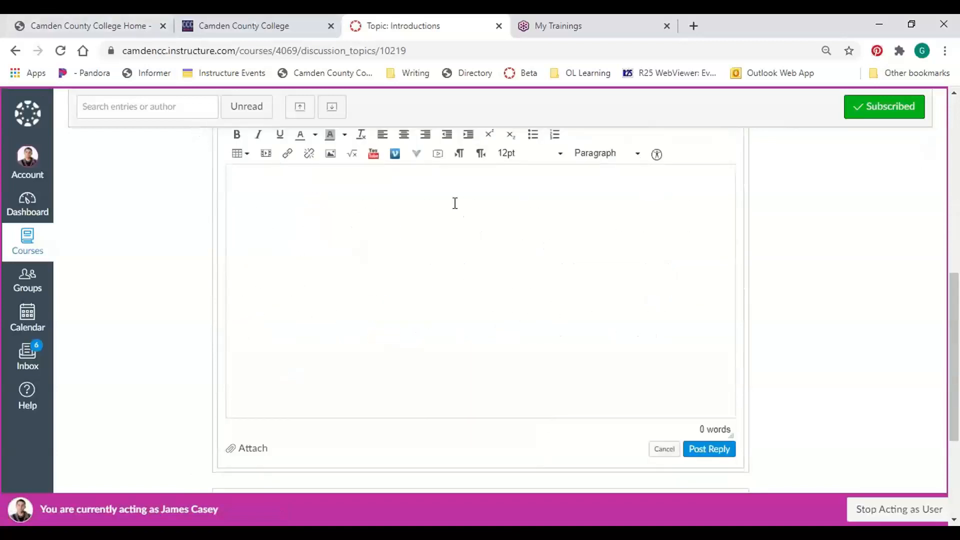
{"action": "left_click", "coordinate": [656, 292]}
{"action": "scroll", "coordinate": [821, 395], "scroll_direction": "up", "scroll_amount": 5}
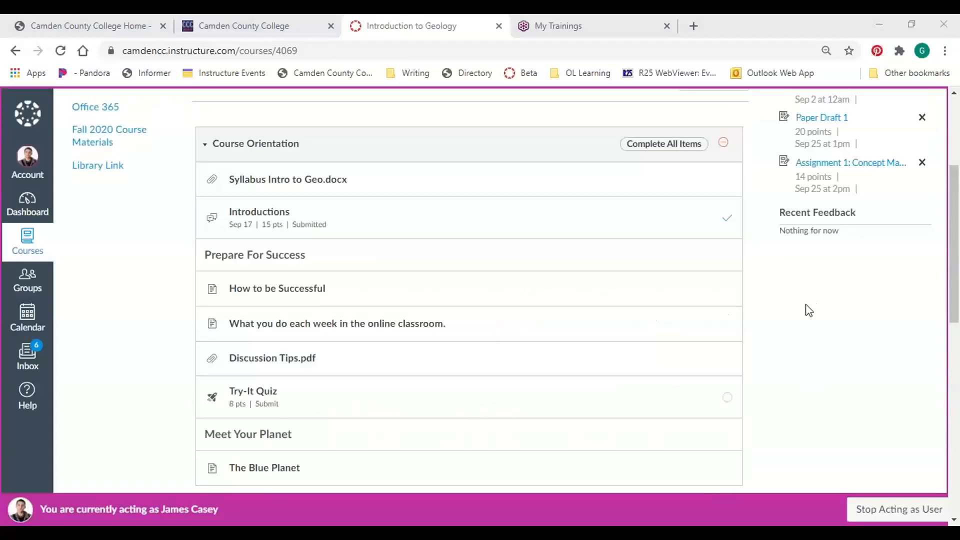
- Open Assignment 1: Concept Map - Earth Formation from the Week 1 module and examine its due date, instructions and rubric
{"action": "scroll", "coordinate": [632, 285], "scroll_direction": "down", "scroll_amount": 4}
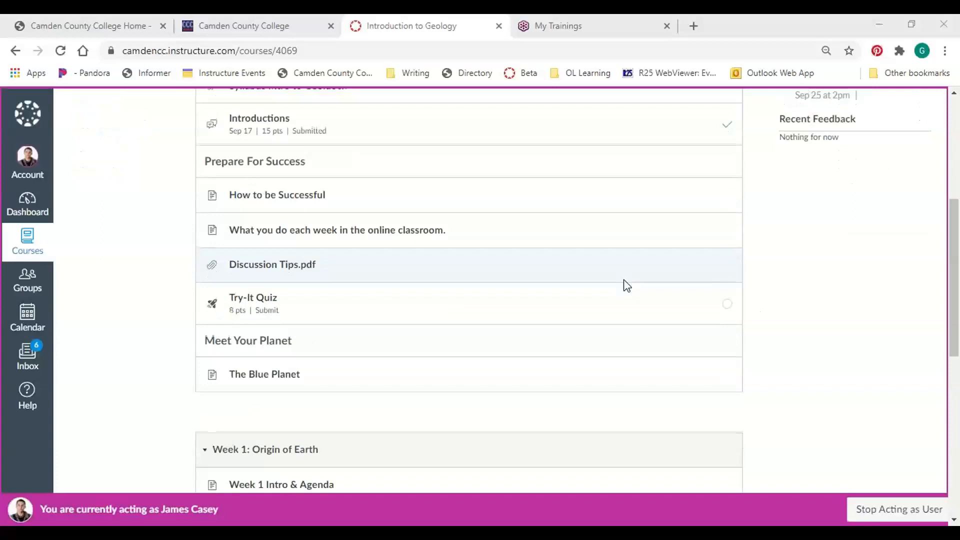
{"action": "scroll", "coordinate": [627, 286], "scroll_direction": "down", "scroll_amount": 4}
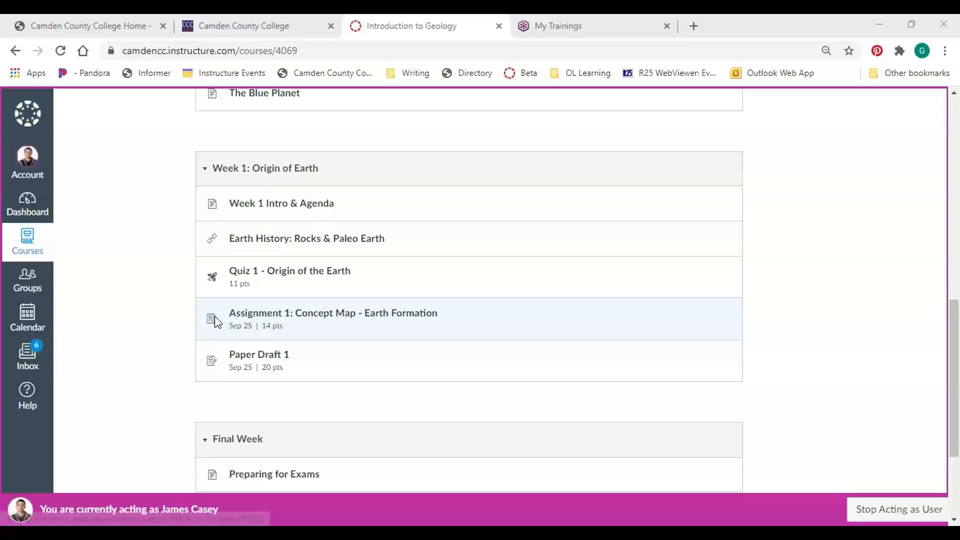
{"action": "left_click", "coordinate": [349, 312]}
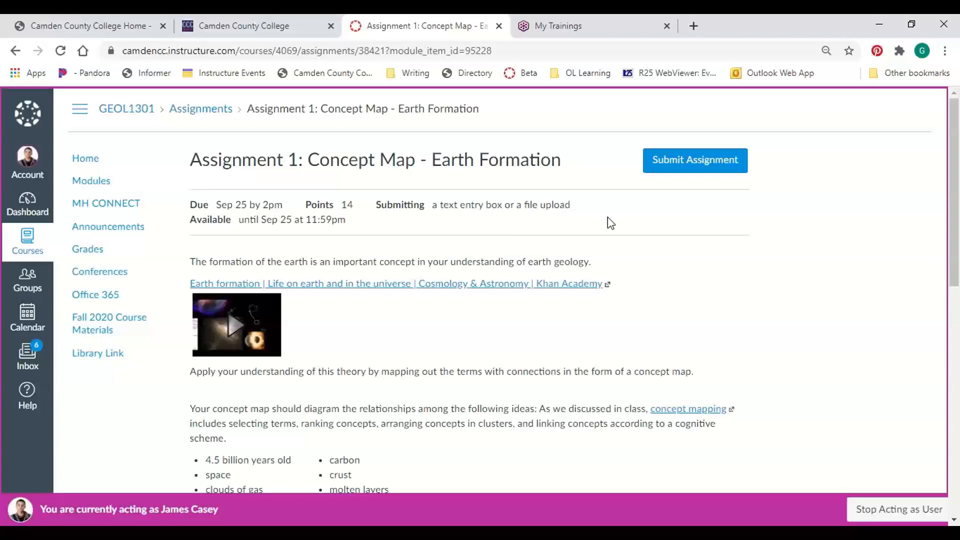
{"action": "scroll", "coordinate": [615, 225], "scroll_direction": "down", "scroll_amount": 2}
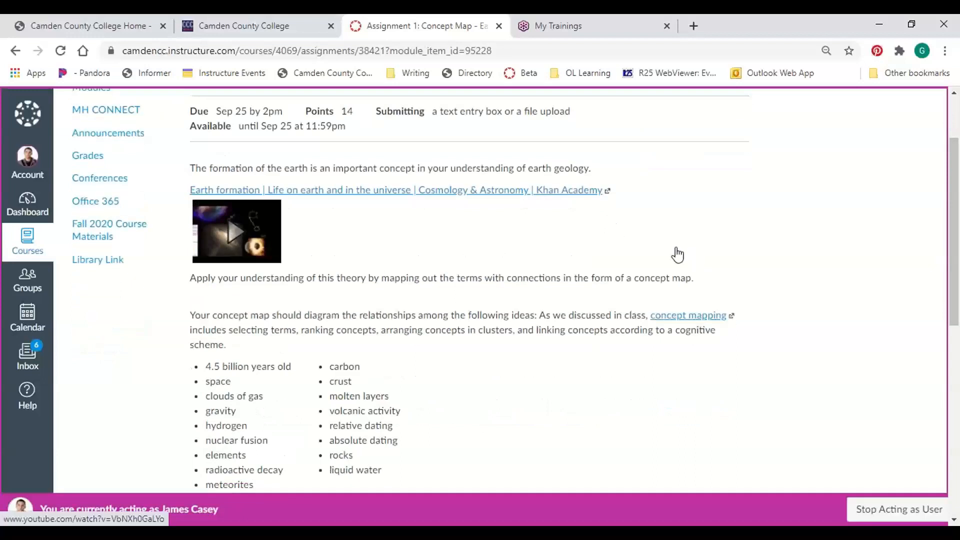
{"action": "scroll", "coordinate": [672, 240], "scroll_direction": "up", "scroll_amount": 2}
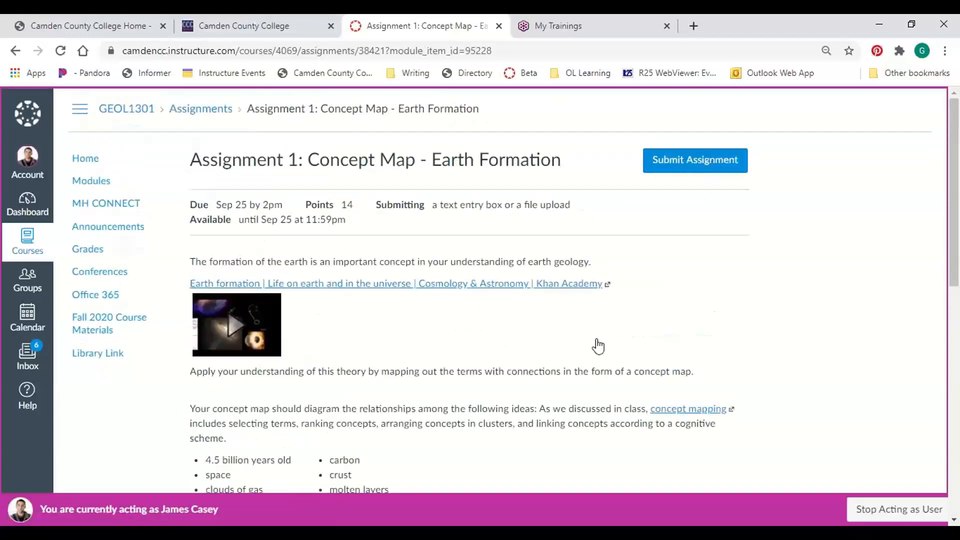
{"action": "scroll", "coordinate": [598, 346], "scroll_direction": "down", "scroll_amount": 4}
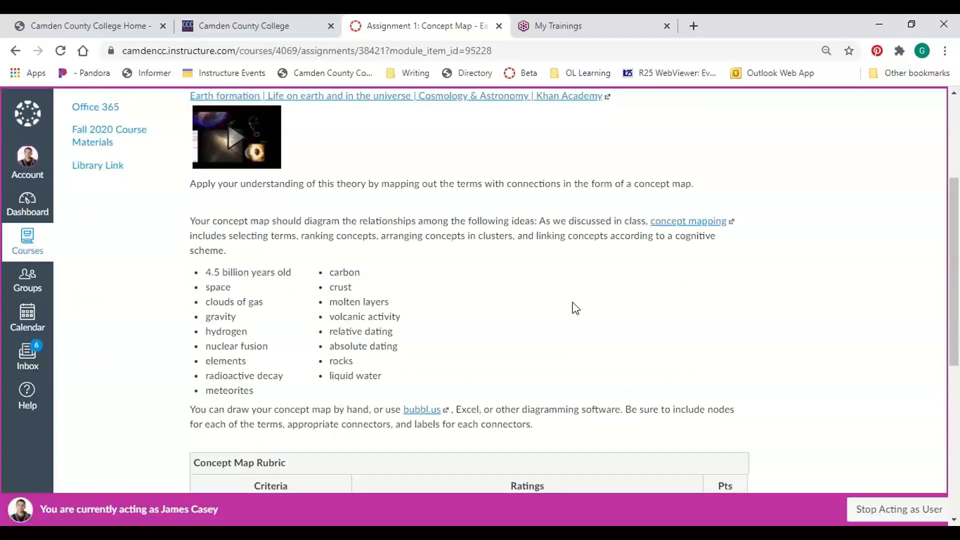
{"action": "scroll", "coordinate": [575, 307], "scroll_direction": "down", "scroll_amount": 2}
{"action": "scroll", "coordinate": [565, 301], "scroll_direction": "down", "scroll_amount": 5}
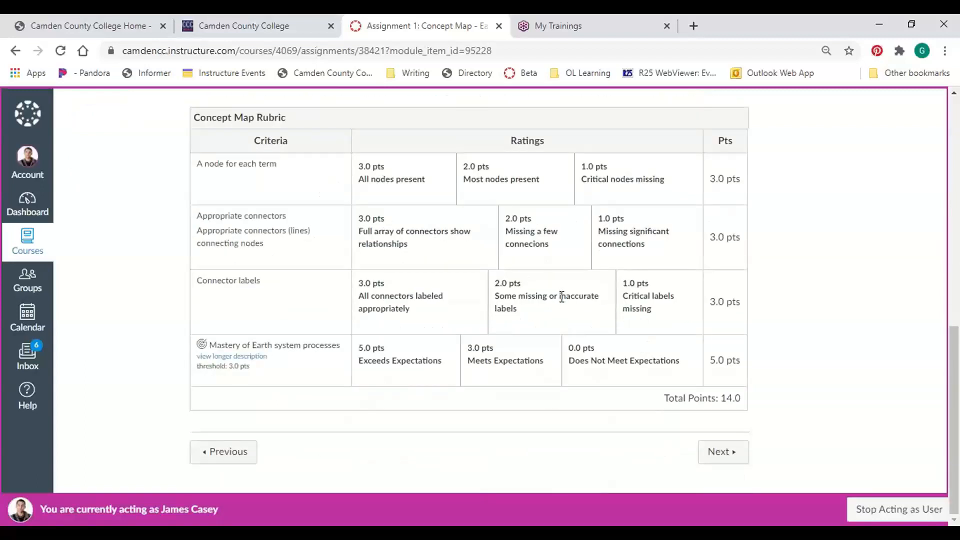
- Start a submission for Assignment 1: Concept Map - Earth Formation
{"action": "scroll", "coordinate": [763, 345], "scroll_direction": "up", "scroll_amount": 6}
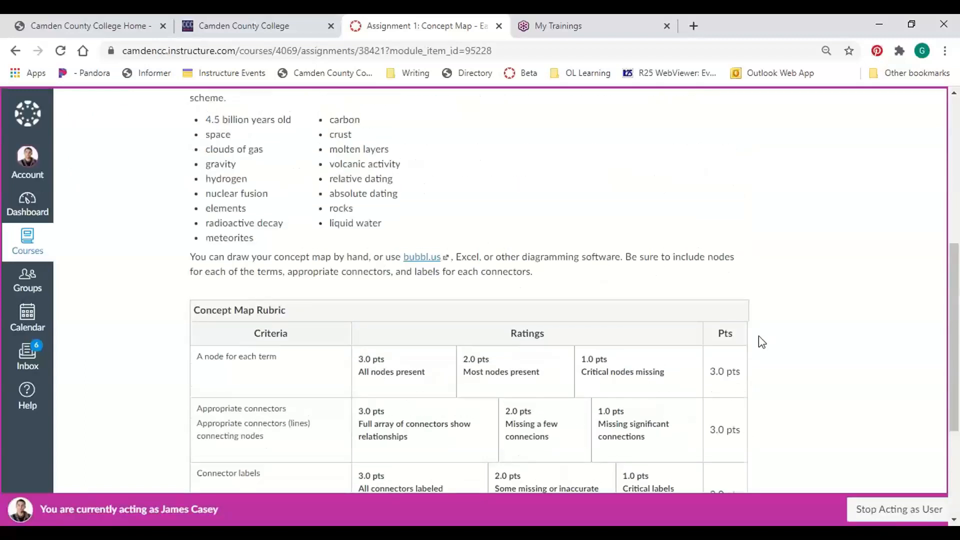
{"action": "scroll", "coordinate": [753, 342], "scroll_direction": "up", "scroll_amount": 2}
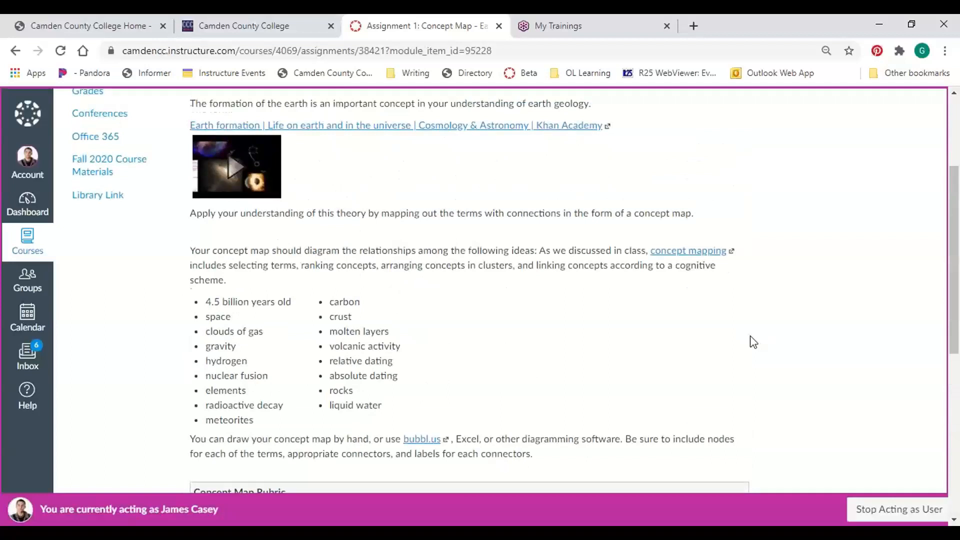
{"action": "scroll", "coordinate": [754, 342], "scroll_direction": "up", "scroll_amount": 3}
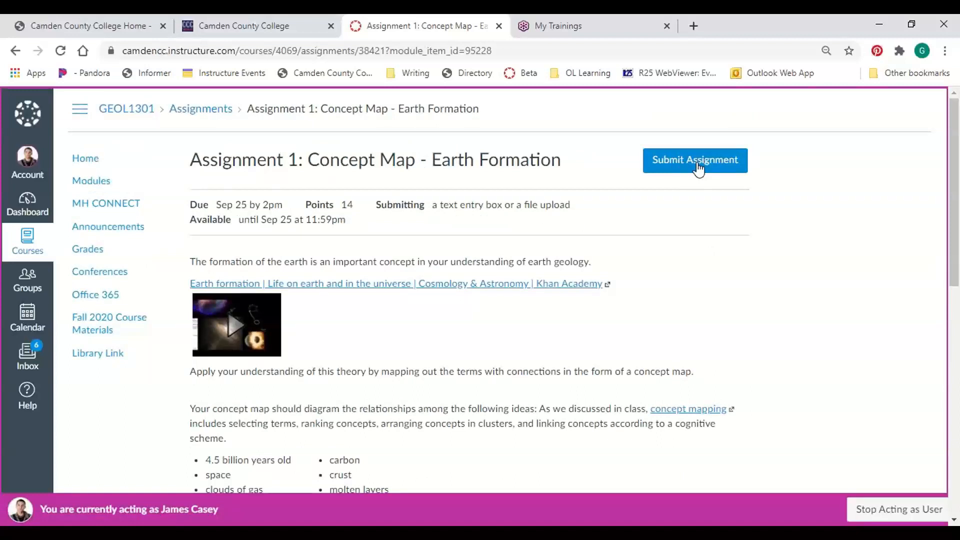
{"action": "left_click", "coordinate": [699, 169]}
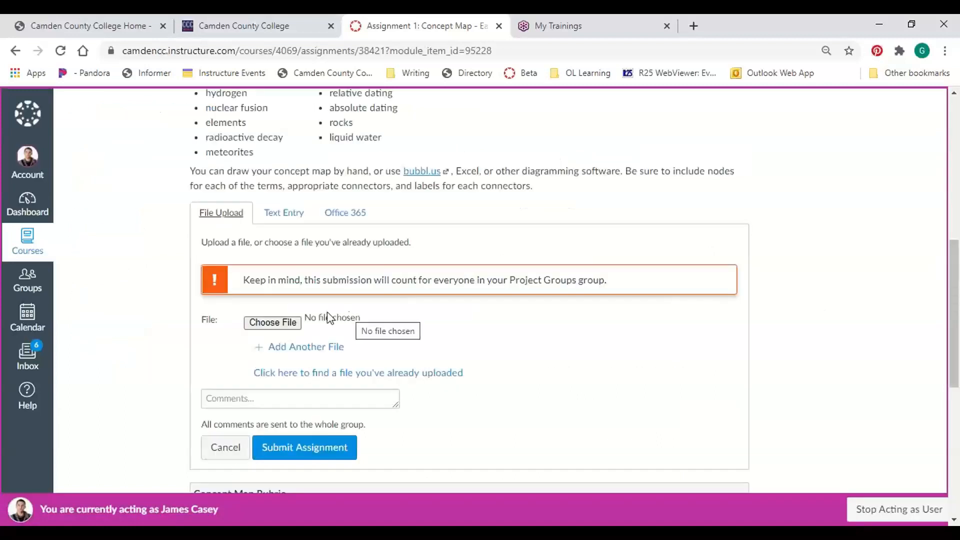
- Switch the submission to Text Entry and examine its editor, formatting tools and comments field
{"action": "left_click", "coordinate": [279, 216]}
{"action": "scroll", "coordinate": [575, 265], "scroll_direction": "down", "scroll_amount": 2}
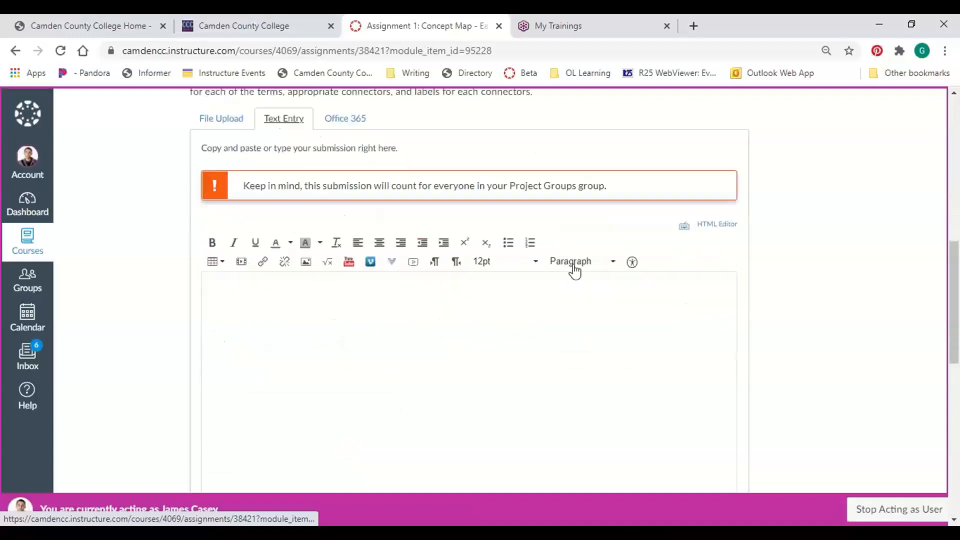
{"action": "scroll", "coordinate": [570, 277], "scroll_direction": "down", "scroll_amount": 2}
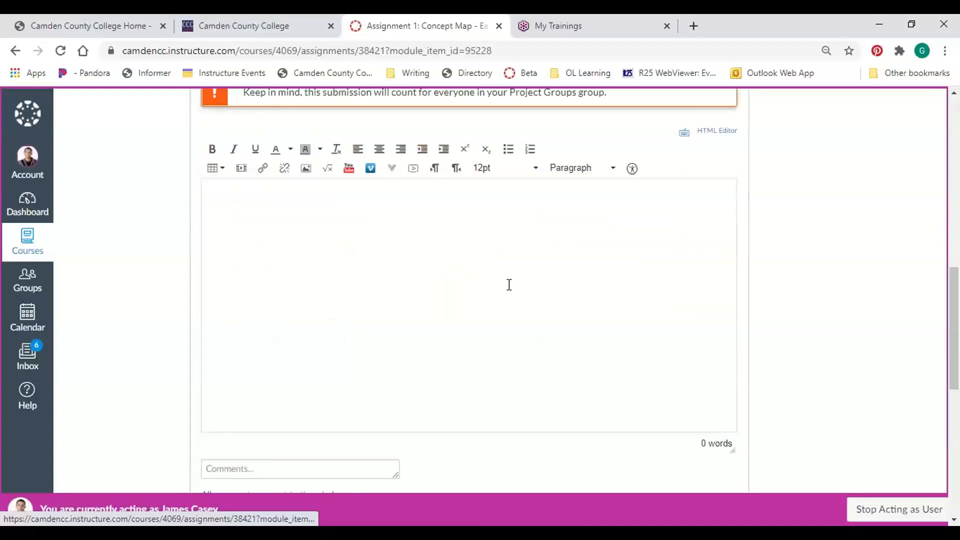
{"action": "scroll", "coordinate": [326, 242], "scroll_direction": "up", "scroll_amount": 3}
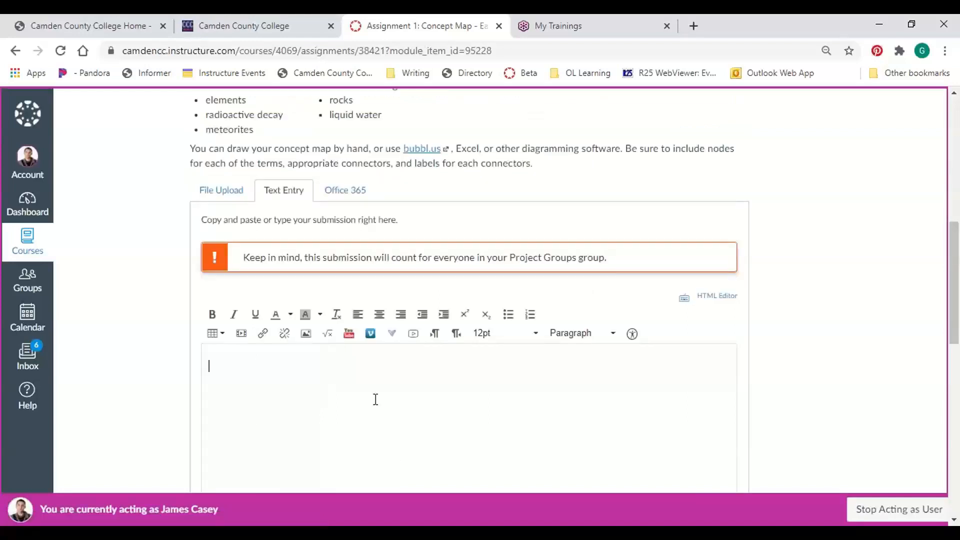
{"action": "scroll", "coordinate": [346, 386], "scroll_direction": "down", "scroll_amount": 2}
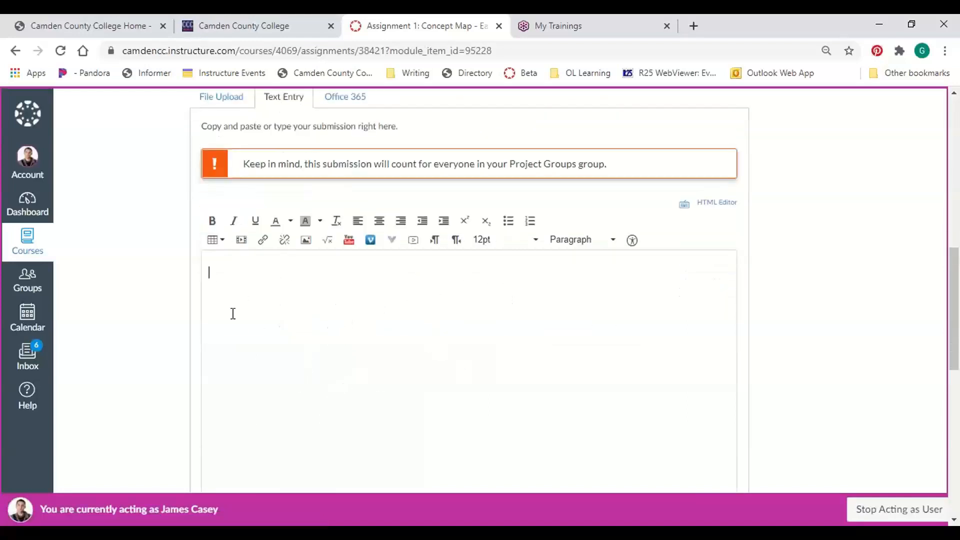
{"action": "scroll", "coordinate": [388, 338], "scroll_direction": "up", "scroll_amount": 2}
{"action": "left_click", "coordinate": [248, 349]}
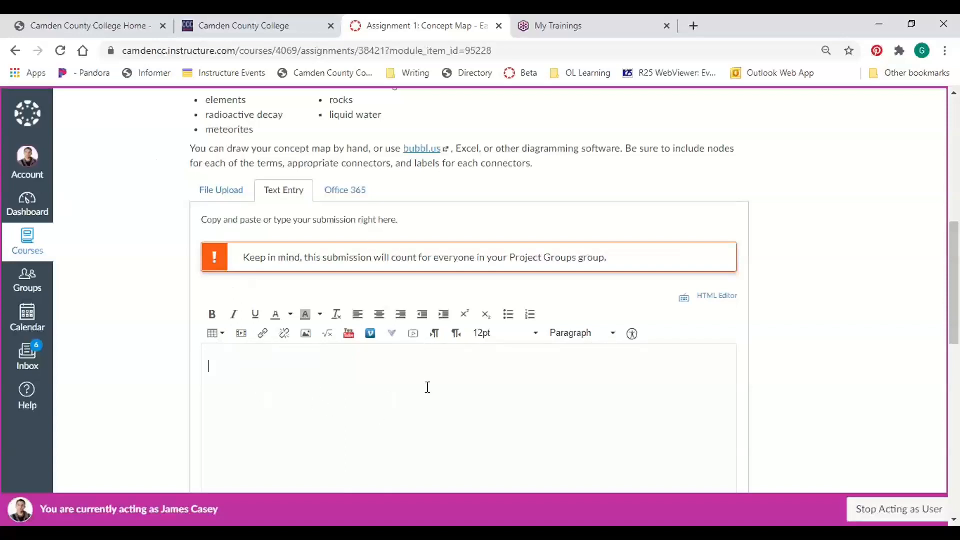
{"action": "scroll", "coordinate": [426, 388], "scroll_direction": "down", "scroll_amount": 2}
{"action": "scroll", "coordinate": [407, 366], "scroll_direction": "up", "scroll_amount": 1}
{"action": "scroll", "coordinate": [407, 367], "scroll_direction": "up", "scroll_amount": 2}
- Switch the submission back to File Upload and choose Canvas for Students.pdf from the Documents folder
{"action": "left_click", "coordinate": [224, 193]}
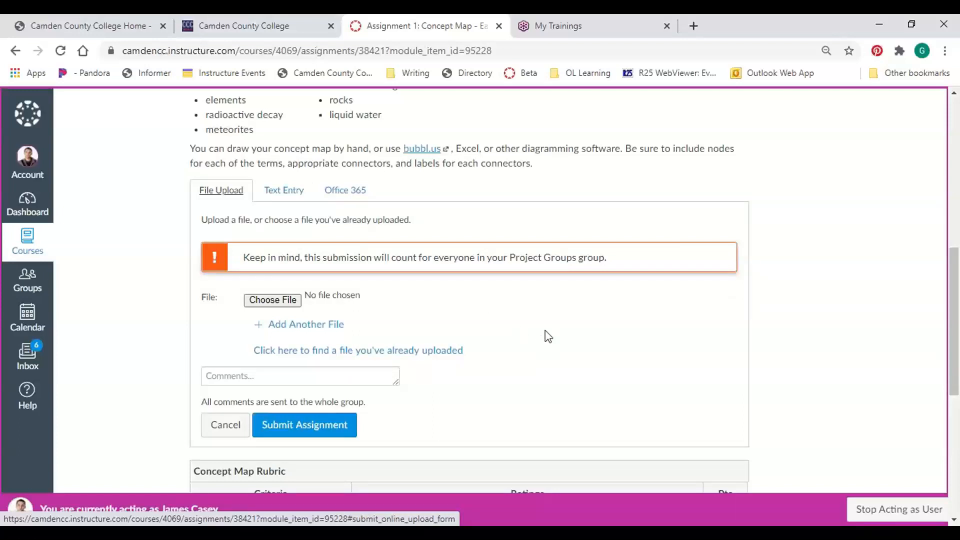
{"action": "left_click", "coordinate": [274, 300]}
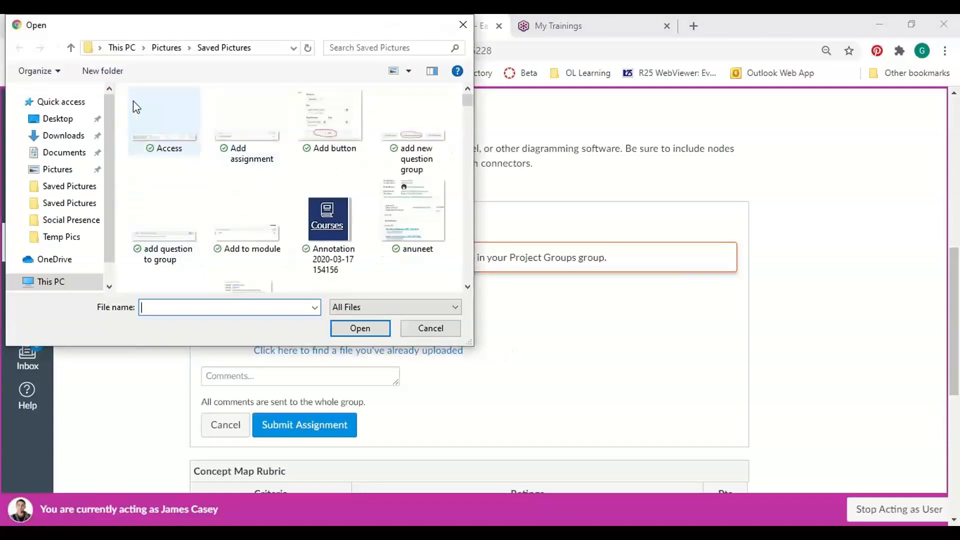
{"action": "left_click", "coordinate": [50, 152]}
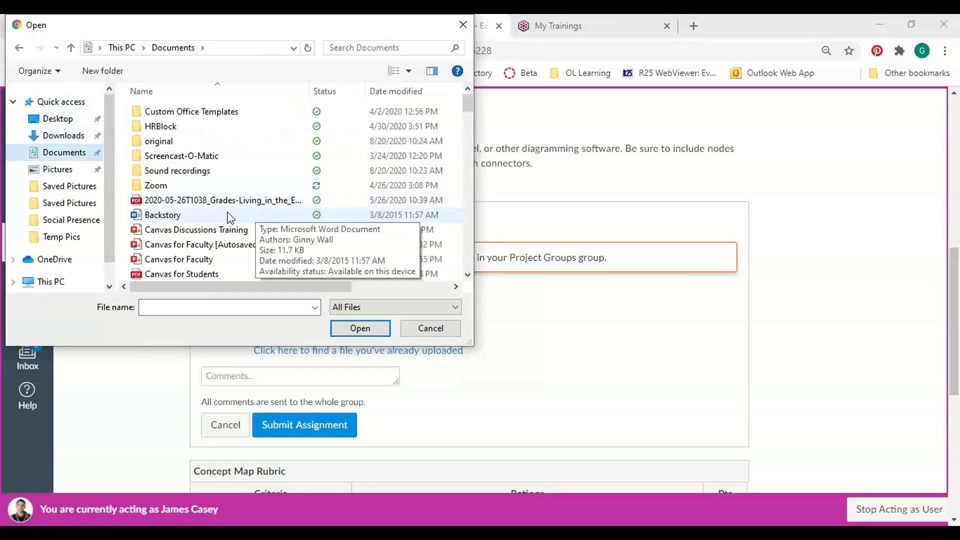
{"action": "left_click", "coordinate": [210, 274]}
{"action": "left_click", "coordinate": [360, 328]}
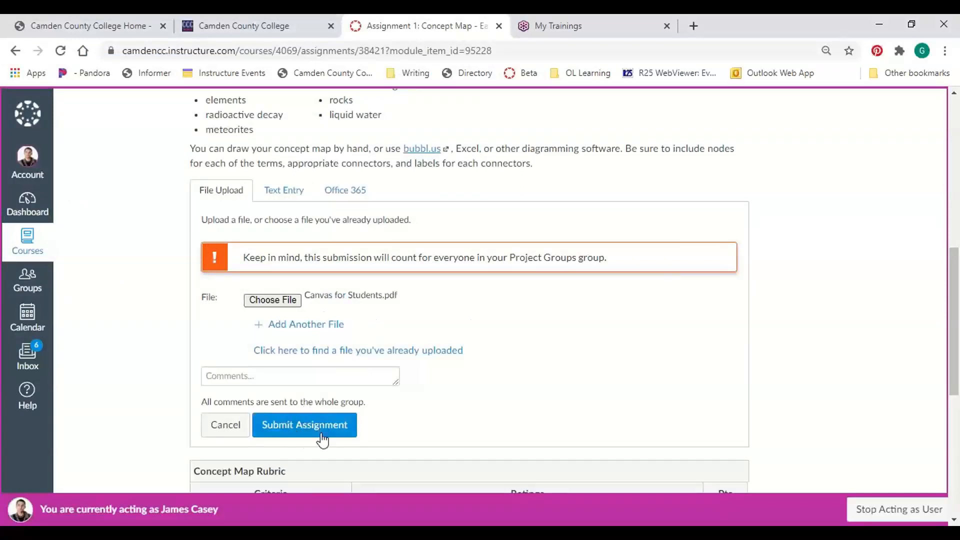
- Open the comments box for the upload, leave it empty, and submit the assignment
{"action": "left_click", "coordinate": [234, 376]}
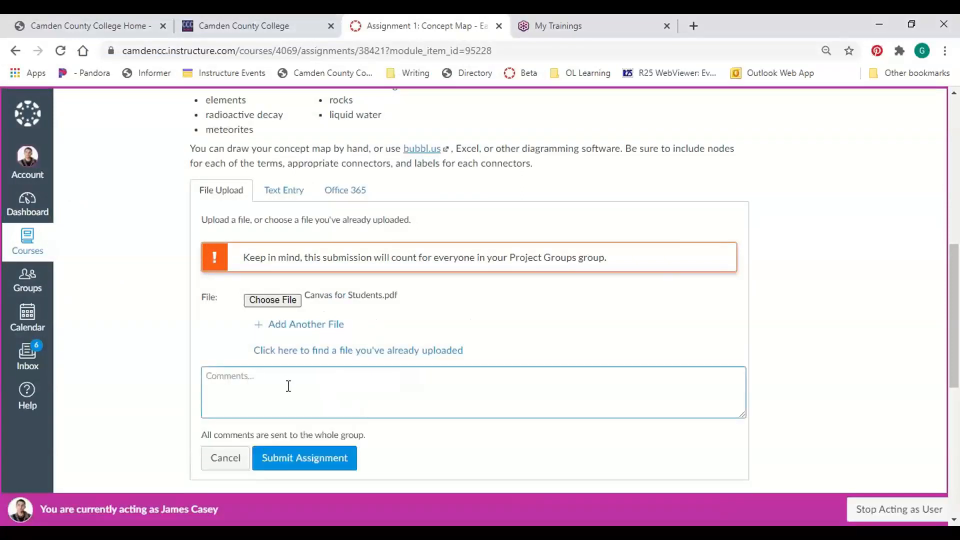
{"action": "scroll", "coordinate": [296, 384], "scroll_direction": "down", "scroll_amount": 2}
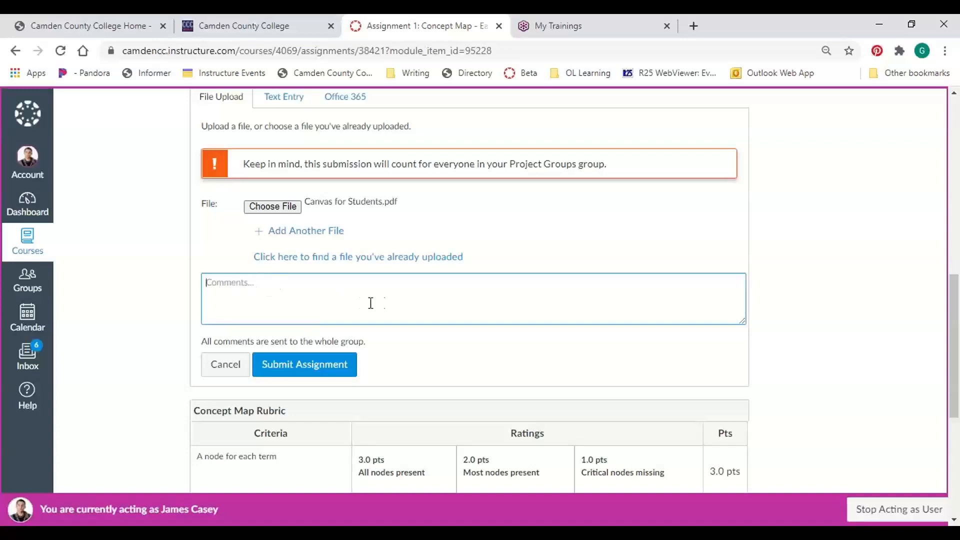
{"action": "scroll", "coordinate": [398, 299], "scroll_direction": "up", "scroll_amount": 2}
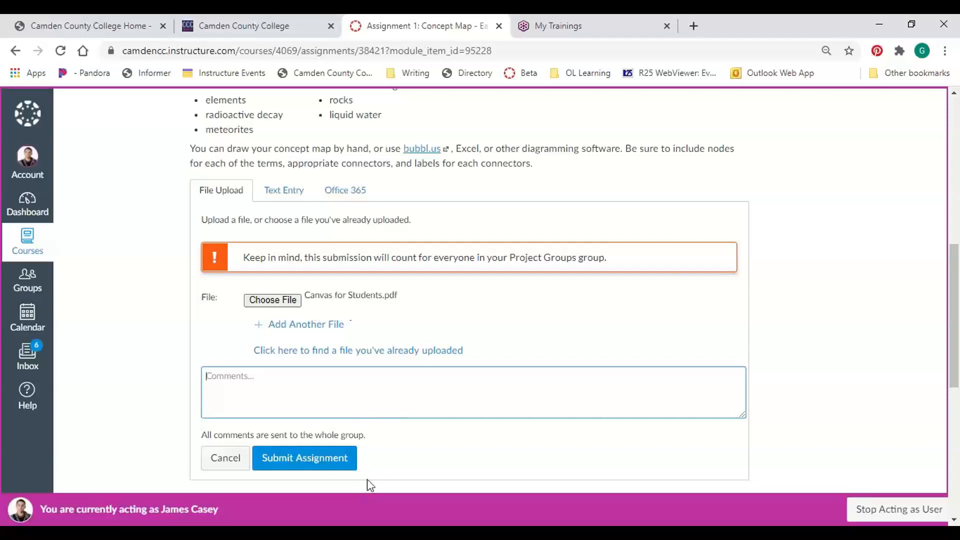
{"action": "left_click", "coordinate": [333, 462]}
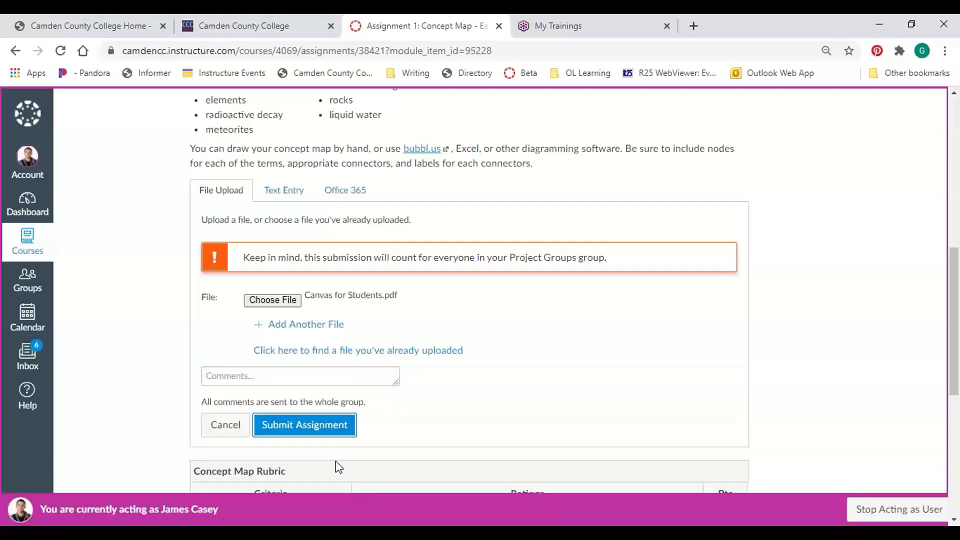
{"action": "left_click", "coordinate": [317, 428]}
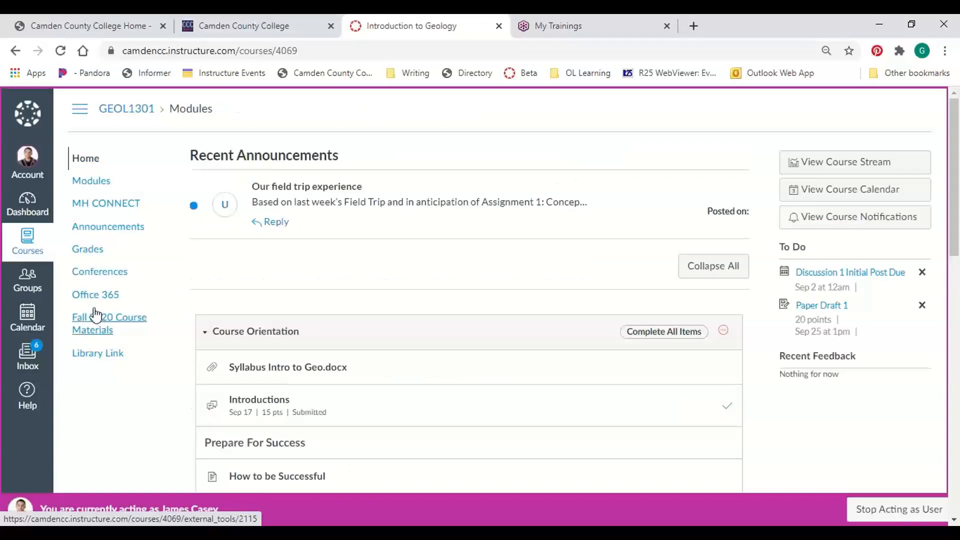
- Open the Try-It Quiz from the Course Orientation module and start taking it
{"action": "scroll", "coordinate": [225, 270], "scroll_direction": "down", "scroll_amount": 3}
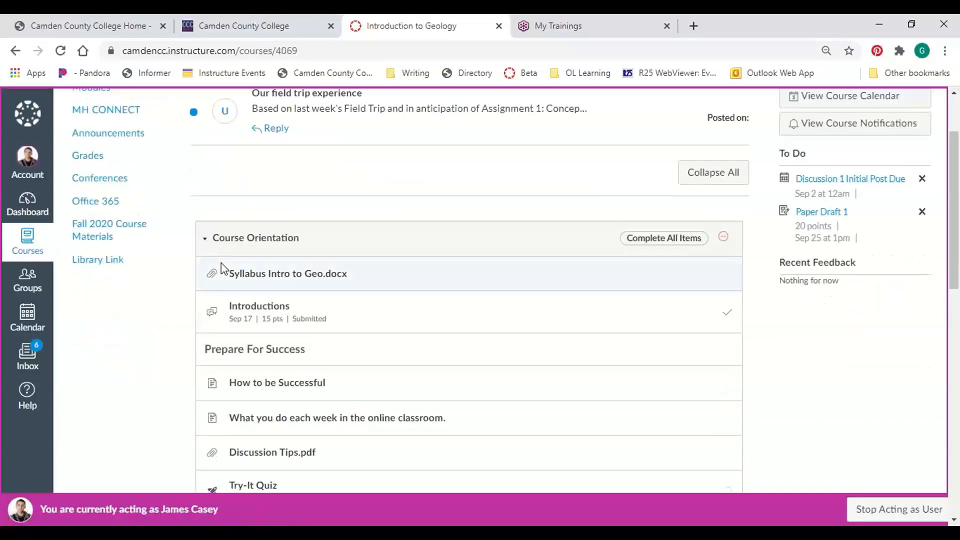
{"action": "scroll", "coordinate": [221, 265], "scroll_direction": "down", "scroll_amount": 2}
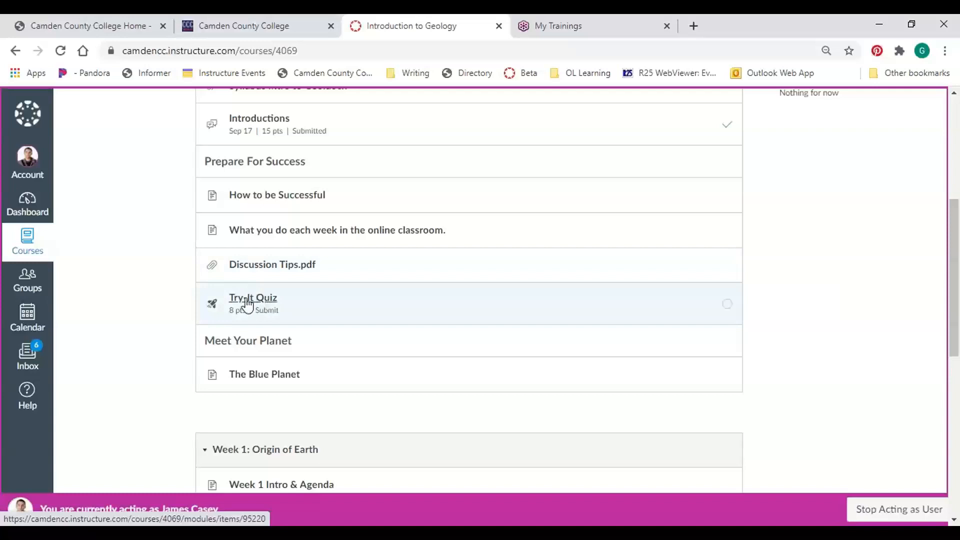
{"action": "left_click", "coordinate": [257, 302]}
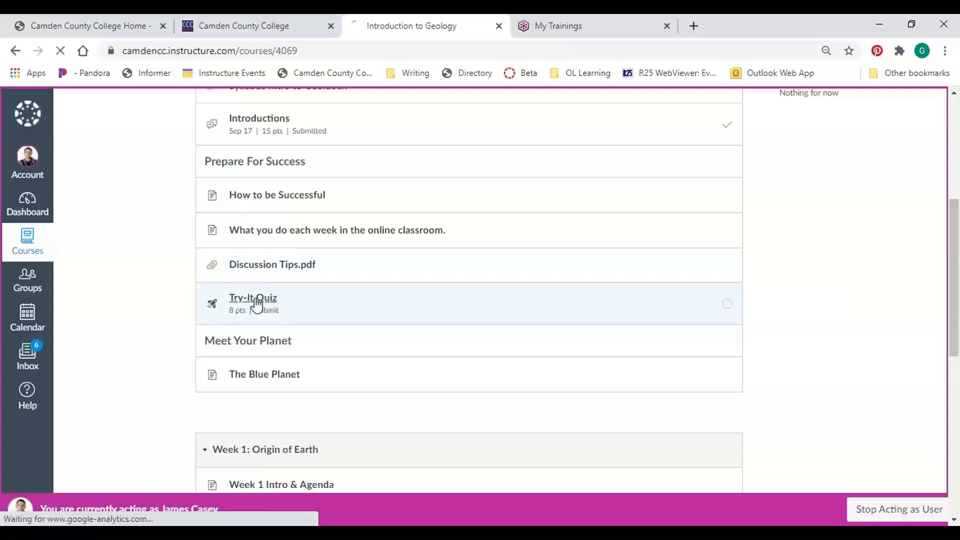
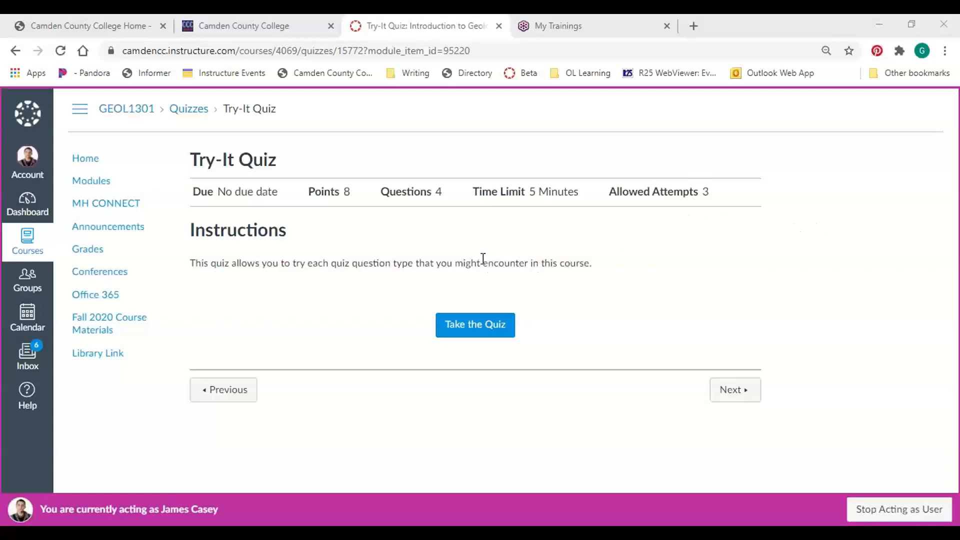
{"action": "left_click", "coordinate": [479, 331]}
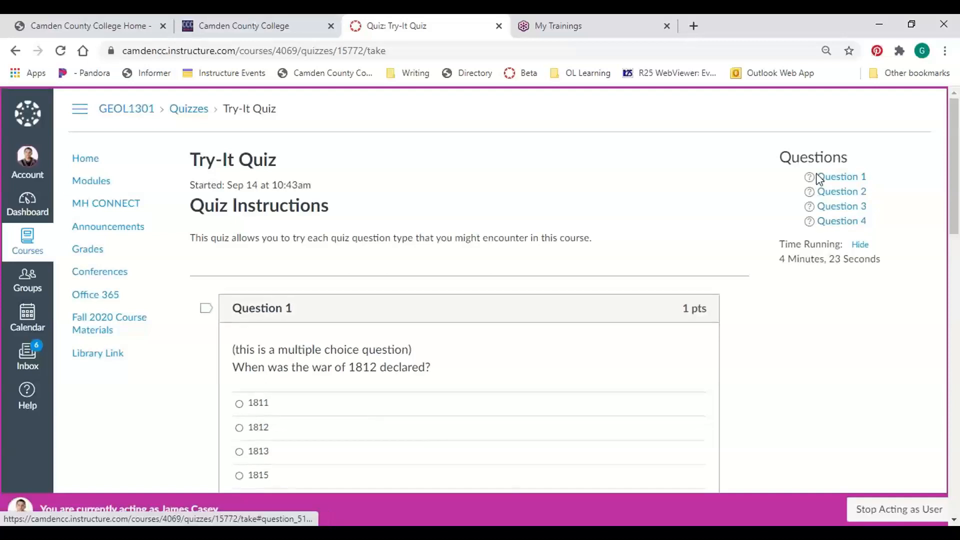
- Look over the Try-It Quiz's instructions, question types, question list and running timer
{"action": "left_click", "coordinate": [841, 222]}
{"action": "left_click_drag", "start_coordinate": [951, 364], "coordinate": [948, 205]}
{"action": "scroll", "coordinate": [896, 332], "scroll_direction": "up", "scroll_amount": 6}
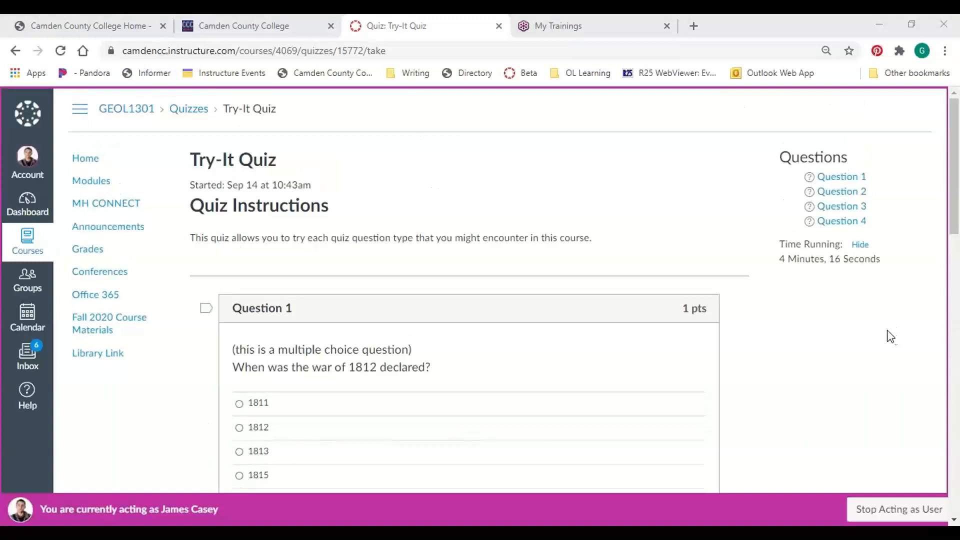
{"action": "scroll", "coordinate": [892, 338], "scroll_direction": "down", "scroll_amount": 7}
{"action": "scroll", "coordinate": [889, 336], "scroll_direction": "down", "scroll_amount": 6}
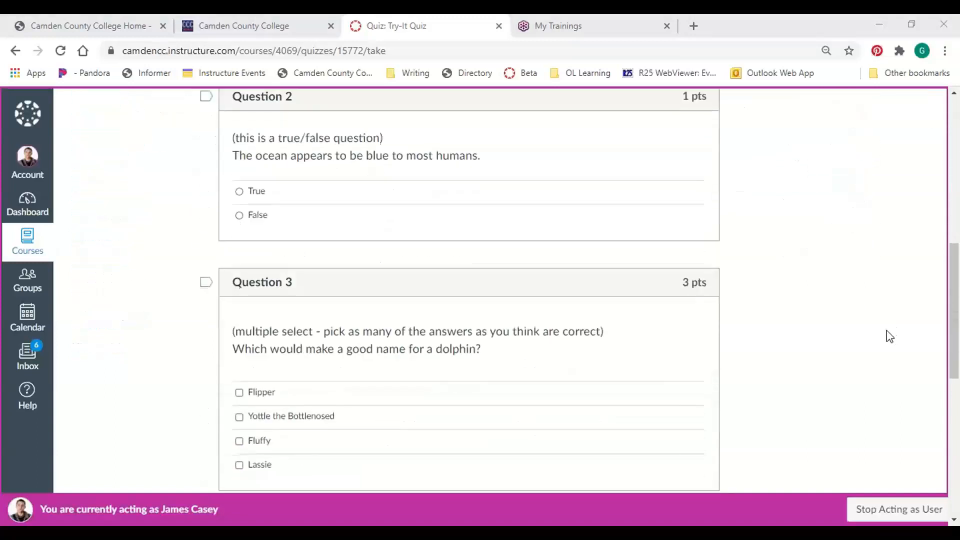
{"action": "scroll", "coordinate": [886, 334], "scroll_direction": "up", "scroll_amount": 4}
{"action": "scroll", "coordinate": [884, 338], "scroll_direction": "up", "scroll_amount": 7}
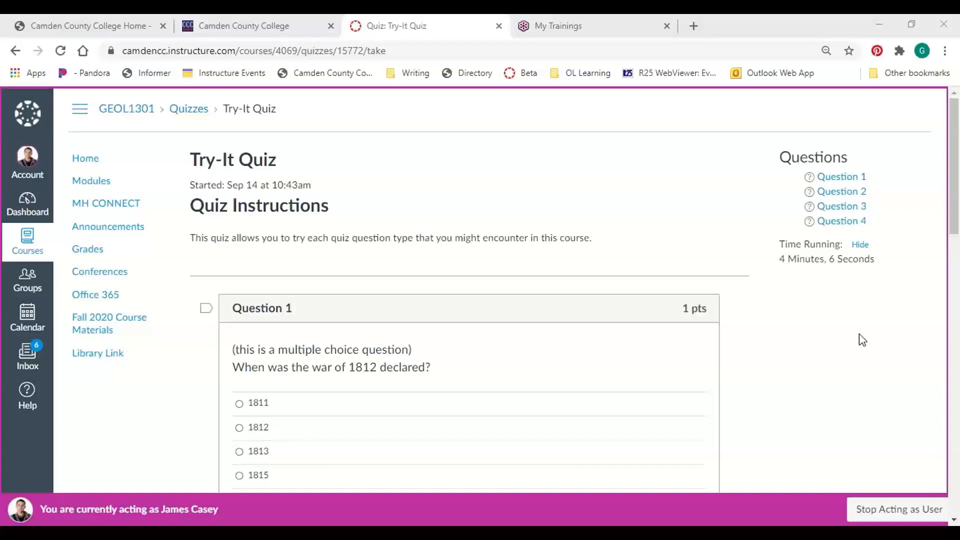
{"action": "scroll", "coordinate": [858, 334], "scroll_direction": "down", "scroll_amount": 2}
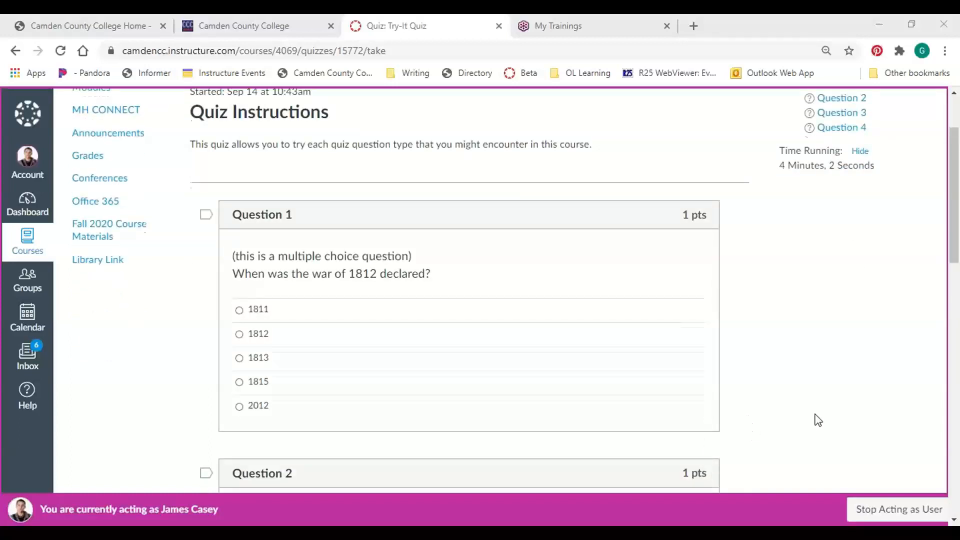
{"action": "scroll", "coordinate": [815, 420], "scroll_direction": "up", "scroll_amount": 2}
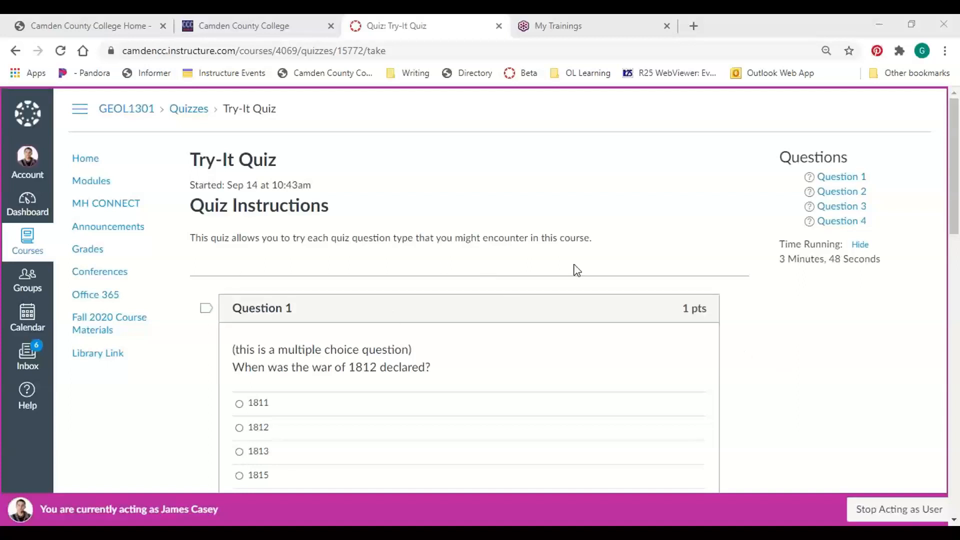
{"action": "scroll", "coordinate": [833, 341], "scroll_direction": "down", "scroll_amount": 2}
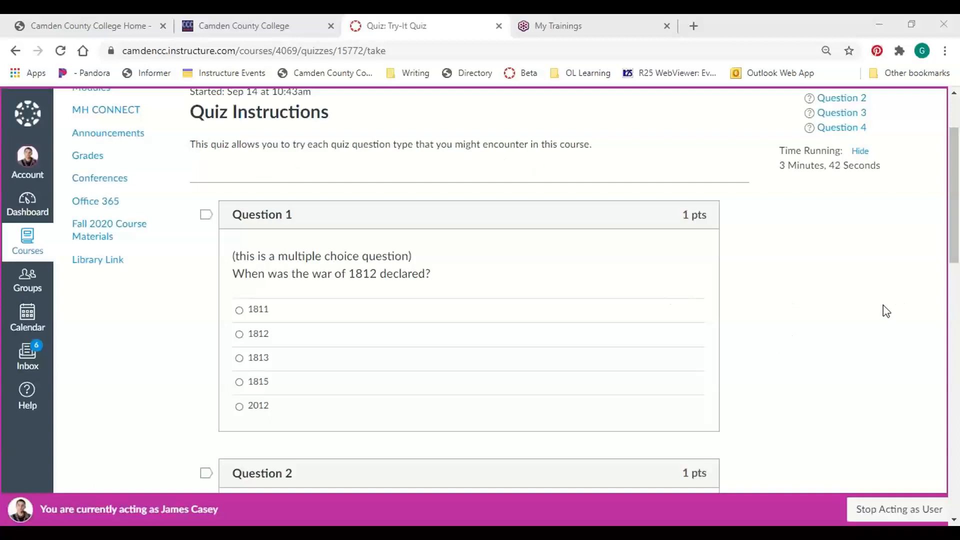
- Answer Question 1 about the war of 1812 with 1812, trying 1815 before returning to it
{"action": "scroll", "coordinate": [885, 308], "scroll_direction": "down", "scroll_amount": 2}
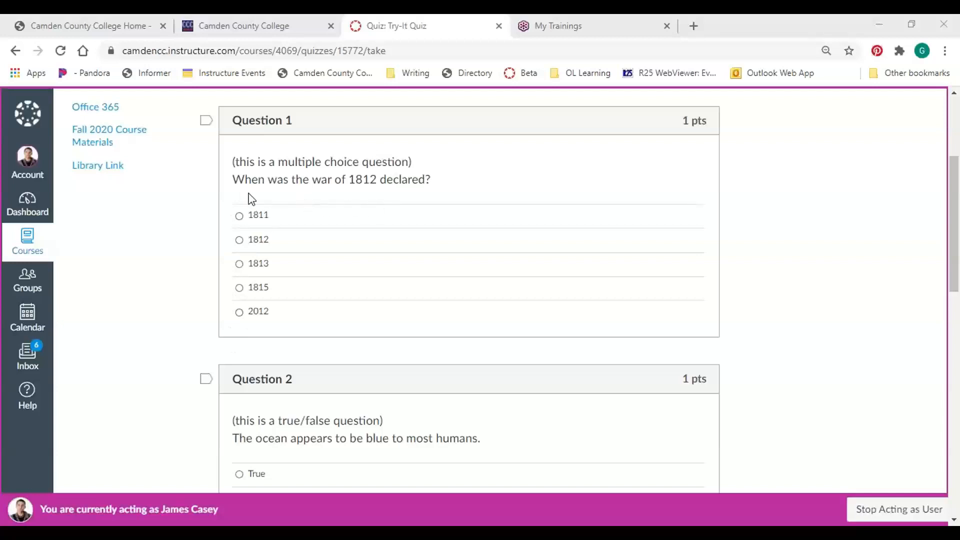
{"action": "left_click", "coordinate": [240, 241]}
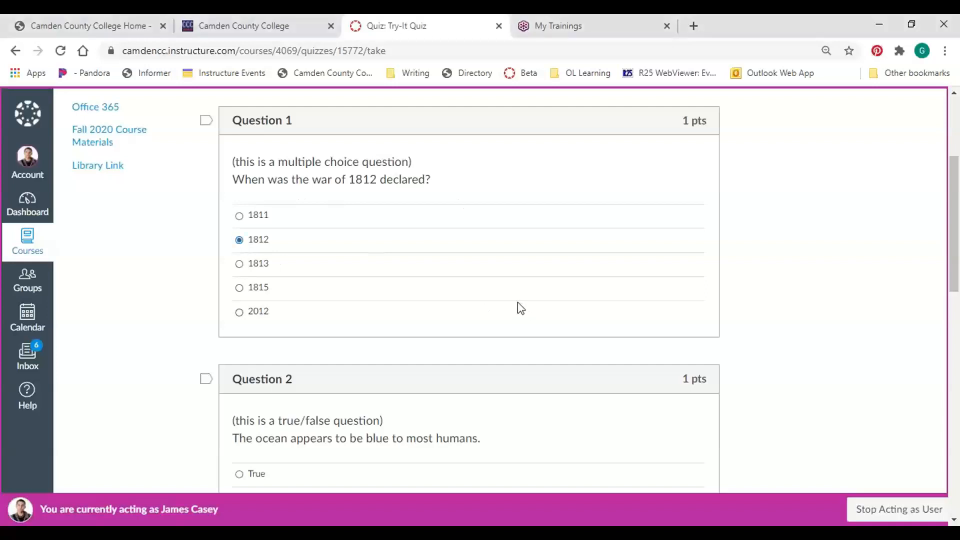
{"action": "left_click", "coordinate": [239, 288]}
{"action": "left_click", "coordinate": [240, 240]}
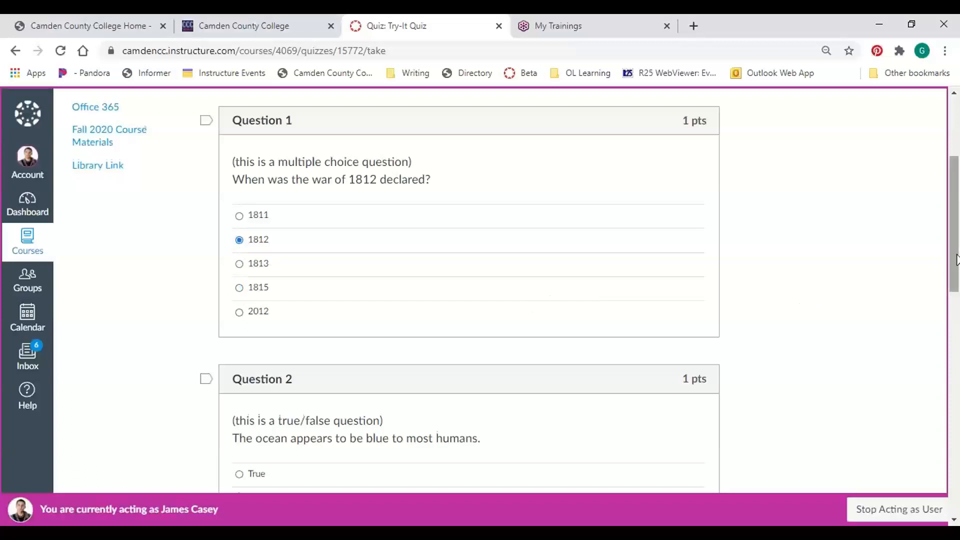
- Answer the true/false Question 2 with False, flag it, and check its marker in the question list
{"action": "scroll", "coordinate": [956, 259], "scroll_direction": "down", "scroll_amount": 4}
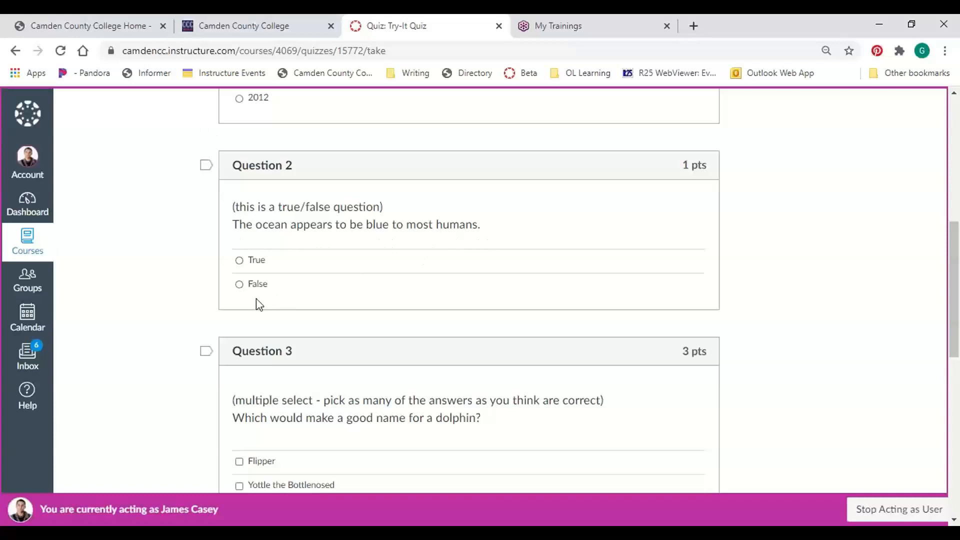
{"action": "left_click", "coordinate": [240, 261]}
{"action": "left_click", "coordinate": [240, 285]}
{"action": "left_click", "coordinate": [238, 261]}
{"action": "left_click", "coordinate": [205, 166]}
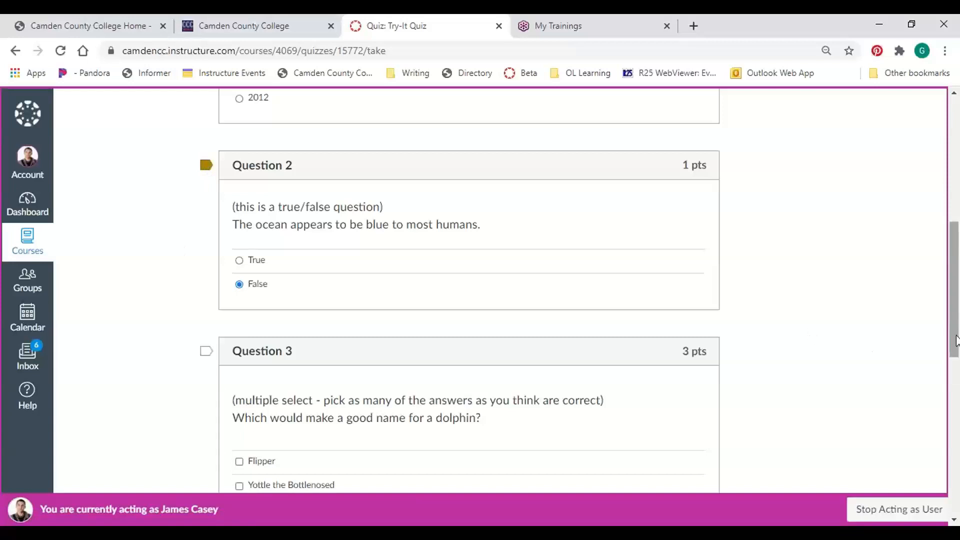
{"action": "left_click_drag", "start_coordinate": [955, 340], "coordinate": [957, 207]}
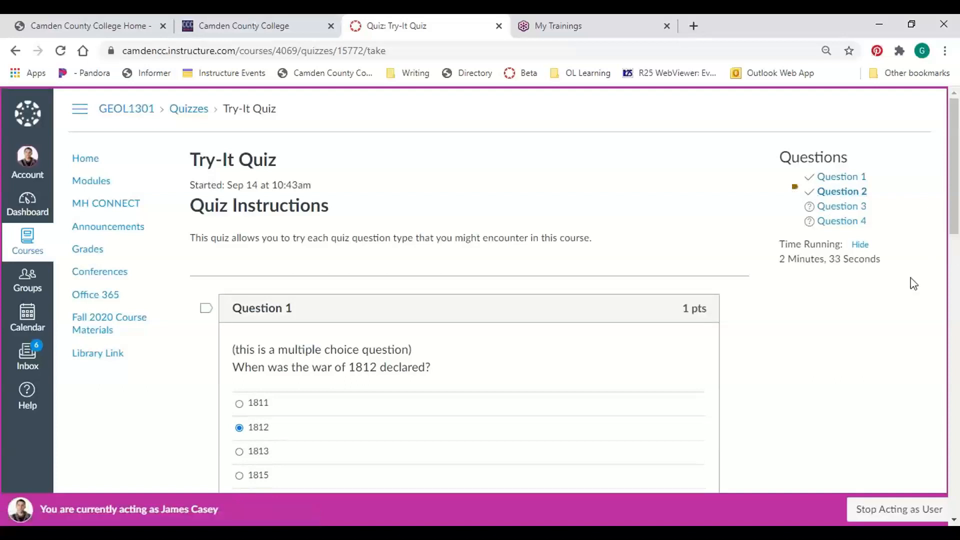
- Answer the multiple-select Question 3 about dolphin names with Flipper and Yottle the Bottlenosed, trying Fluffy and Lassie before clearing them
{"action": "scroll", "coordinate": [915, 280], "scroll_direction": "down", "scroll_amount": 7}
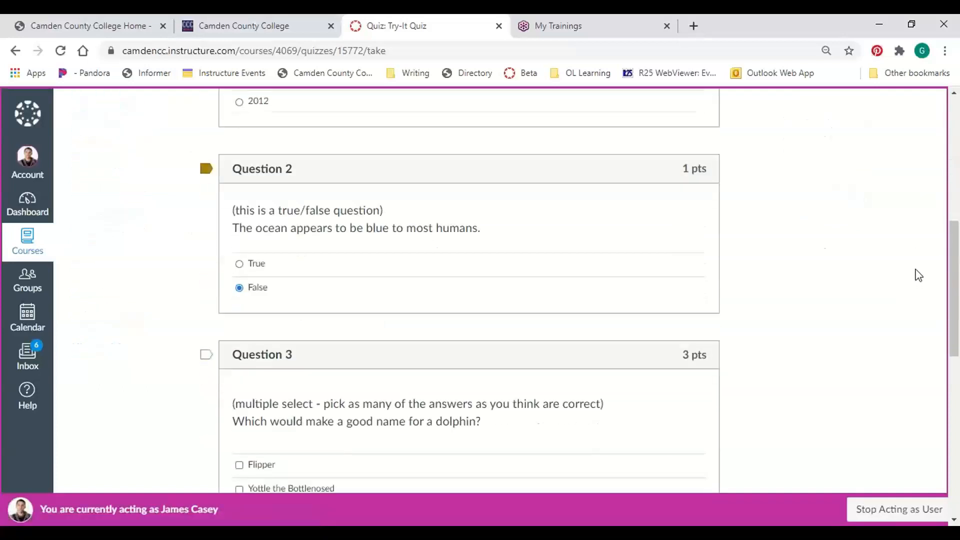
{"action": "scroll", "coordinate": [917, 275], "scroll_direction": "down", "scroll_amount": 5}
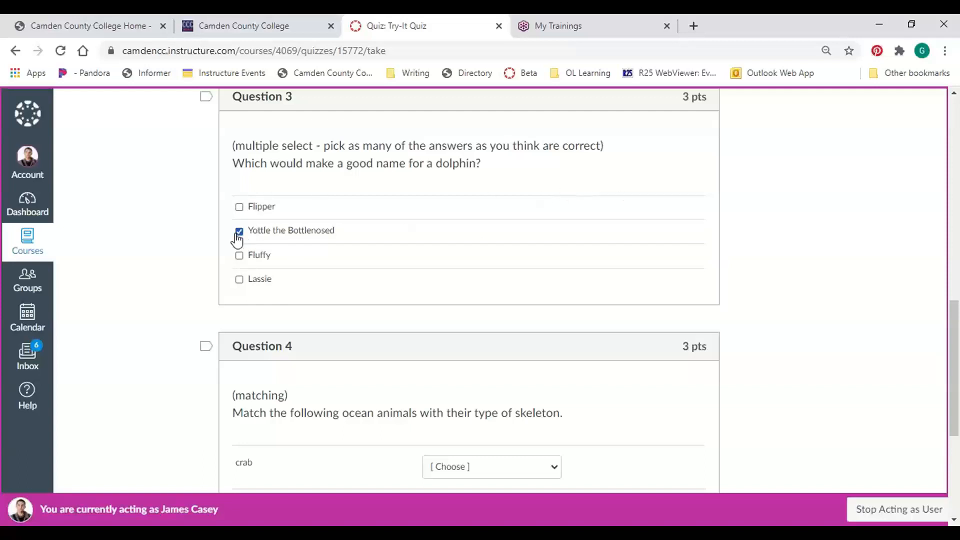
{"action": "left_click", "coordinate": [239, 206]}
{"action": "left_click", "coordinate": [239, 255]}
{"action": "left_click", "coordinate": [244, 281]}
{"action": "left_click", "coordinate": [239, 207]}
{"action": "left_click", "coordinate": [239, 256]}
{"action": "left_click", "coordinate": [239, 206]}
{"action": "left_click", "coordinate": [239, 279]}
{"action": "left_click", "coordinate": [239, 256]}
{"action": "left_click", "coordinate": [240, 279]}
{"action": "left_click", "coordinate": [239, 231]}
{"action": "left_click", "coordinate": [239, 255]}
{"action": "left_click", "coordinate": [237, 279]}
- In the matching Question 4, match the crab with exoskeleton, replacing an initial endoskeleton choice
{"action": "scroll", "coordinate": [606, 259], "scroll_direction": "down", "scroll_amount": 2}
{"action": "scroll", "coordinate": [606, 258], "scroll_direction": "down", "scroll_amount": 1}
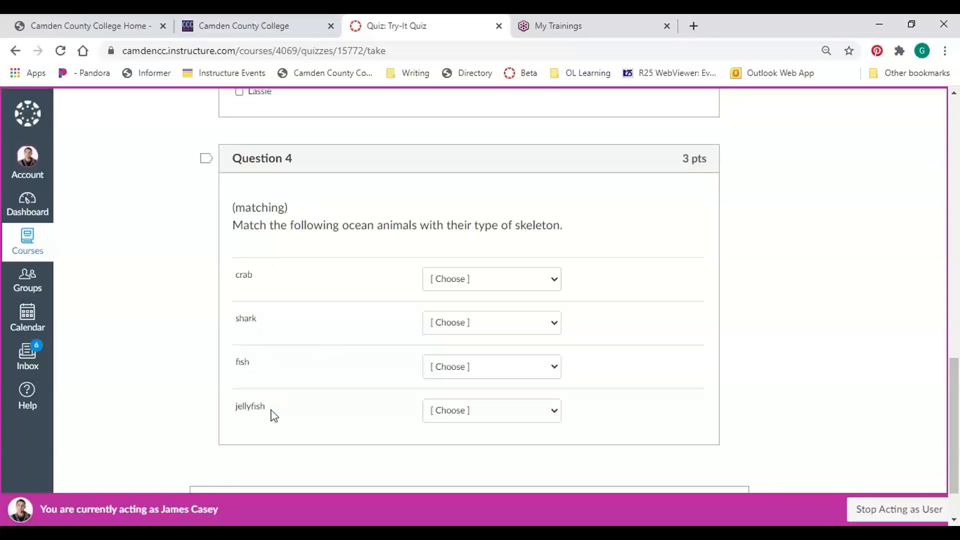
{"action": "left_click", "coordinate": [466, 283]}
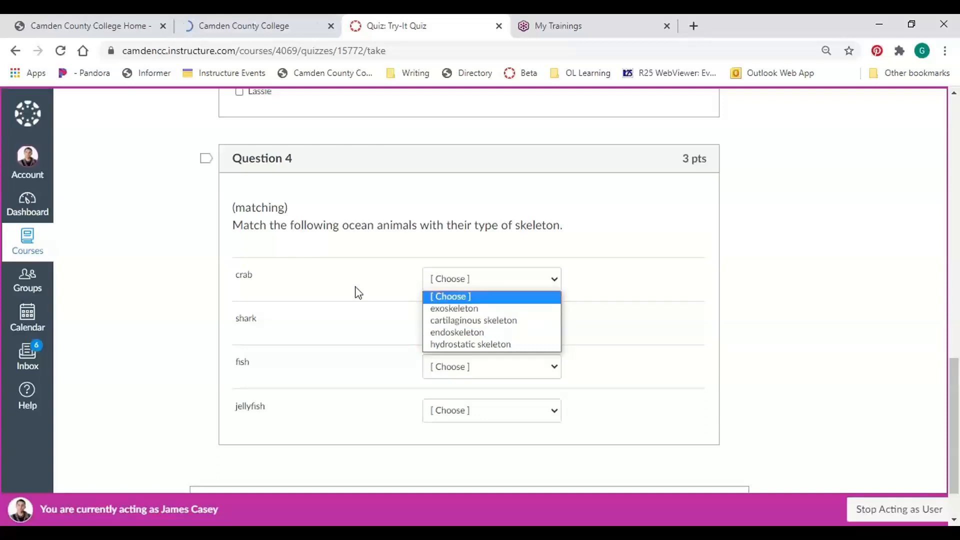
{"action": "left_click", "coordinate": [483, 333]}
{"action": "left_click", "coordinate": [483, 325]}
{"action": "left_click", "coordinate": [475, 281]}
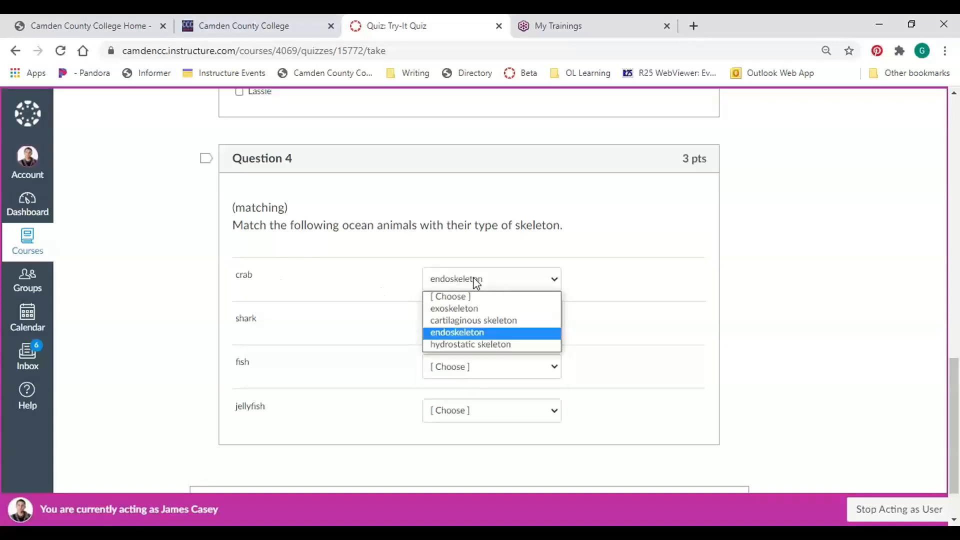
{"action": "left_click", "coordinate": [467, 309]}
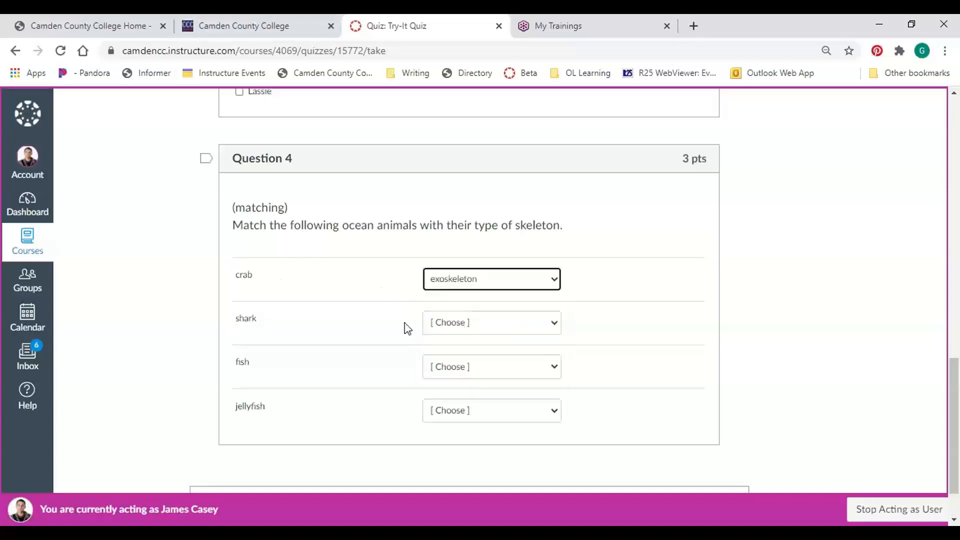
- Match the shark with cartilaginous skeleton, the fish with endoskeleton and the jellyfish with hydrostatic skeleton
{"action": "left_click", "coordinate": [441, 323]}
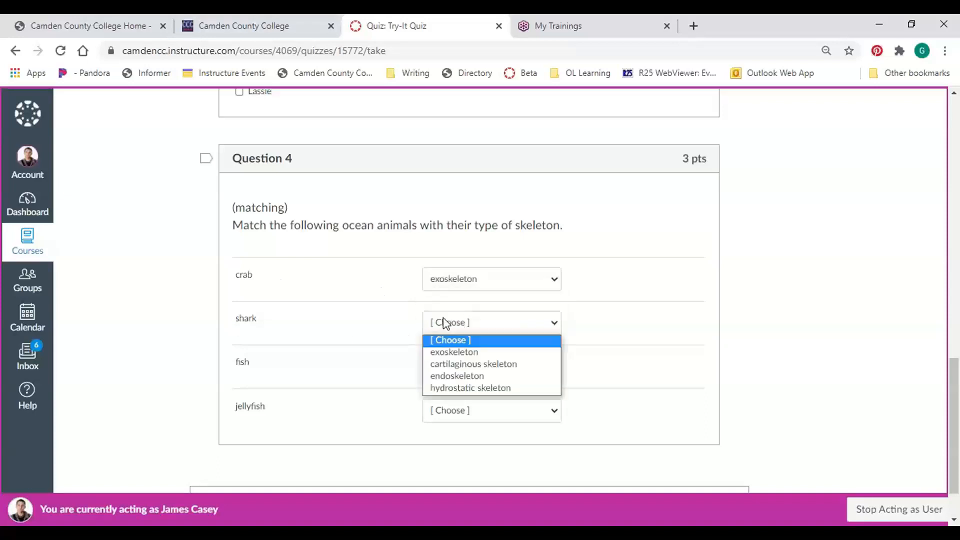
{"action": "left_click", "coordinate": [470, 364]}
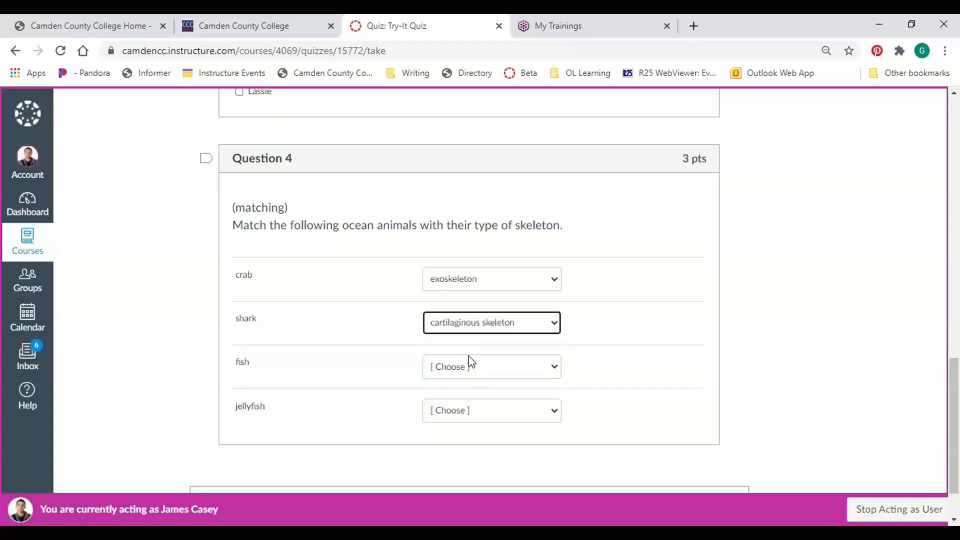
{"action": "left_click", "coordinate": [502, 372]}
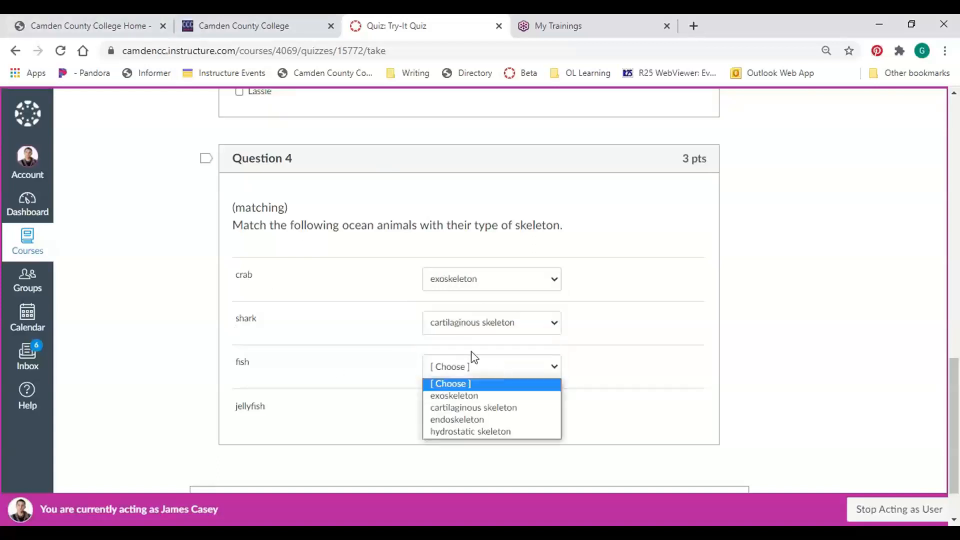
{"action": "left_click", "coordinate": [473, 427]}
{"action": "left_click", "coordinate": [502, 412]}
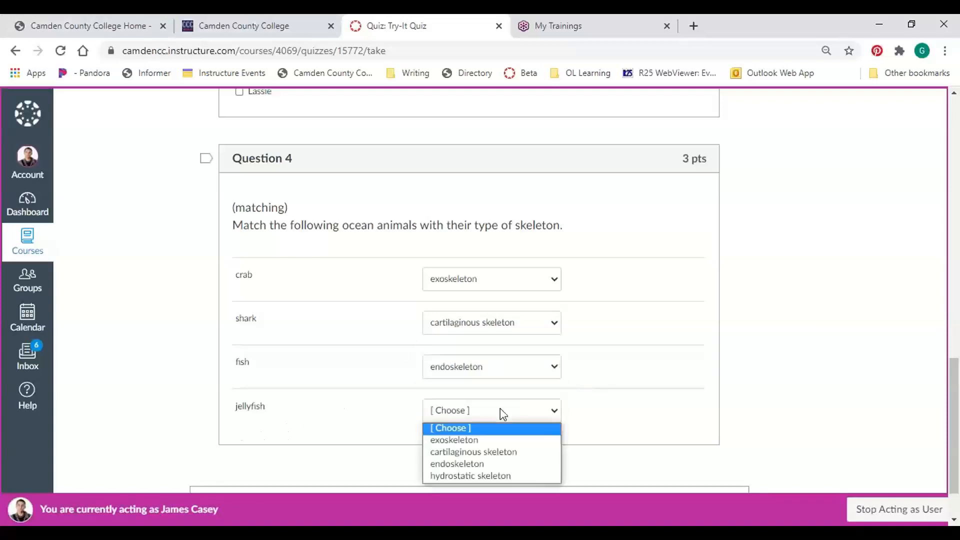
{"action": "left_click", "coordinate": [535, 480]}
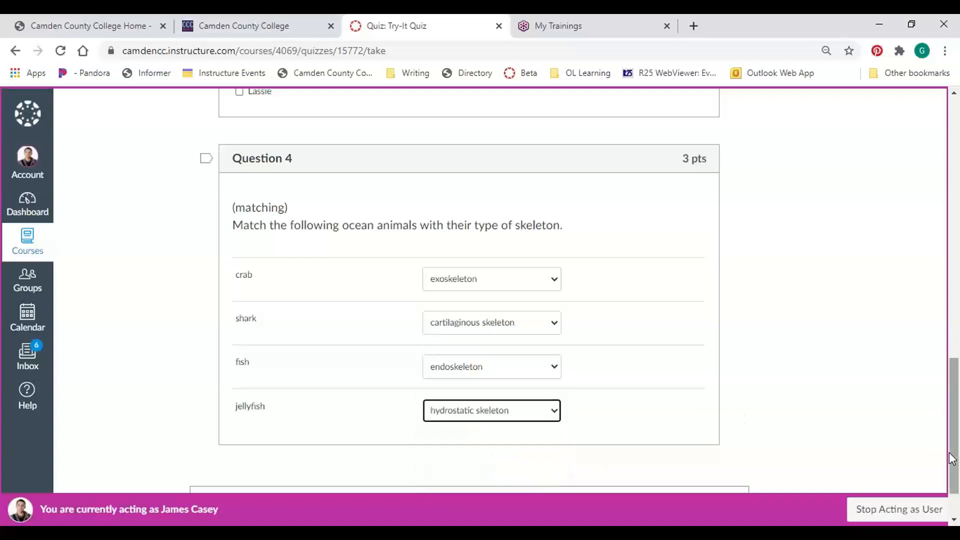
- Check the question list for unanswered questions and submit the Try-It Quiz
{"action": "left_click_drag", "start_coordinate": [953, 456], "coordinate": [950, 200]}
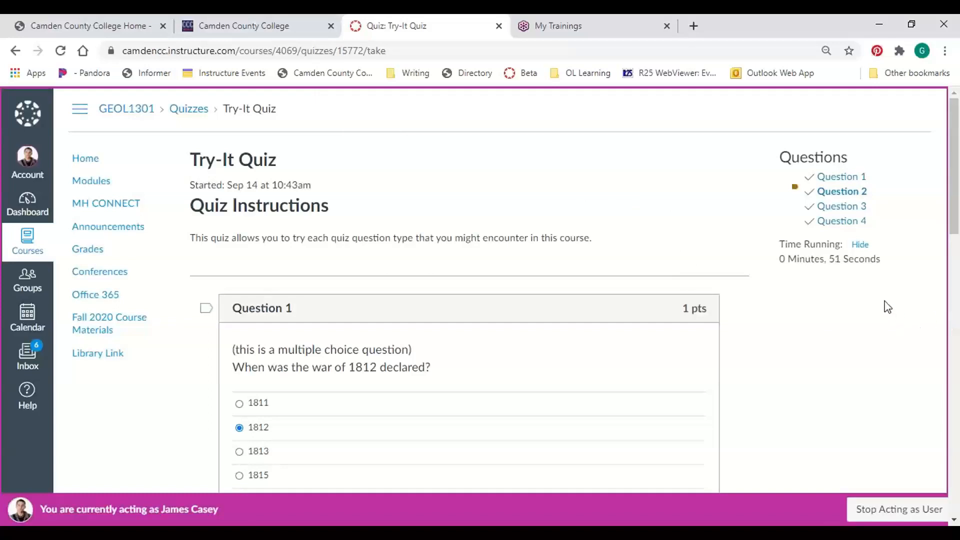
{"action": "scroll", "coordinate": [887, 307], "scroll_direction": "down", "scroll_amount": 2}
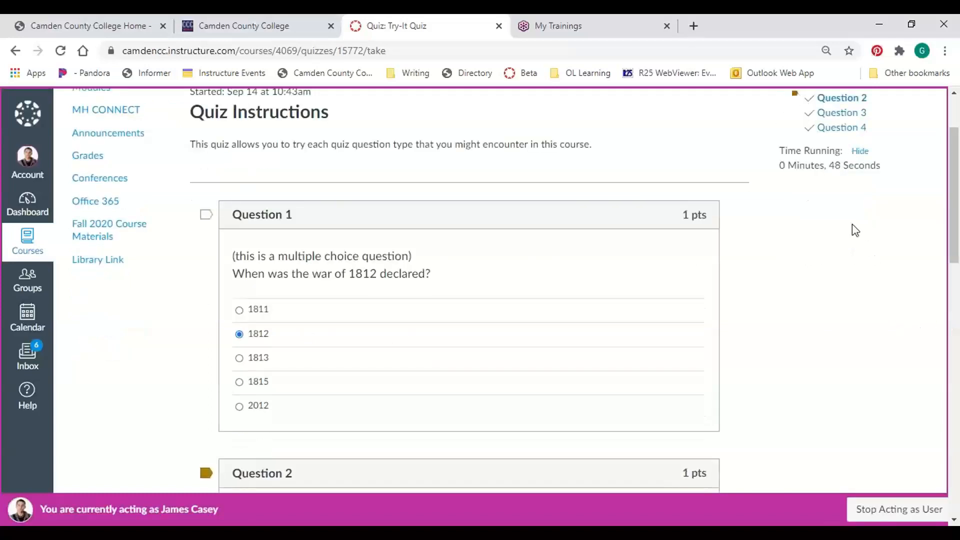
{"action": "scroll", "coordinate": [852, 225], "scroll_direction": "down", "scroll_amount": 16}
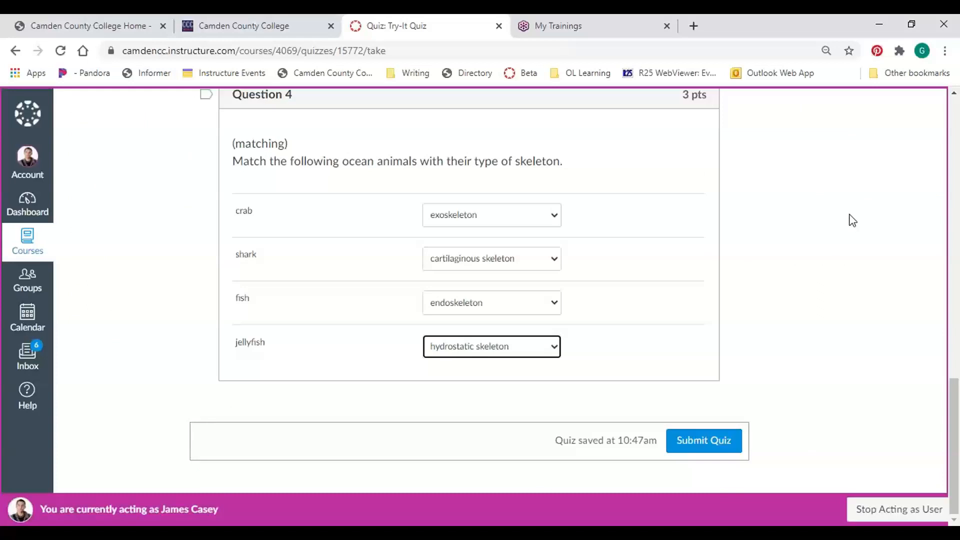
{"action": "left_click", "coordinate": [696, 447]}
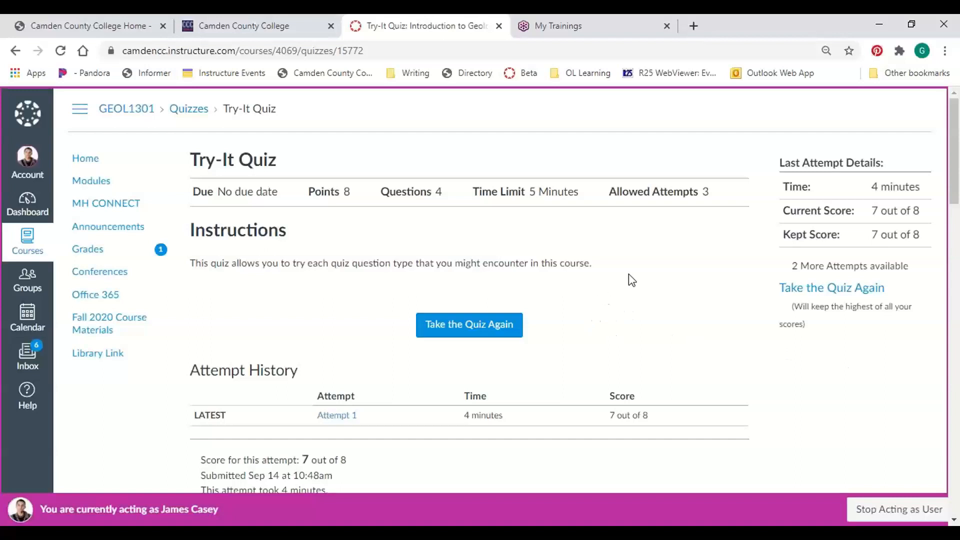
- Review the submitted quiz's attempt history, score and the marked answers to all four questions
{"action": "scroll", "coordinate": [628, 278], "scroll_direction": "down", "scroll_amount": 3}
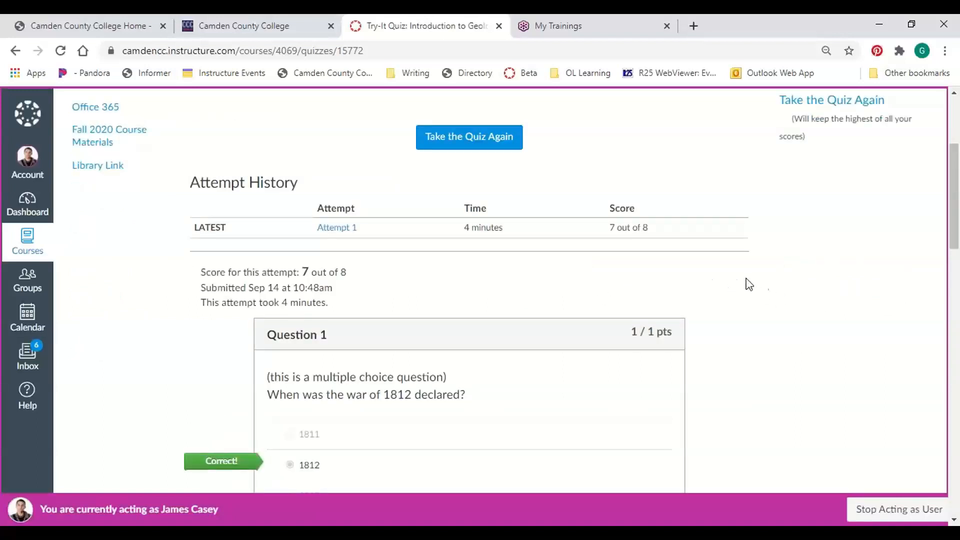
{"action": "scroll", "coordinate": [761, 287], "scroll_direction": "down", "scroll_amount": 2}
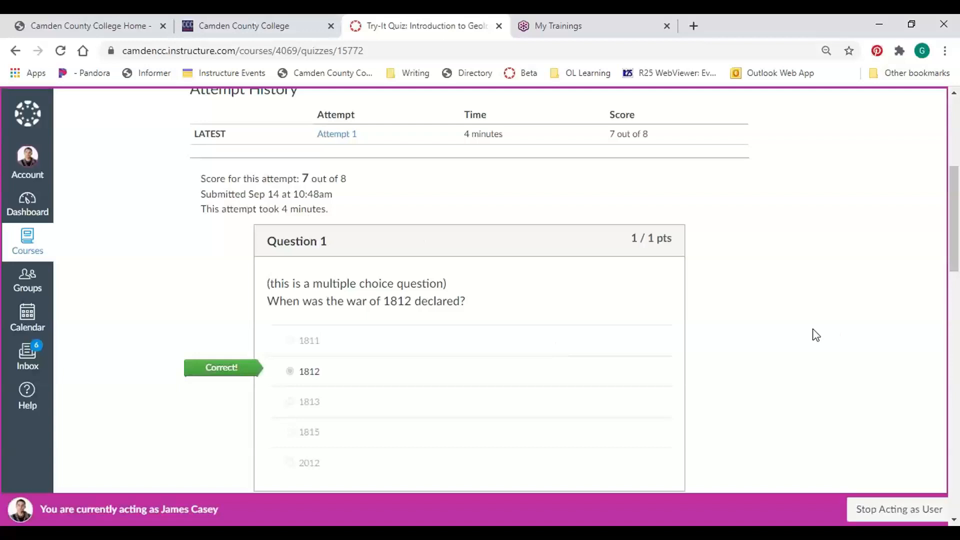
{"action": "scroll", "coordinate": [815, 335], "scroll_direction": "down", "scroll_amount": 2}
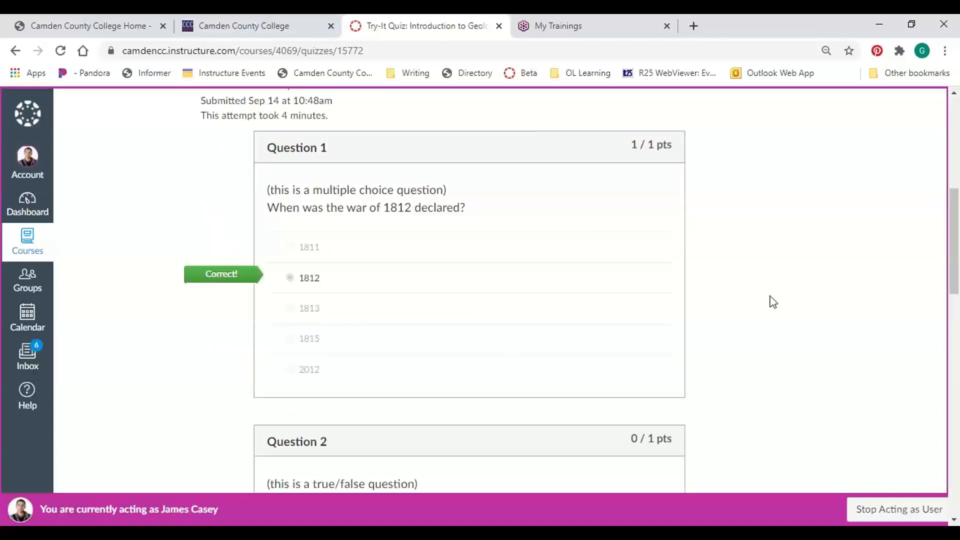
{"action": "scroll", "coordinate": [769, 298], "scroll_direction": "down", "scroll_amount": 2}
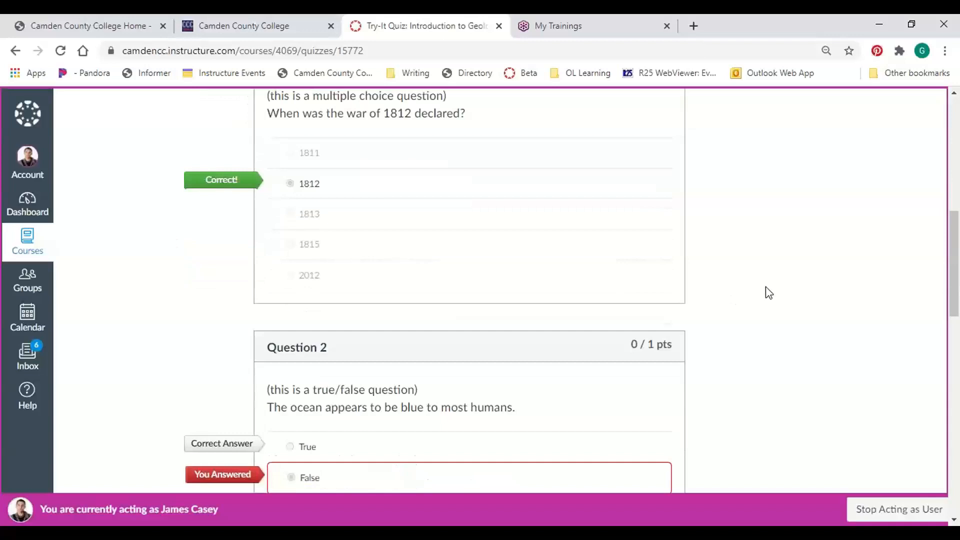
{"action": "scroll", "coordinate": [766, 286], "scroll_direction": "down", "scroll_amount": 2}
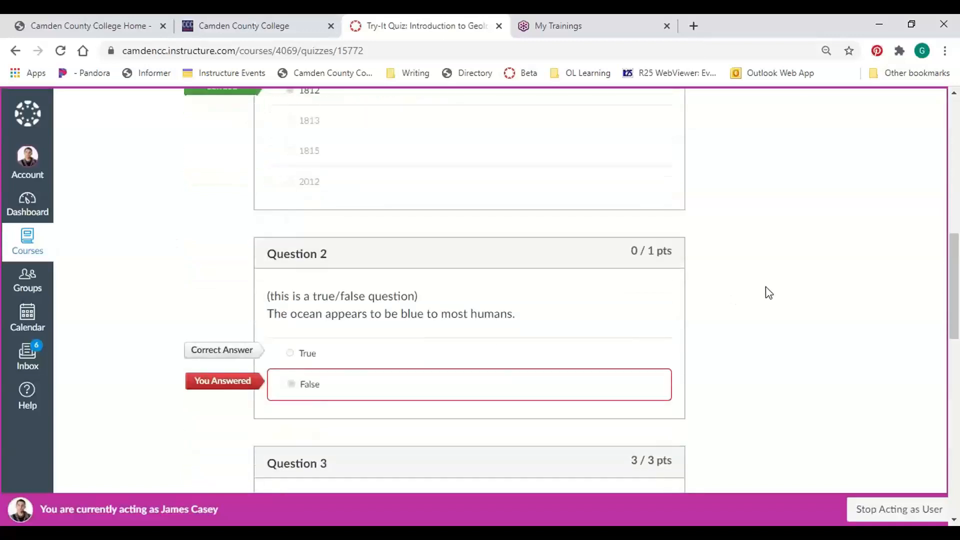
{"action": "scroll", "coordinate": [766, 287], "scroll_direction": "down", "scroll_amount": 2}
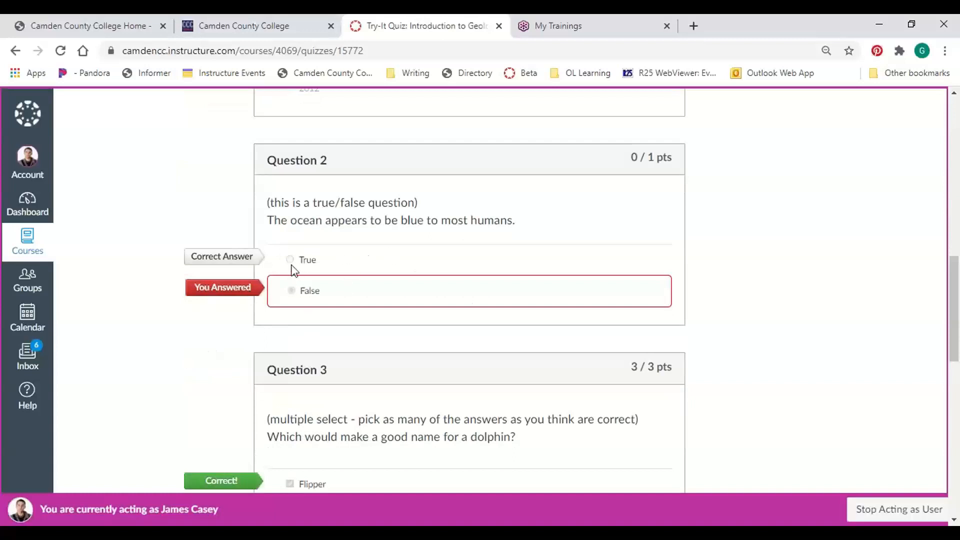
{"action": "left_click_drag", "start_coordinate": [955, 290], "coordinate": [953, 301]}
{"action": "scroll", "coordinate": [334, 351], "scroll_direction": "down", "scroll_amount": 2}
{"action": "scroll", "coordinate": [647, 363], "scroll_direction": "down", "scroll_amount": 5}
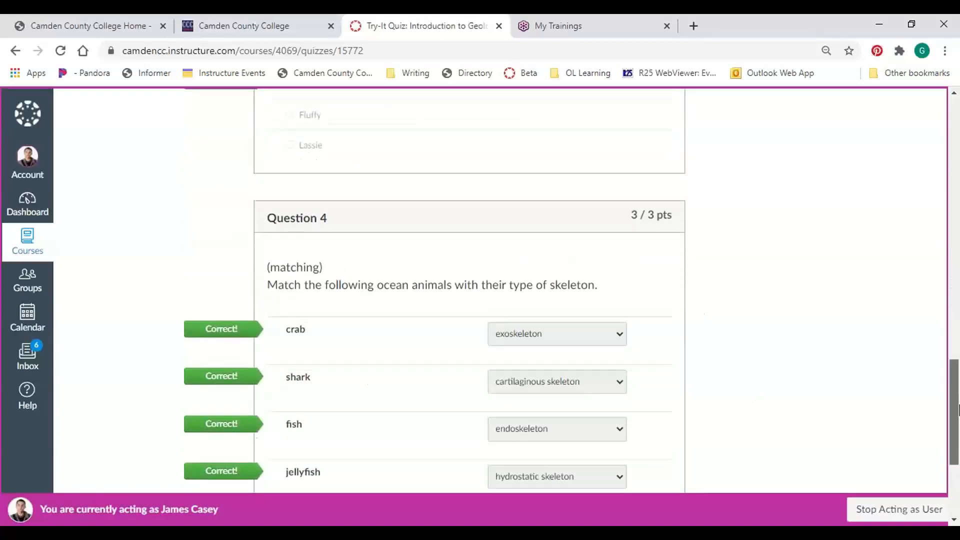
{"action": "left_click_drag", "start_coordinate": [956, 410], "coordinate": [956, 150]}
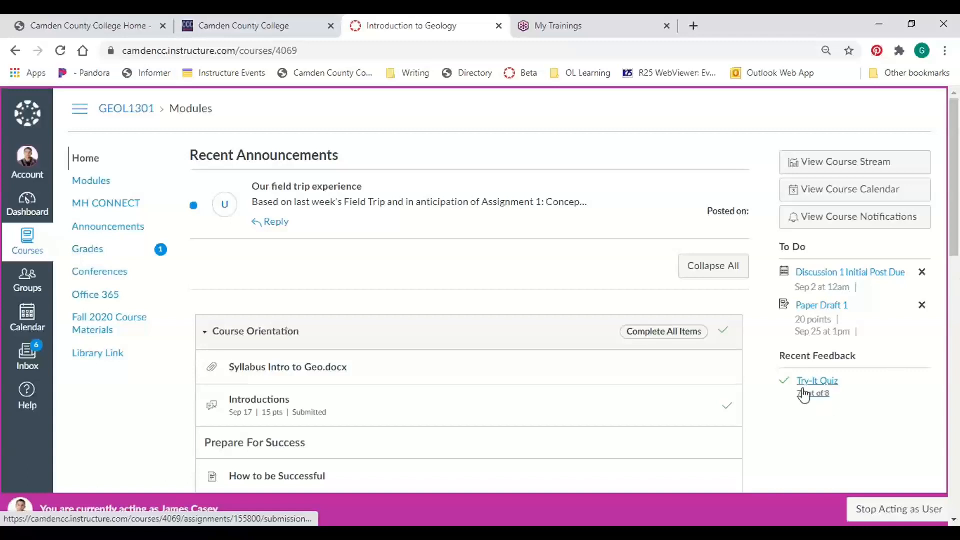
- Open the Try-It Quiz's submission details from the course home page's recent feedback and look over the attempt
{"action": "left_click", "coordinate": [828, 385]}
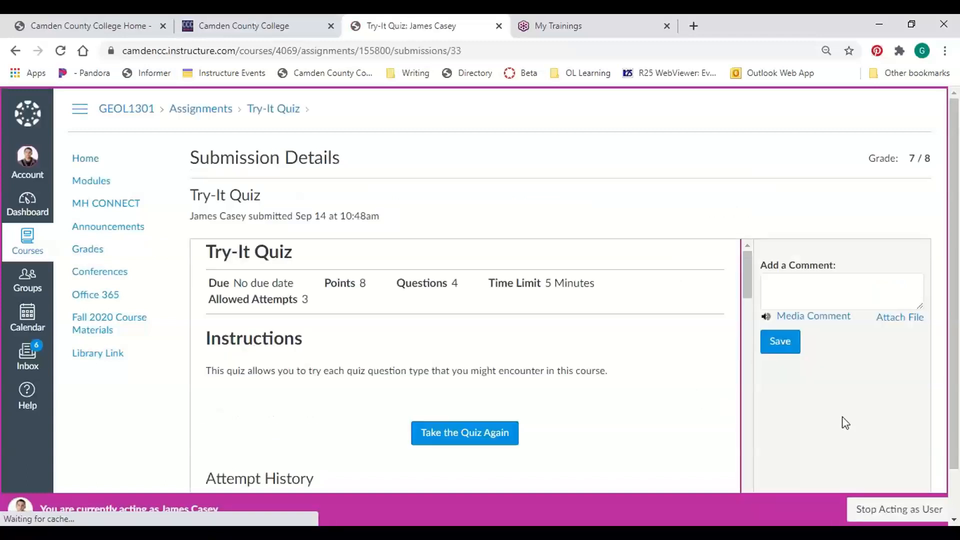
{"action": "scroll", "coordinate": [639, 328], "scroll_direction": "down", "scroll_amount": 4}
{"action": "scroll", "coordinate": [637, 320], "scroll_direction": "up", "scroll_amount": 4}
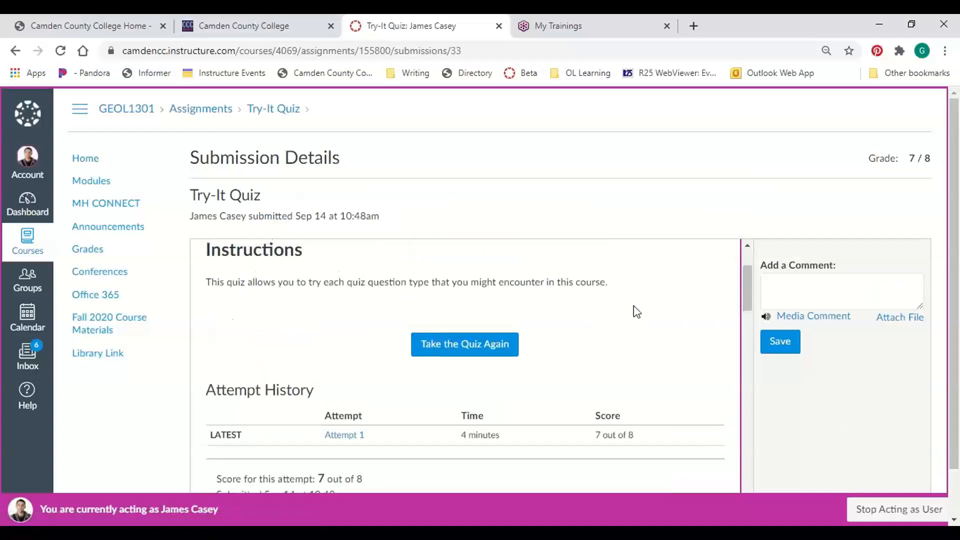
{"action": "scroll", "coordinate": [494, 380], "scroll_direction": "down", "scroll_amount": 2}
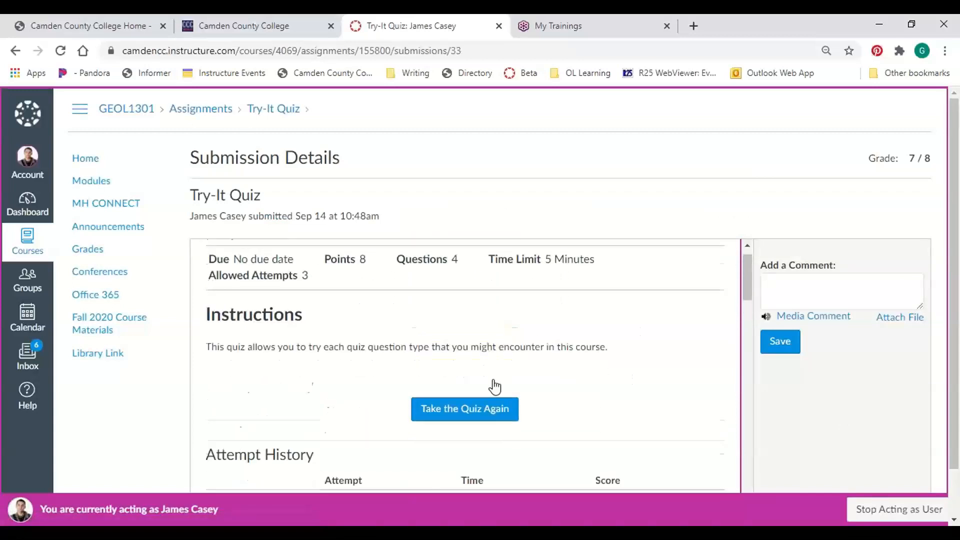
{"action": "scroll", "coordinate": [499, 370], "scroll_direction": "up", "scroll_amount": 2}
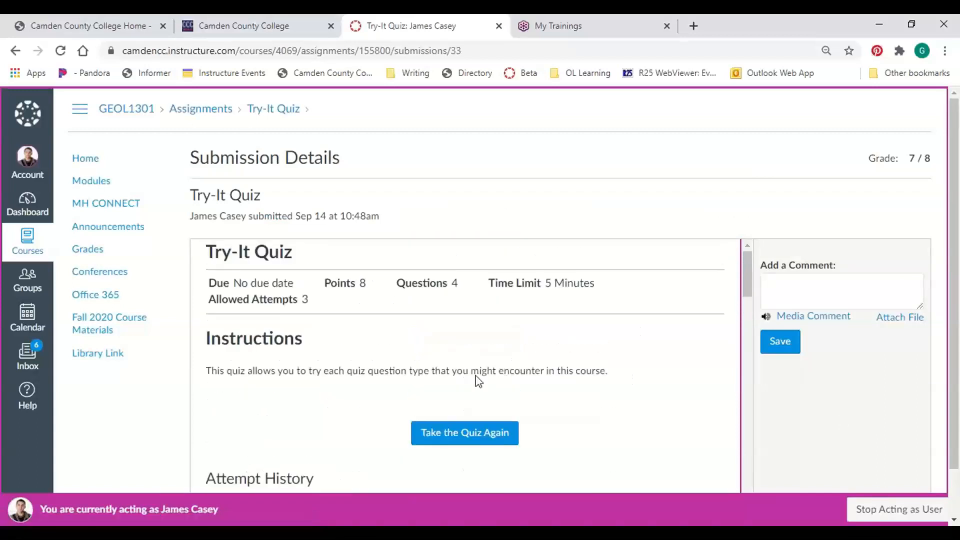
- Open the course's Grades page and look through the assignment scores and category totals
{"action": "left_click", "coordinate": [92, 249]}
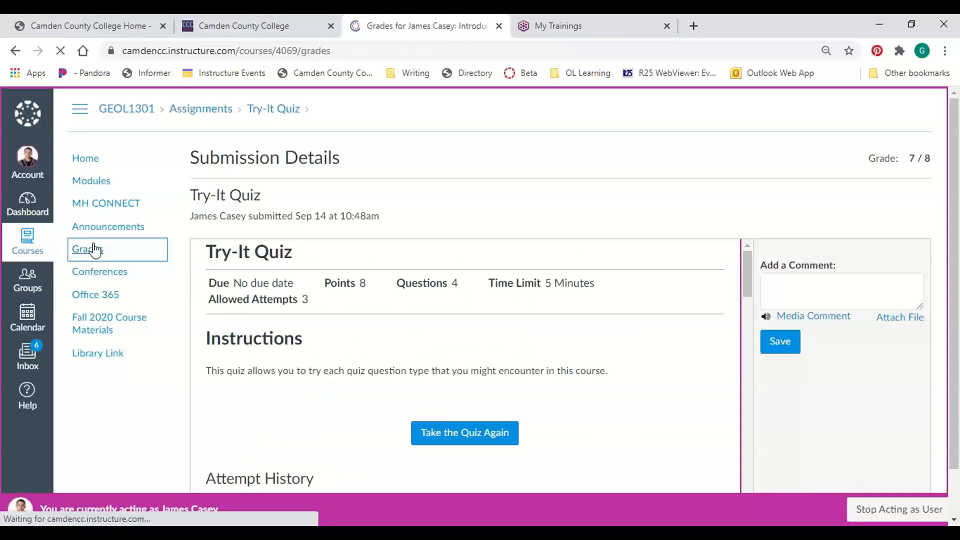
{"action": "scroll", "coordinate": [713, 256], "scroll_direction": "down", "scroll_amount": 5}
{"action": "scroll", "coordinate": [870, 340], "scroll_direction": "down", "scroll_amount": 4}
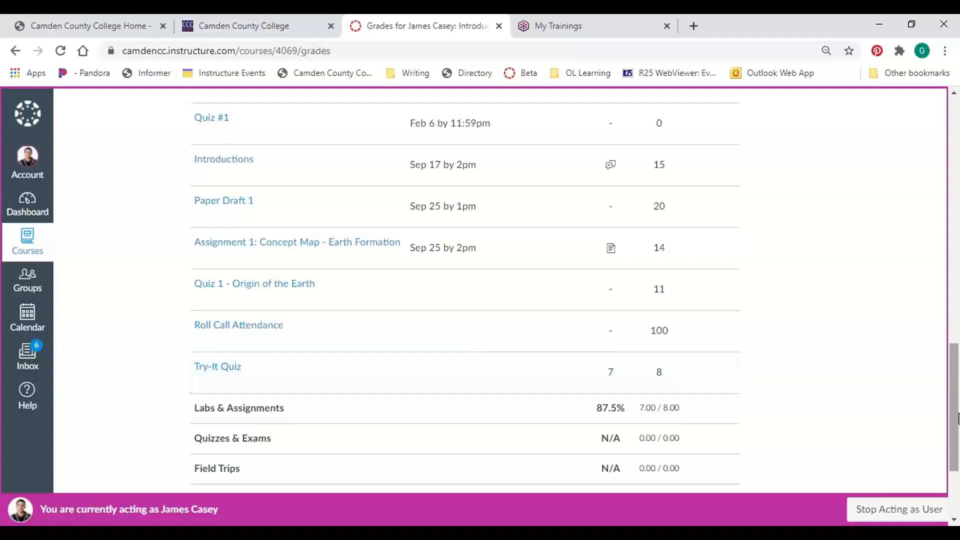
{"action": "scroll", "coordinate": [600, 392], "scroll_direction": "up", "scroll_amount": 1}
{"action": "left_click_drag", "start_coordinate": [954, 430], "coordinate": [953, 227]}
{"action": "scroll", "coordinate": [532, 215], "scroll_direction": "up", "scroll_amount": 3}
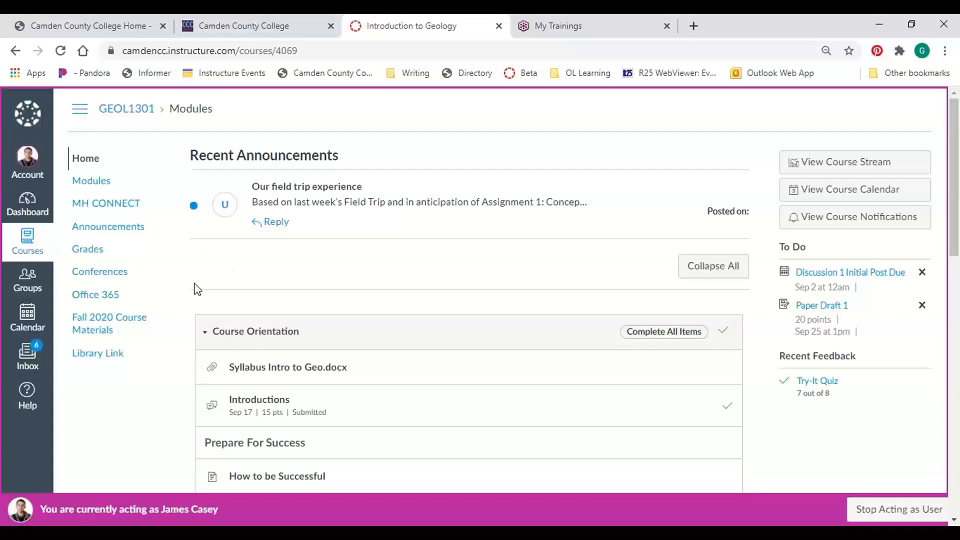
- Open the Conferences page of the Introduction to Geology course
{"action": "left_click", "coordinate": [91, 277]}
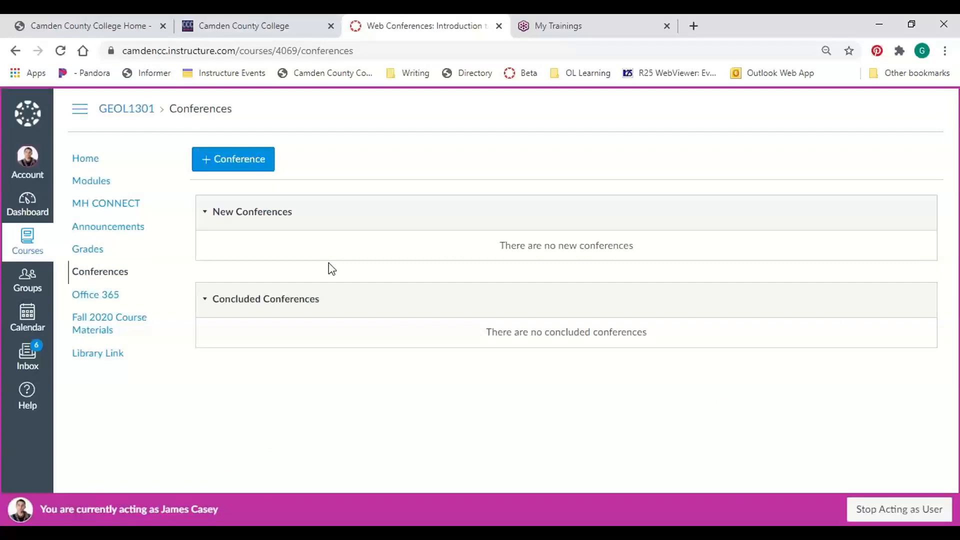